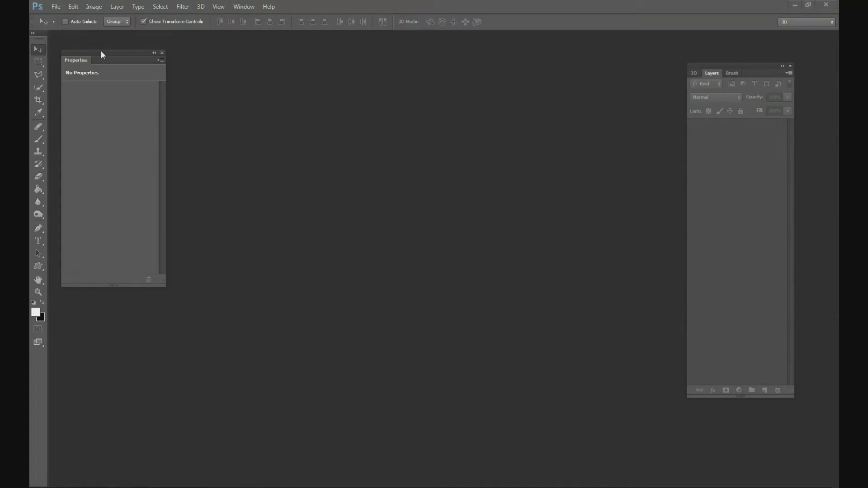
Create a new document 3000 pixels wide and 3000 pixels high
left_click(59, 10)
left_click(65, 21)
double_click(393, 174)
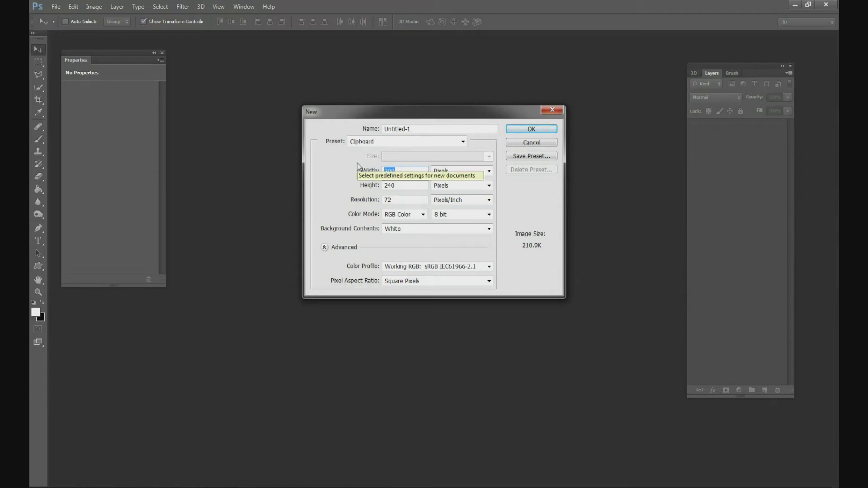
type("3")
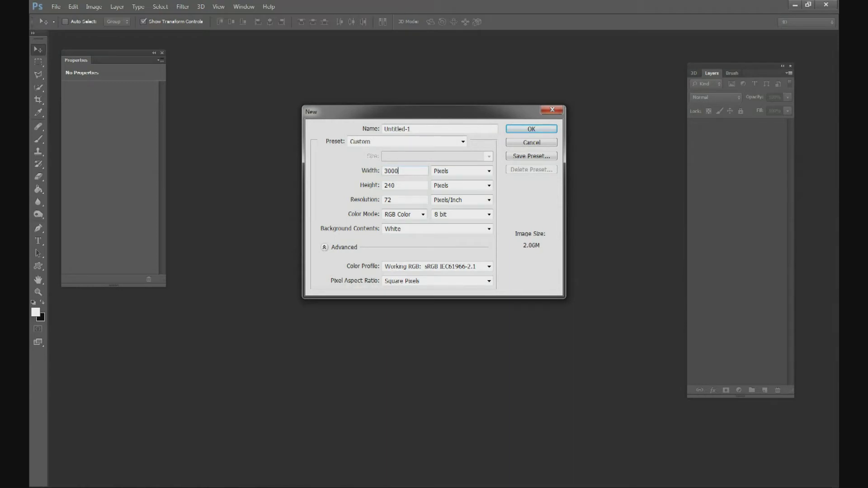
key("Tab")
type("3000")
key("Return")
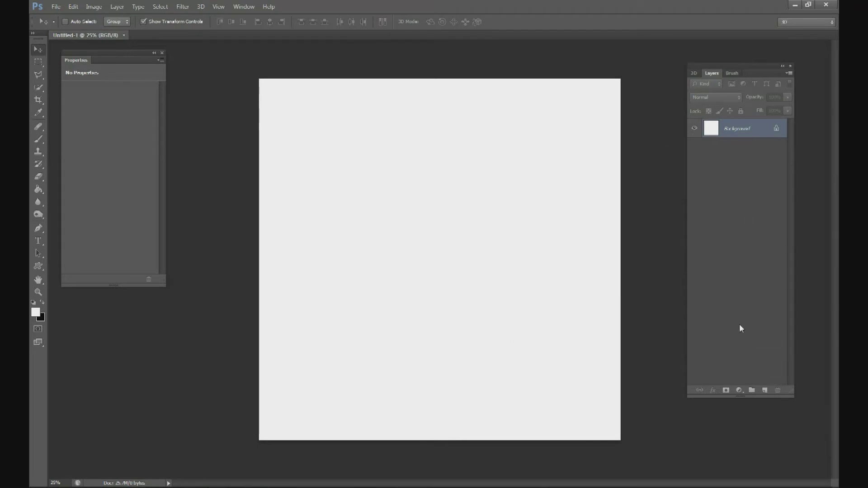
Add a new layer and make a tall, narrow rectangular selection near the canvas centre
left_click(764, 390)
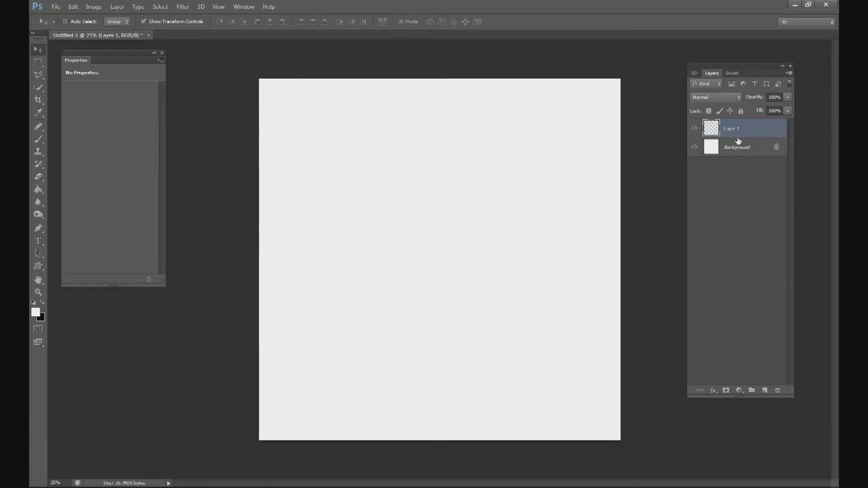
left_click(39, 63)
right_click(38, 65)
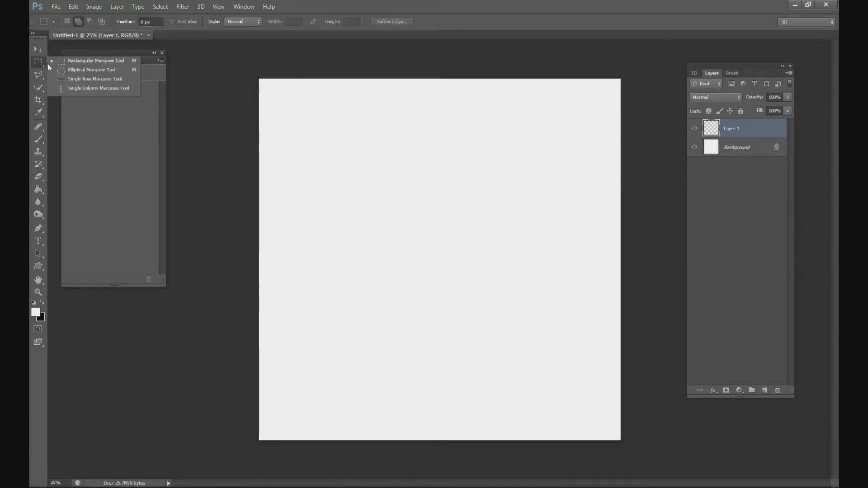
left_click(64, 60)
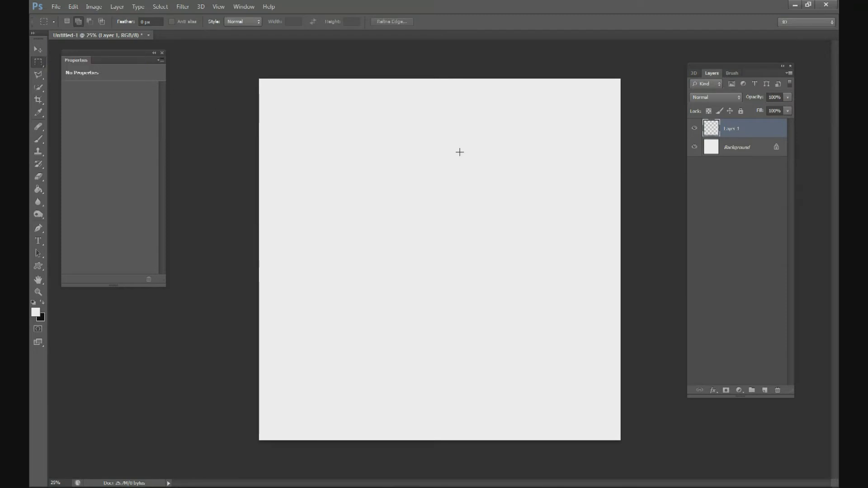
left_click_drag(409, 146, 433, 431)
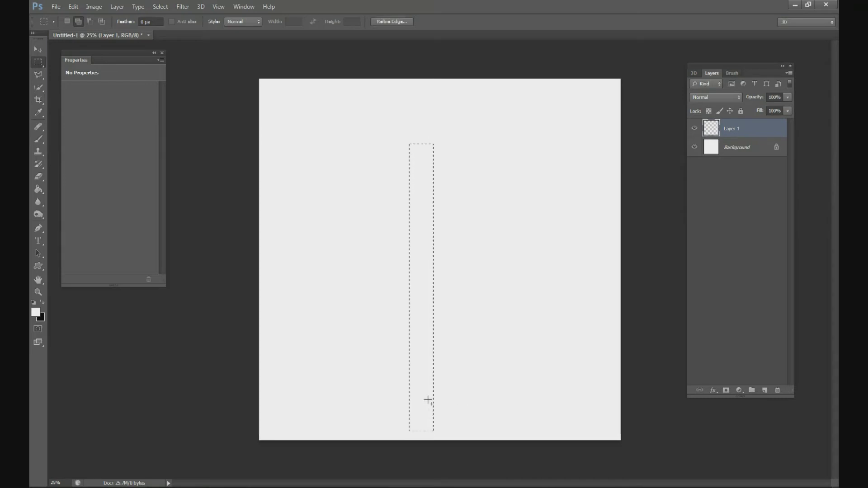
Set the foreground color to dark gray 303030 and fill the rectangular selection with it using the Paint Bucket
left_click(39, 190)
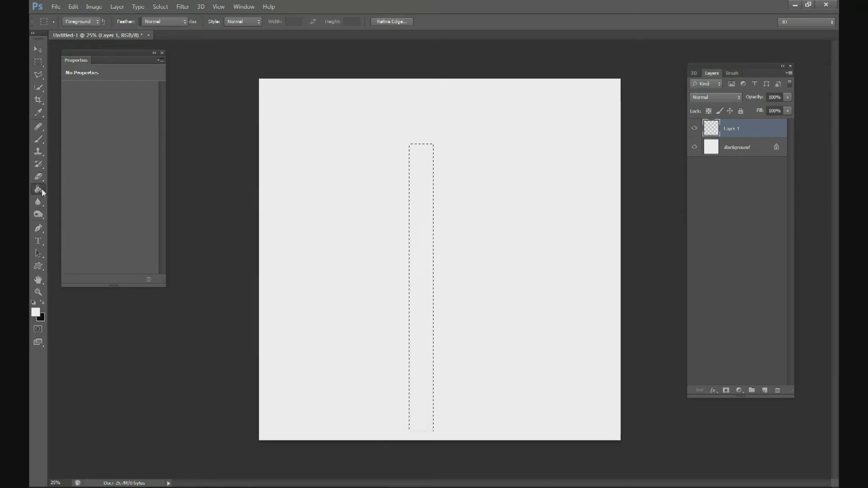
left_click(35, 312)
mouse_move(97, 414)
left_mouse_down()
mouse_move(52, 423)
mouse_move(50, 447)
mouse_move(46, 429)
left_mouse_up()
left_click(290, 324)
key("g")
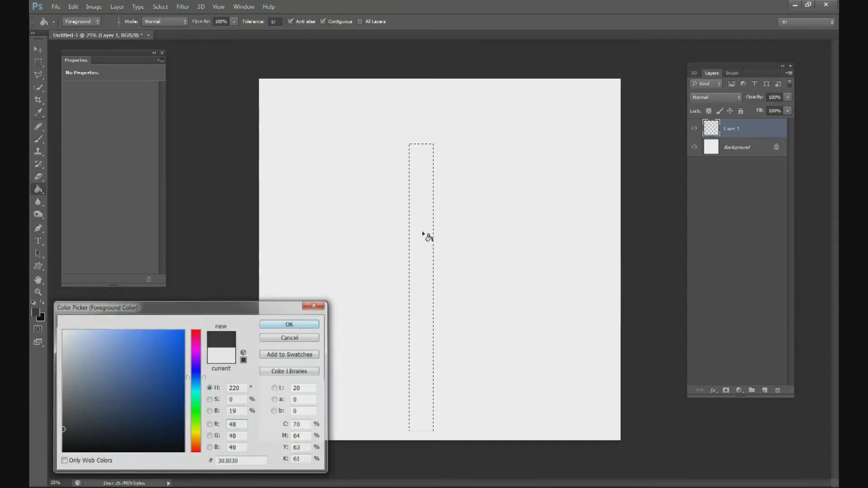
left_click(416, 238)
Deselect the filled area and move the dark bar slightly up and right toward the canvas centre
left_click(160, 6)
left_click(169, 26)
left_click(38, 49)
left_click_drag(437, 181, 453, 162)
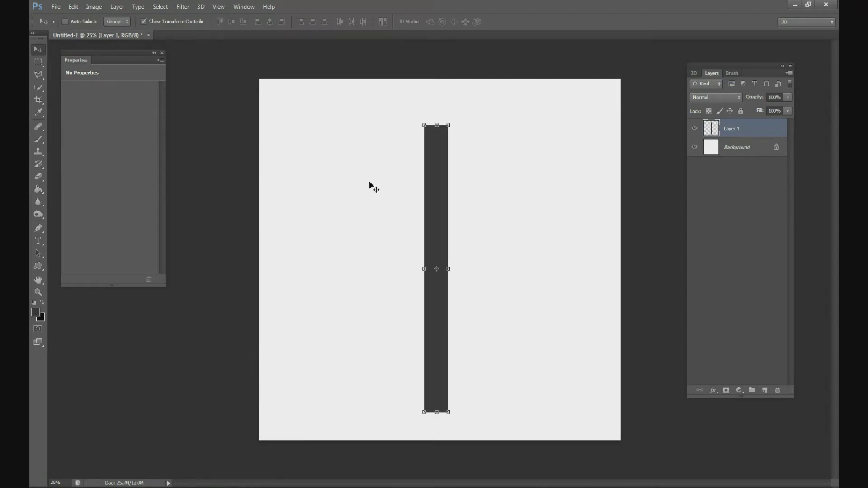
Duplicate Layer 1 and move the copied bar to the left of the original
right_click(730, 131)
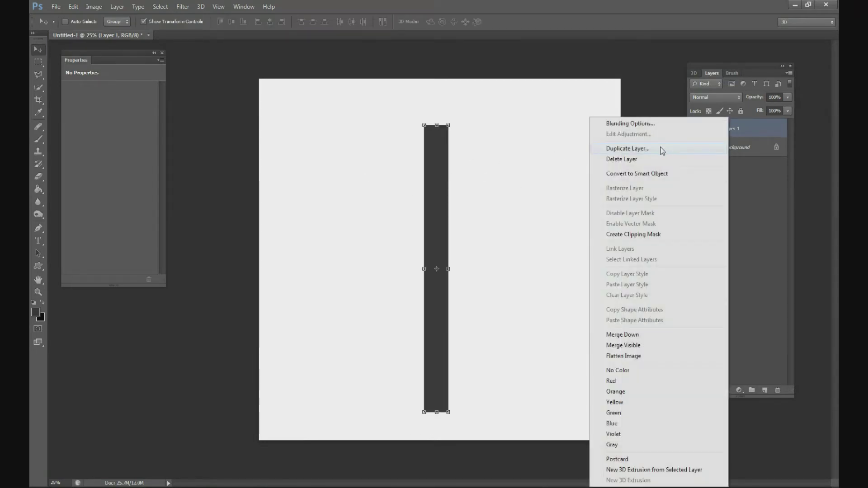
left_click(659, 150)
left_click(516, 151)
left_click_drag(429, 194, 357, 194)
Rotate the copied bar 90° clockwise and fit it as a crossbar over the upright's upper part, scaled to about 53% width
left_click(73, 6)
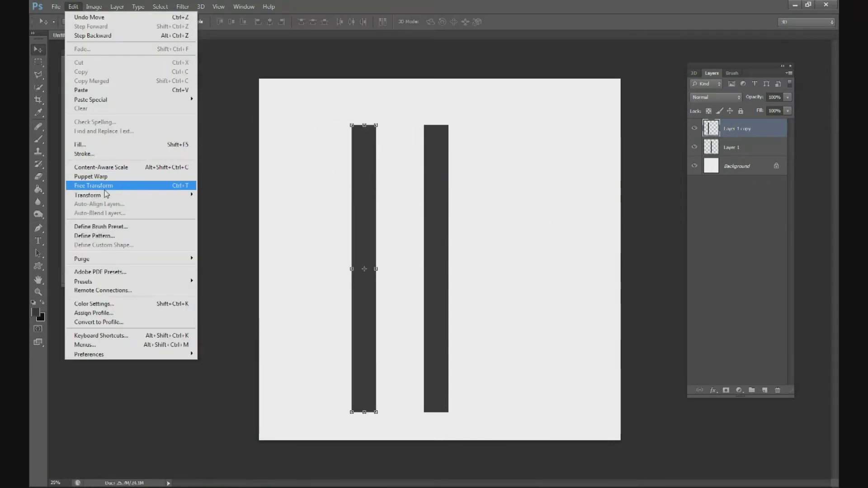
mouse_move(106, 195)
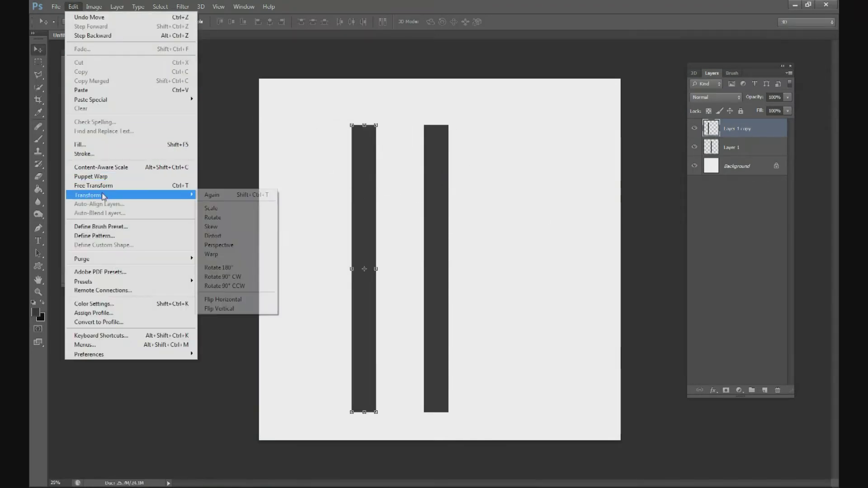
left_click(238, 277)
left_click_drag(441, 241, 485, 187)
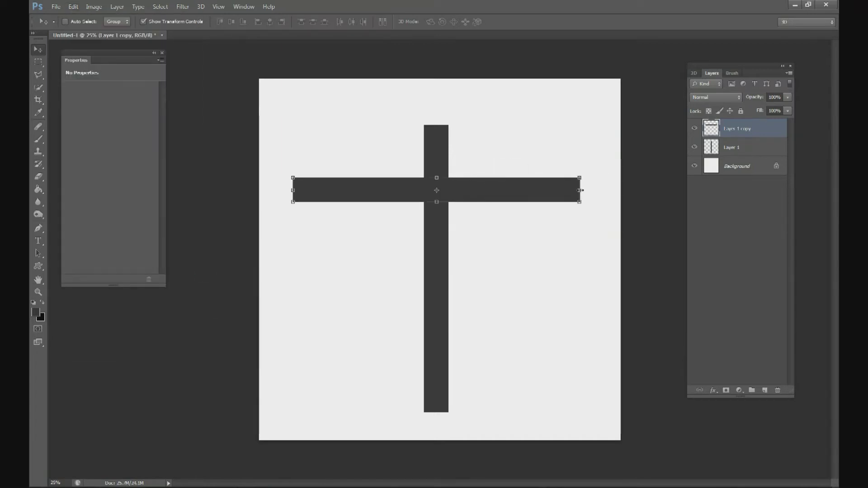
left_click_drag(579, 189, 494, 203)
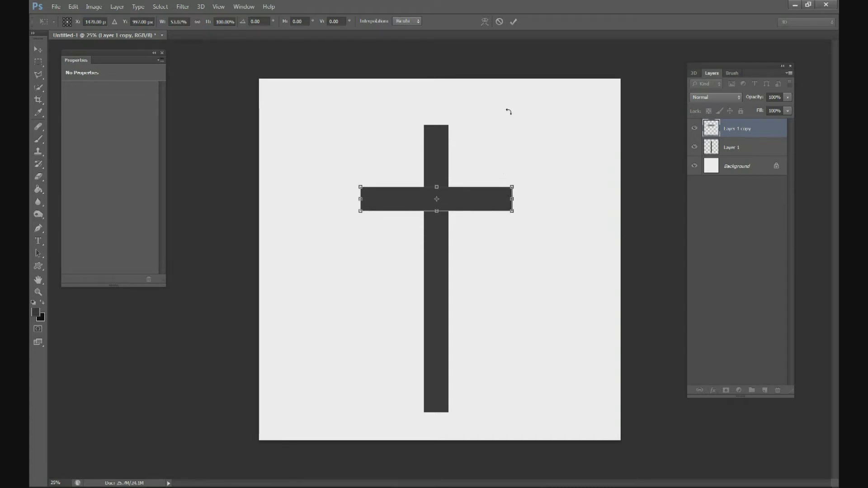
left_click(513, 22)
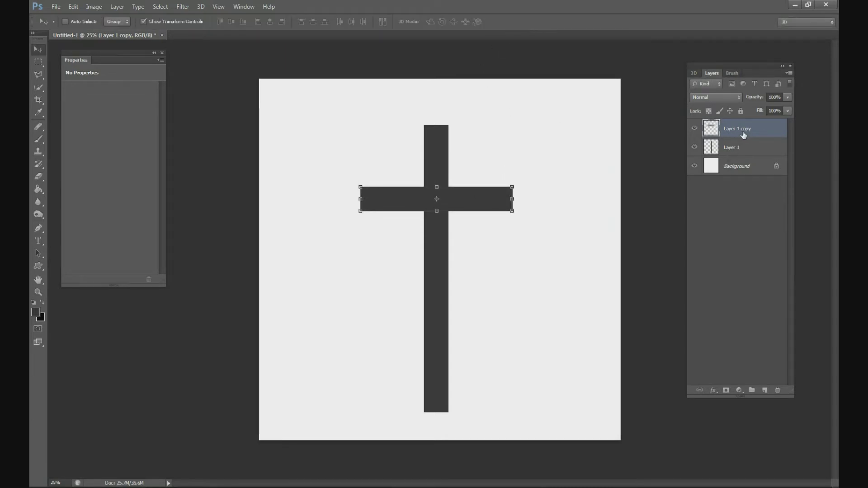
Merge the crossbar layer and the upright bar layer into one layer
left_click(733, 149, "shift")
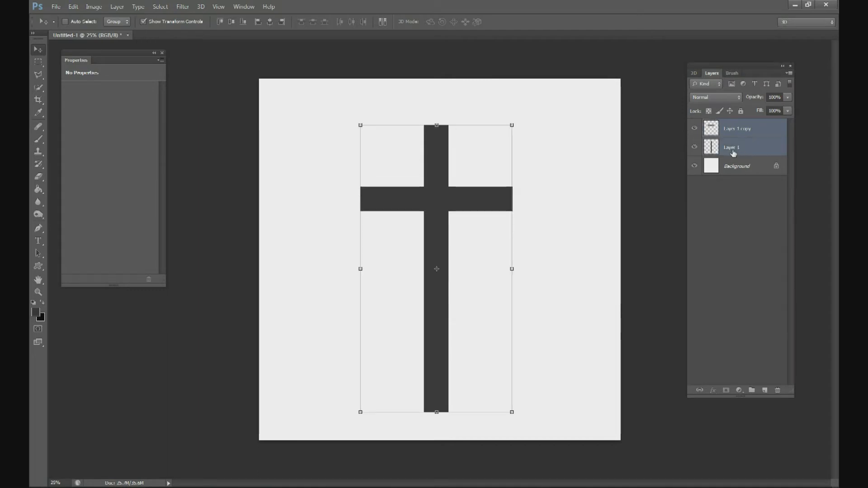
right_click(737, 150)
left_click(745, 141)
left_click(735, 134)
left_click(732, 148, "shift")
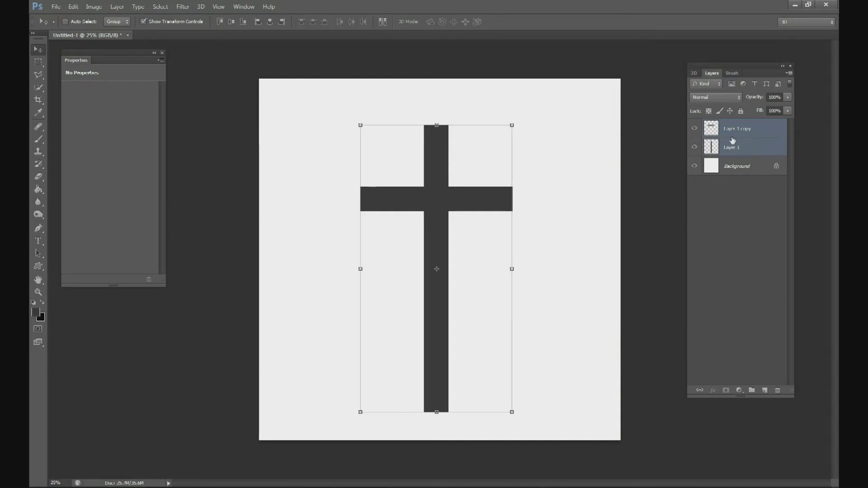
right_click(730, 134)
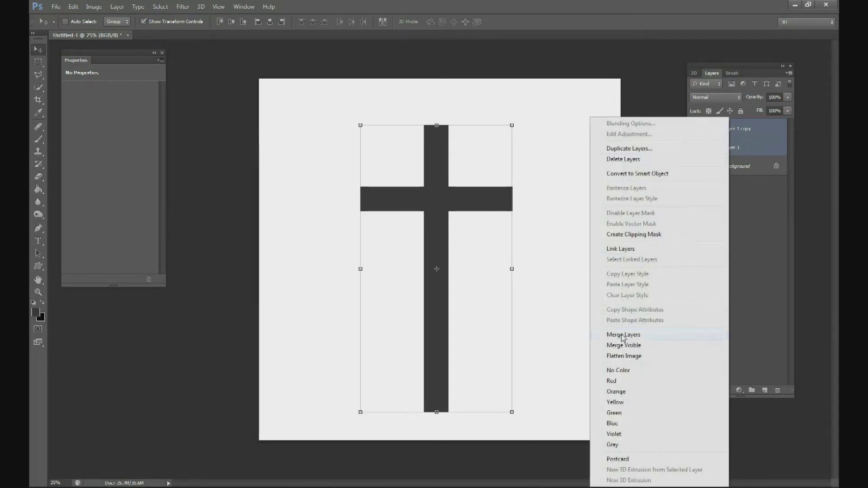
left_click(624, 335)
Rename the merged layer as cross
double_click(738, 129)
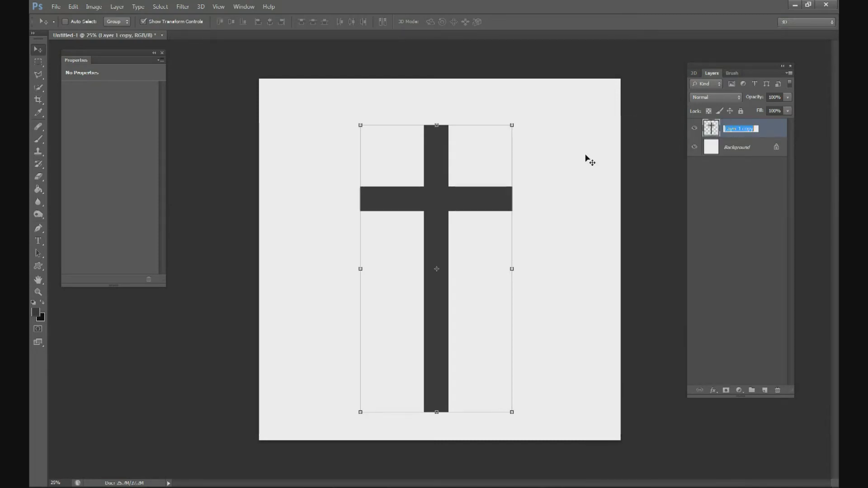
type("cros")
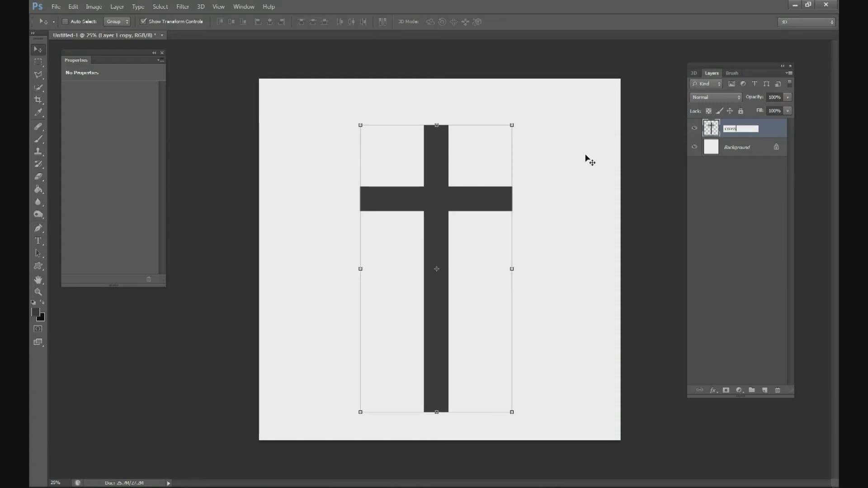
key("Return")
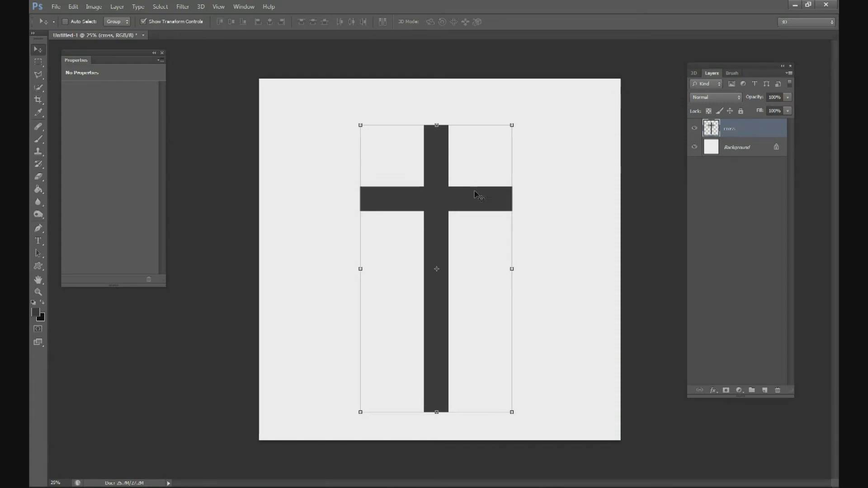
Move the cross slightly right and up, and create a new 3D extrusion from its layer
left_click_drag(475, 193, 494, 190)
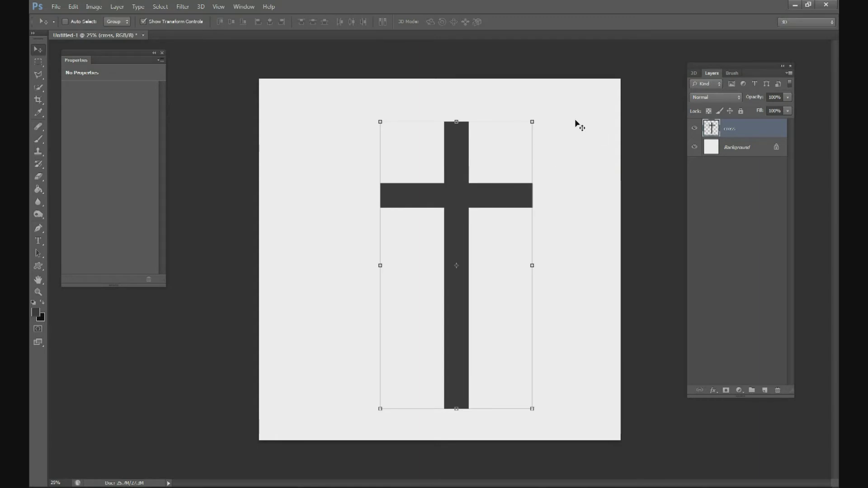
right_click(728, 131)
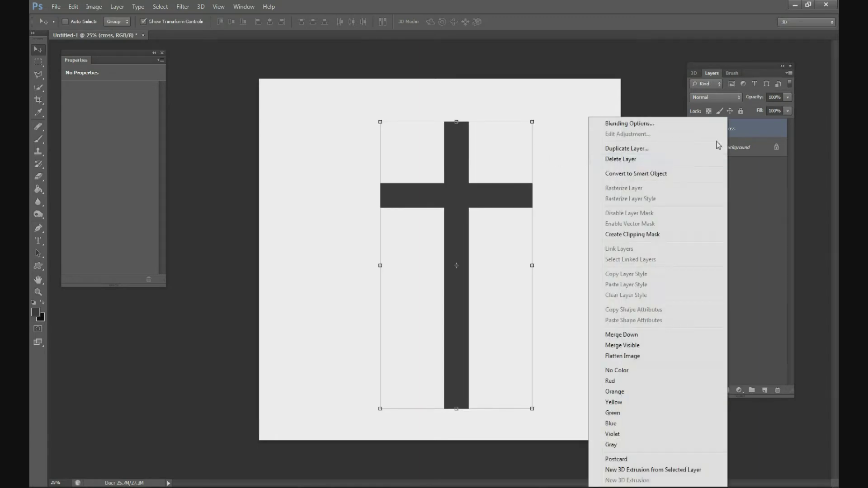
left_click(635, 470)
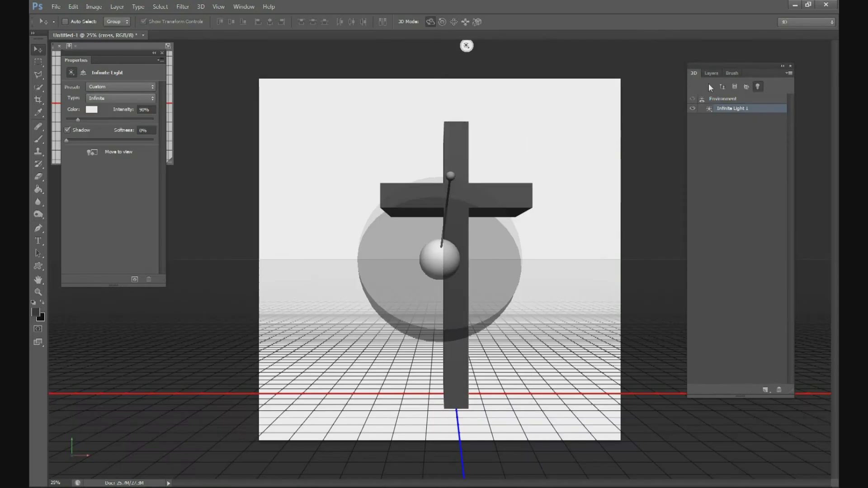
Show the whole 3D scene and orbit the camera to a low, angled view that reveals the cross's side and underside
left_click(723, 86)
left_click_drag(707, 66, 701, 65)
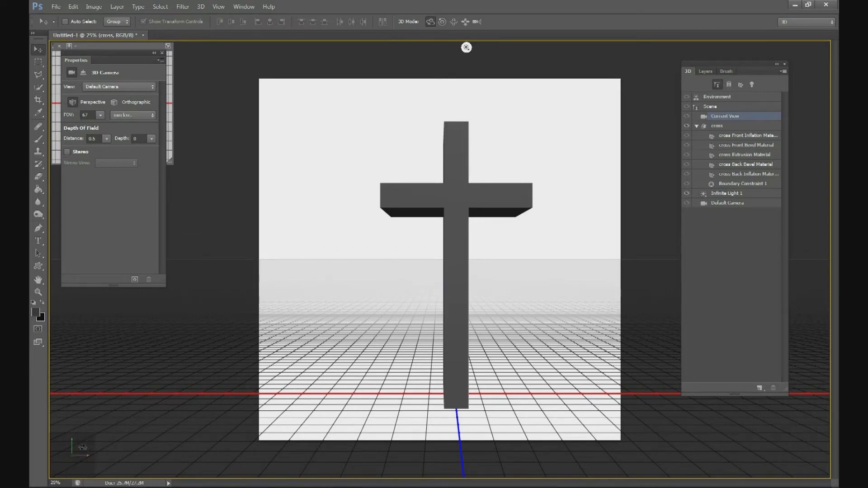
left_click_drag(466, 47, 414, 47)
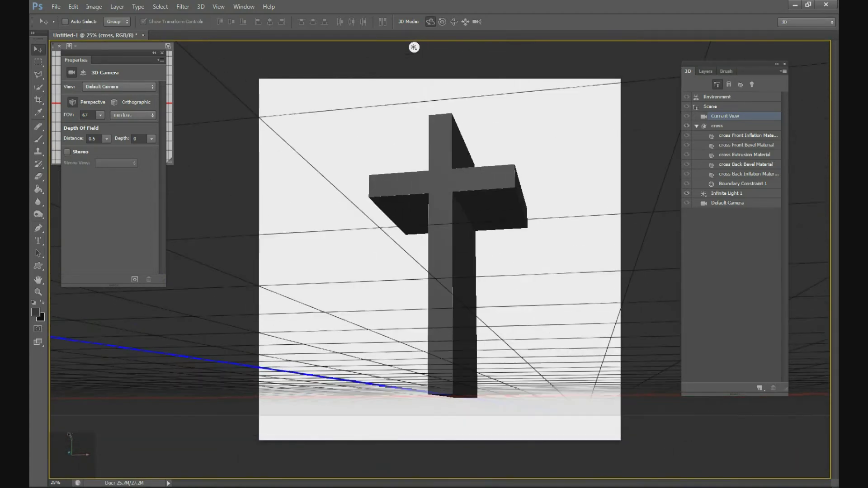
mouse_move(83, 451)
left_mouse_down()
mouse_move(72, 459)
mouse_move(81, 446)
left_mouse_up()
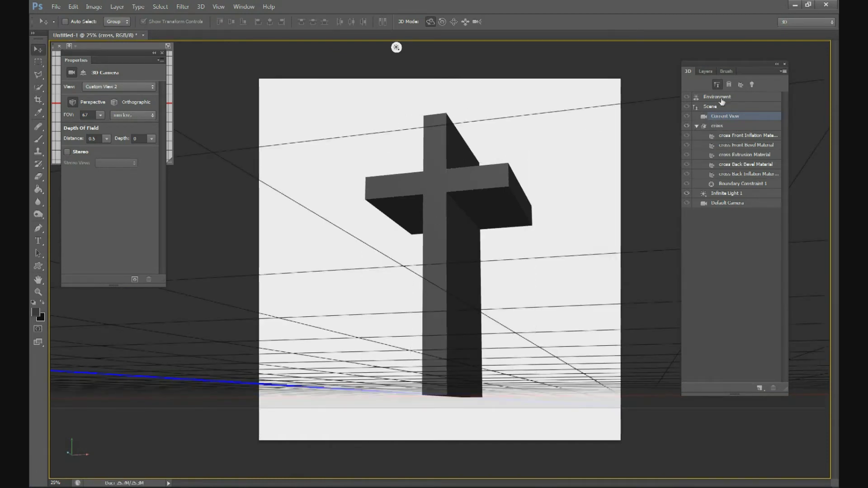
Reduce the extrusion depth of the cross mesh so its sides are much thinner
left_click(721, 129)
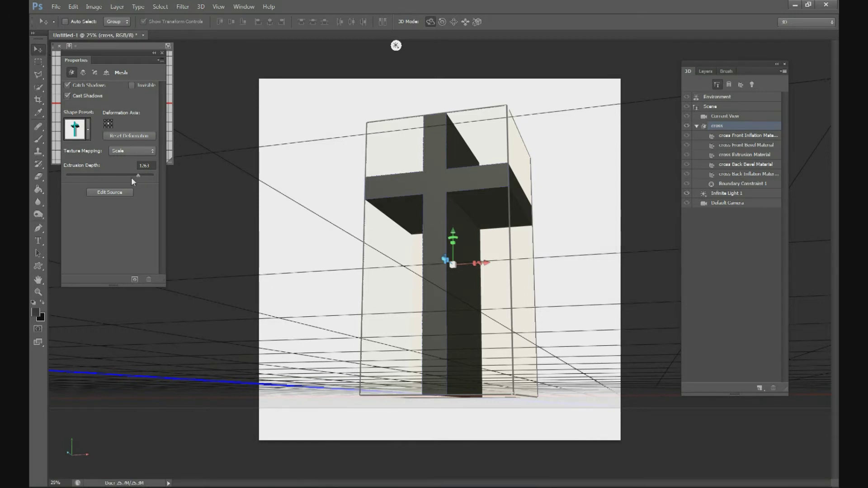
left_click_drag(137, 175, 136, 175)
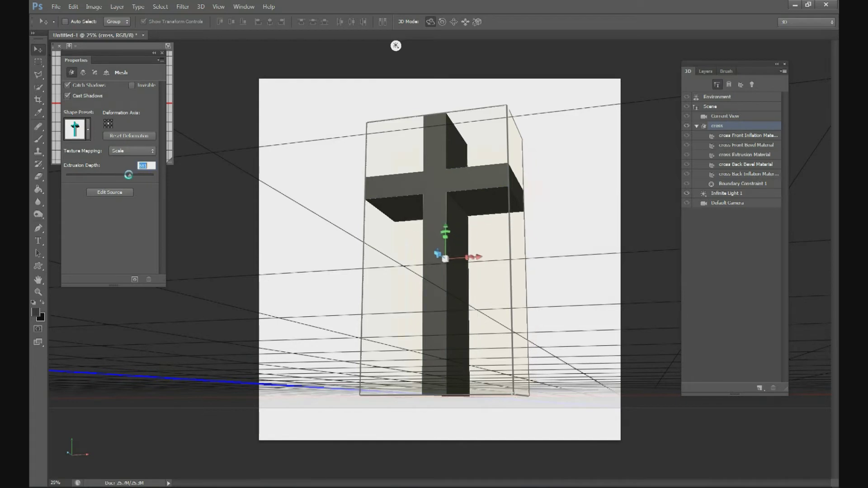
mouse_move(134, 175)
left_mouse_down()
mouse_move(113, 173)
mouse_move(152, 173)
mouse_move(117, 173)
left_mouse_up()
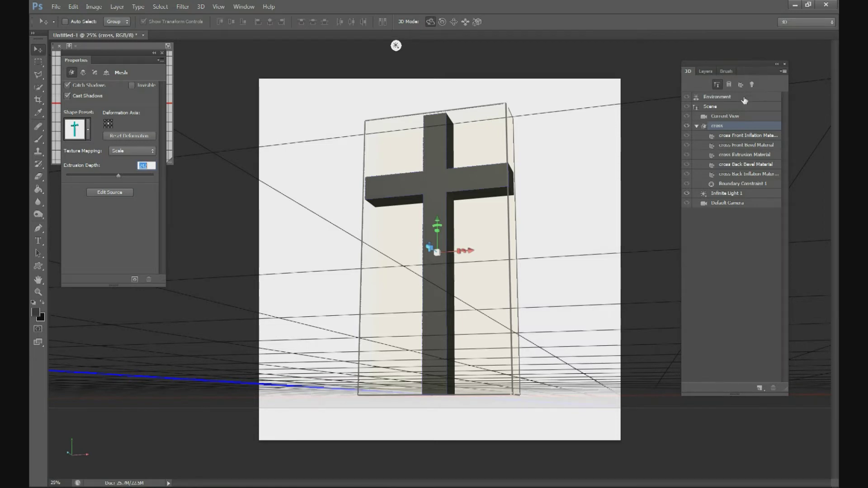
Rotate Infinite Light 1 to shine from the upper right behind the cross, leaving its front face dark, and return to the layer list
left_click(752, 84)
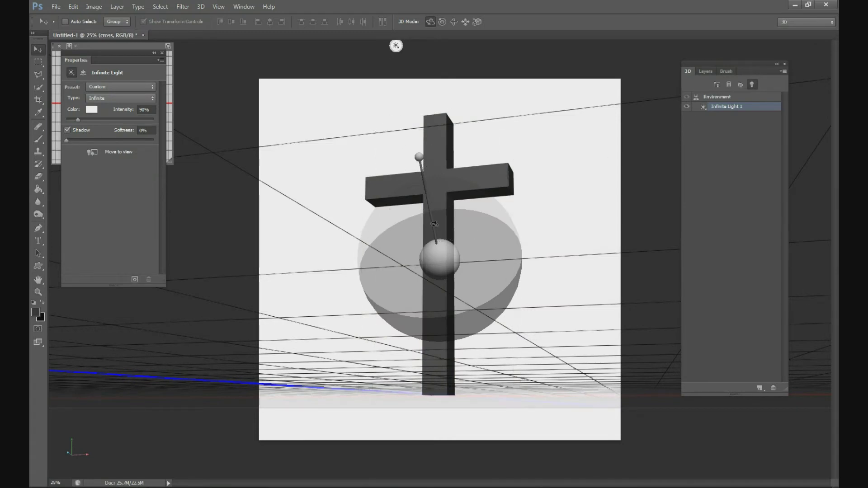
mouse_move(421, 283)
left_mouse_down()
mouse_move(393, 267)
mouse_move(409, 189)
mouse_move(430, 151)
mouse_move(529, 124)
mouse_move(730, 238)
mouse_move(779, 253)
mouse_move(708, 261)
left_mouse_up()
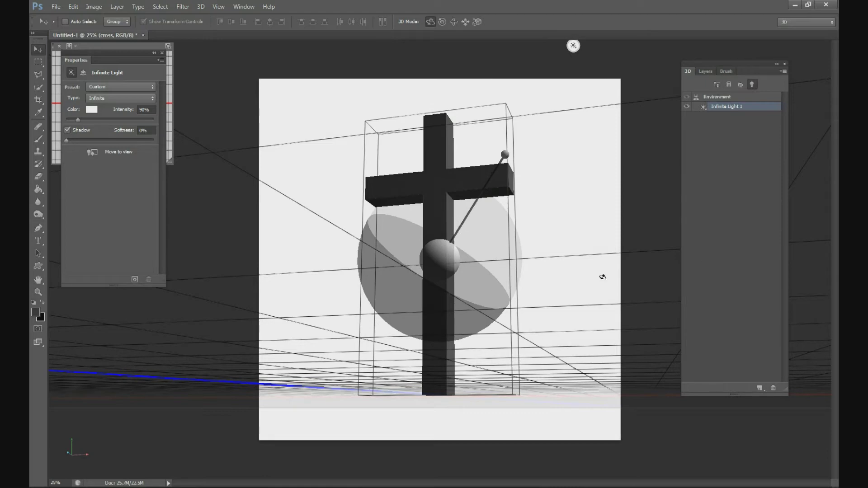
mouse_move(420, 220)
left_mouse_down()
mouse_move(461, 271)
mouse_move(457, 257)
mouse_move(409, 234)
mouse_move(413, 207)
mouse_move(354, 190)
mouse_move(331, 212)
mouse_move(356, 206)
mouse_move(348, 208)
left_mouse_up()
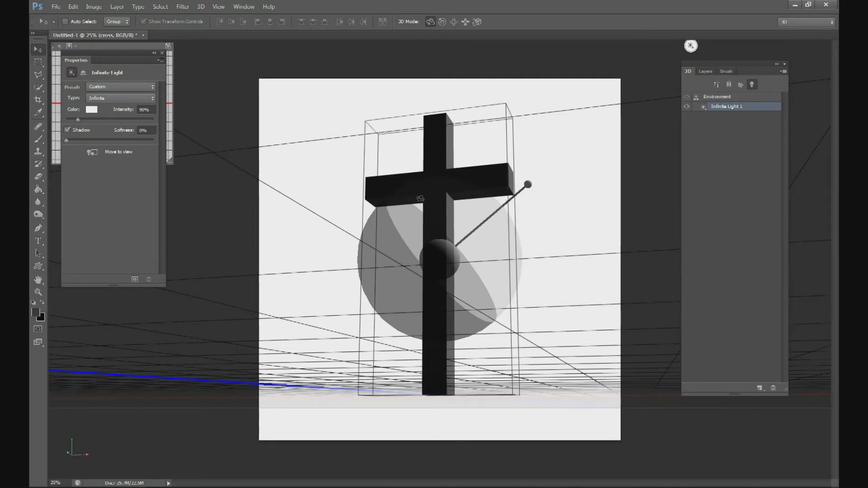
left_click(704, 71)
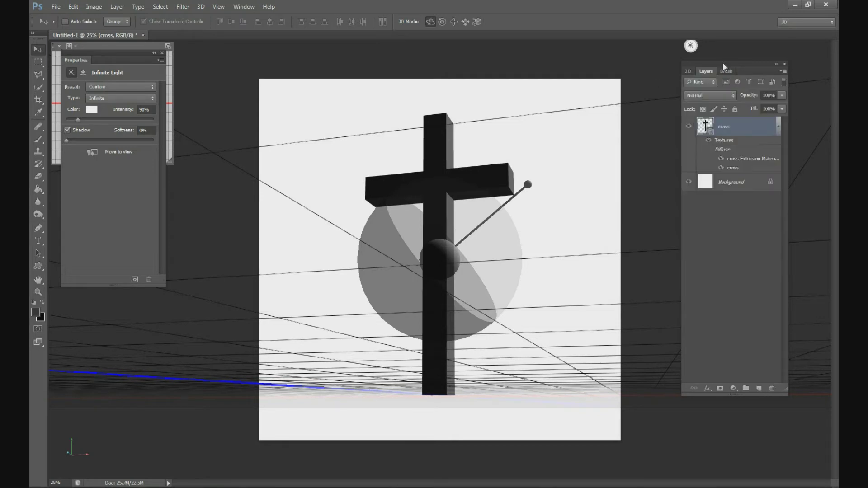
Rasterize the 3D cross layer and move the cross slightly down on the canvas
right_click(723, 127)
left_click(722, 123)
right_click(722, 126)
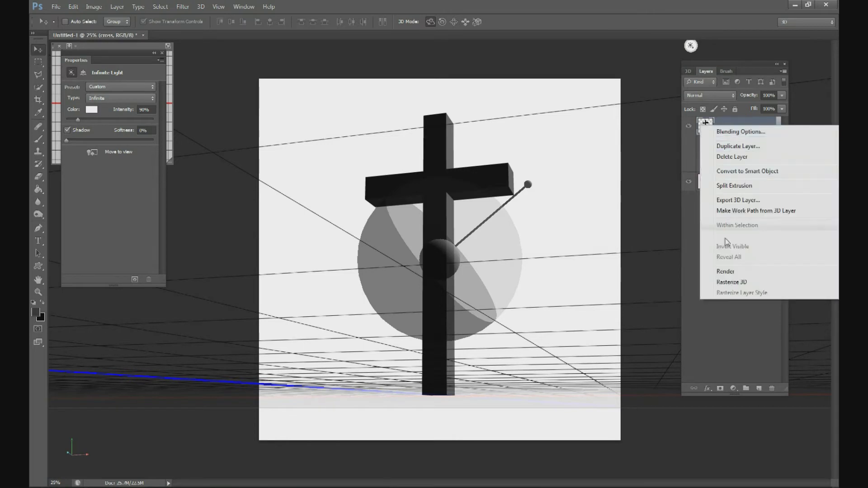
left_click(732, 282)
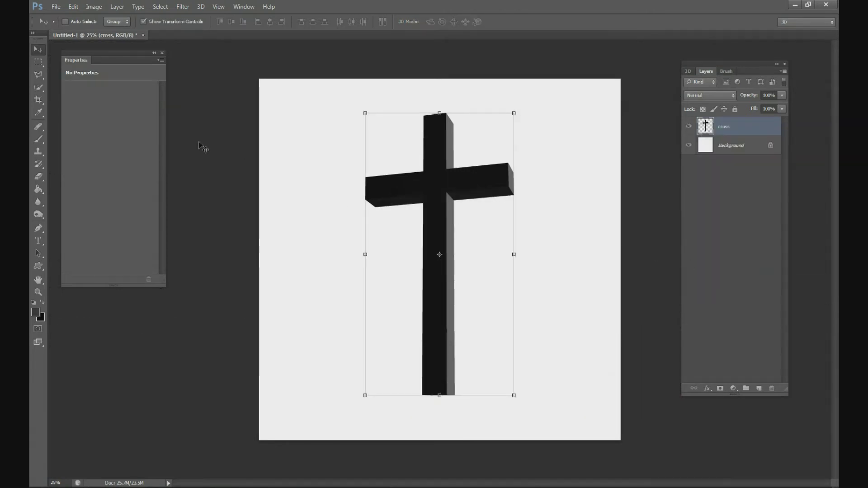
left_click_drag(479, 196, 533, 242)
mouse_move(510, 207)
left_mouse_down()
mouse_move(520, 212)
mouse_move(408, 180)
mouse_move(483, 200)
mouse_move(512, 227)
mouse_move(572, 199)
mouse_move(495, 199)
mouse_move(505, 208)
left_mouse_up()
key("ctrl+t")
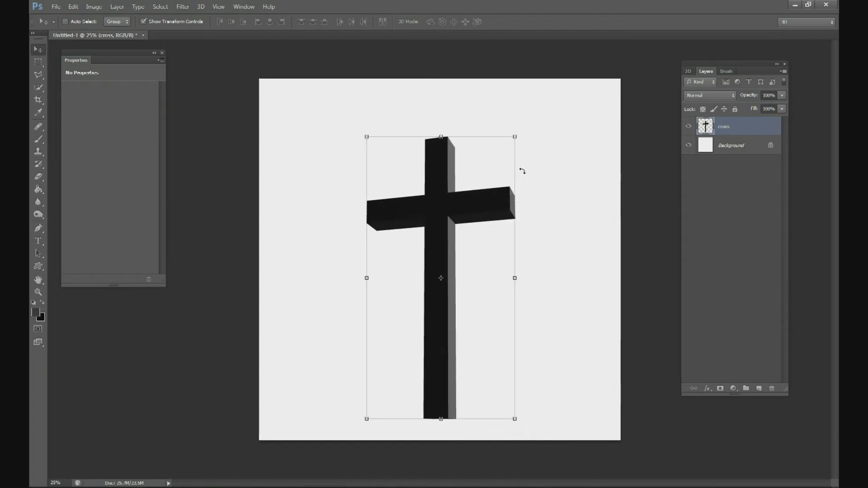
left_click_drag(516, 134, 534, 106)
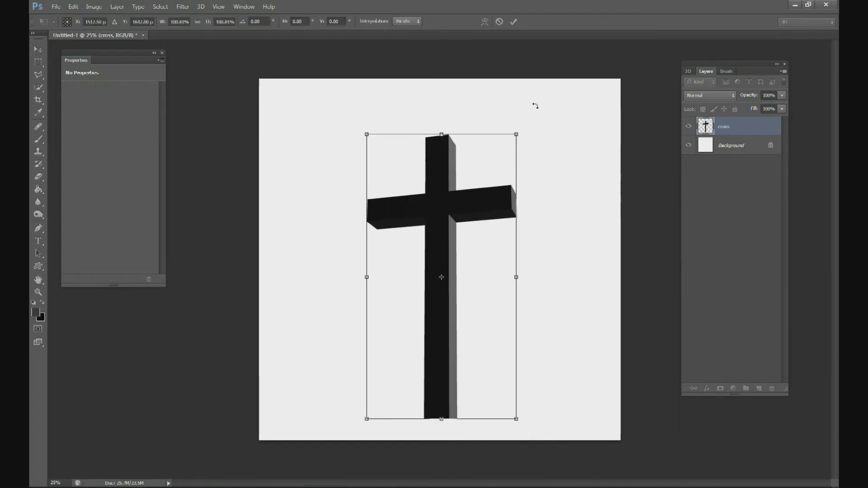
left_click(499, 21)
Move the cross slightly right and down, and make the Background layer active
left_click_drag(455, 212, 469, 219)
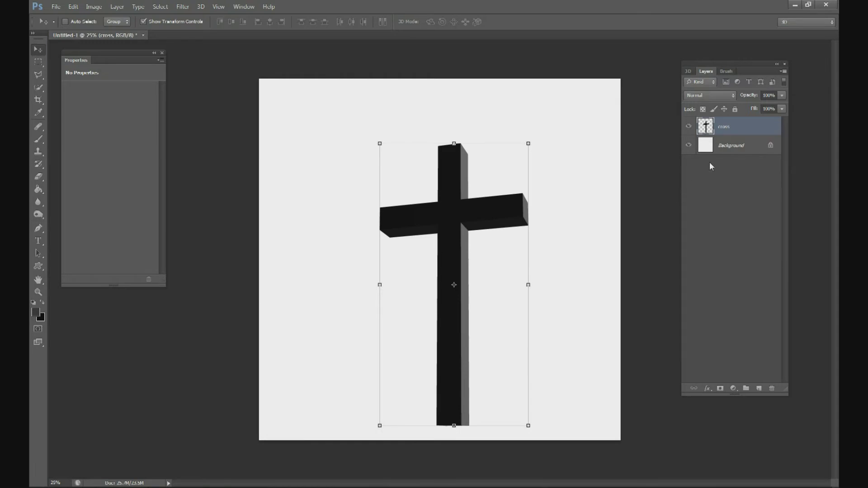
left_click(715, 151)
Open the FINAL_CLOUD2 image from the clouds folder and copy all of it into the cross document, directly above the Background layer
left_click(56, 6)
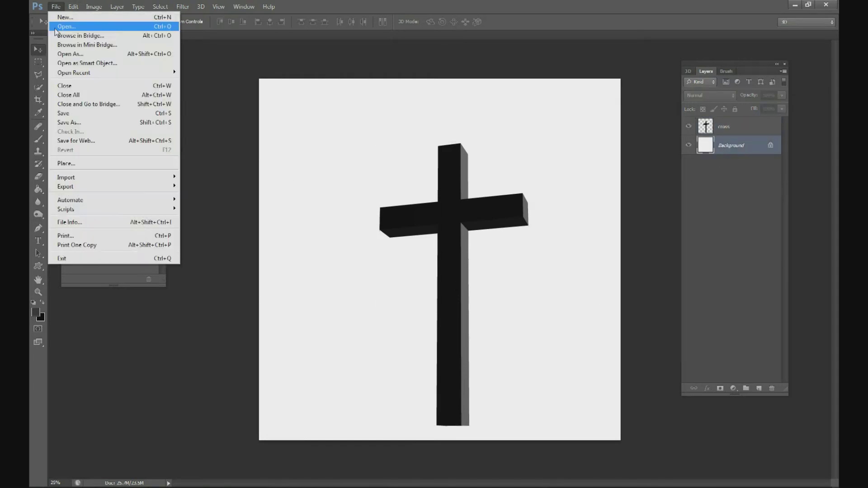
left_click(63, 27)
left_click(202, 156)
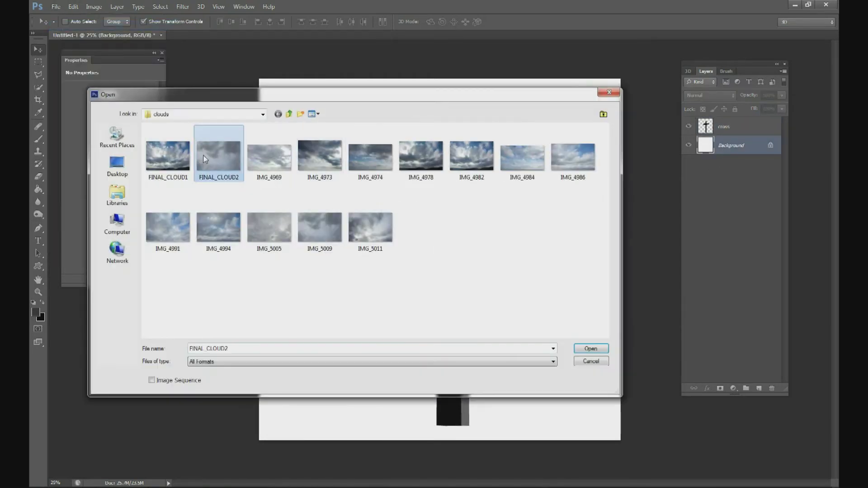
double_click(210, 159)
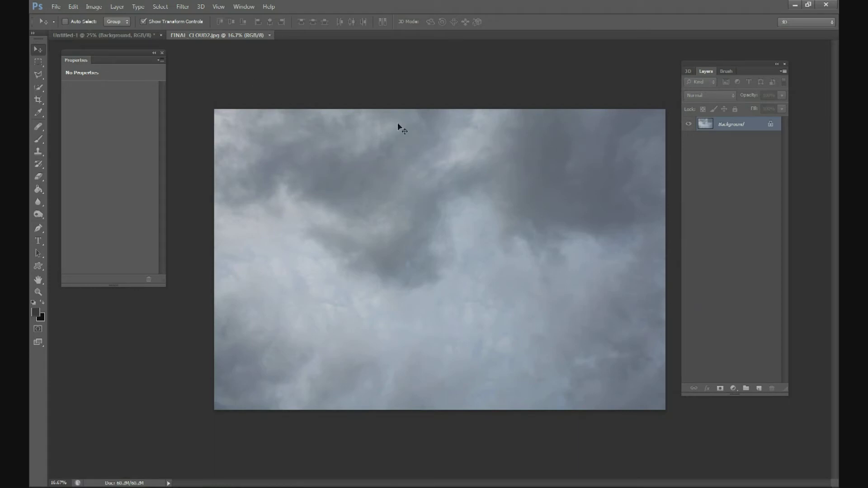
left_click(160, 7)
left_click(173, 20)
left_click(147, 36)
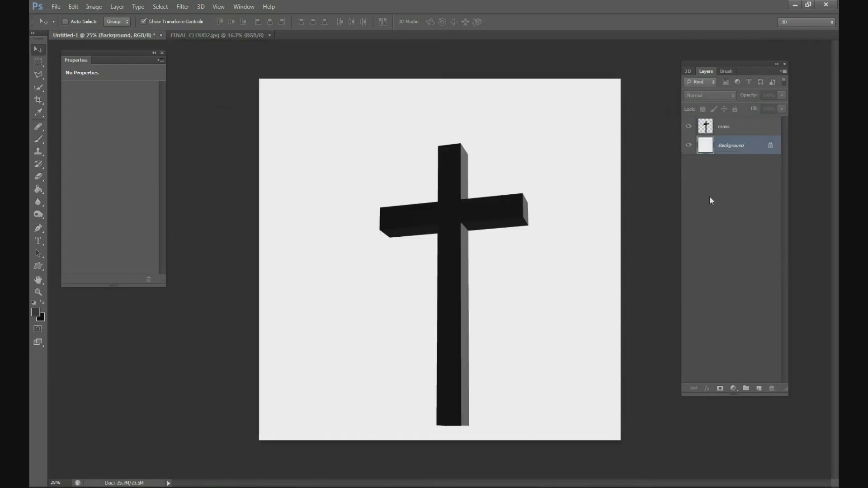
key("ctrl+v")
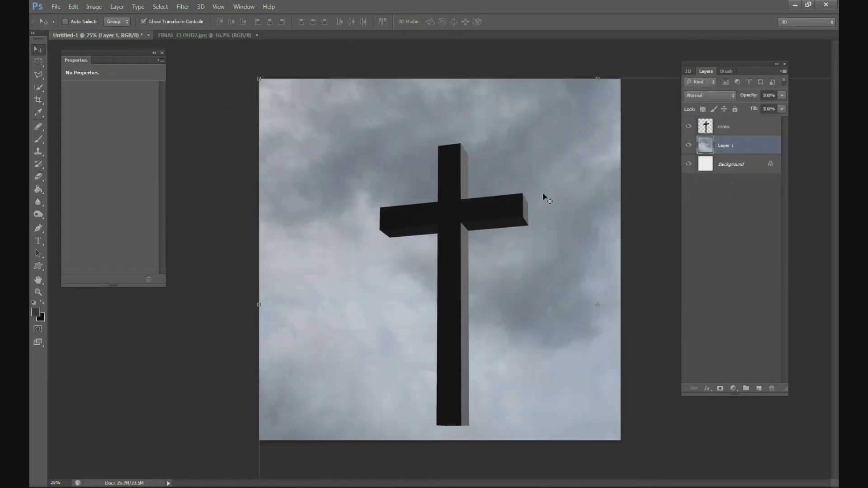
Scale the pasted cloud image down and position it so it still covers the whole canvas behind the cross
key("ctrl+minus")
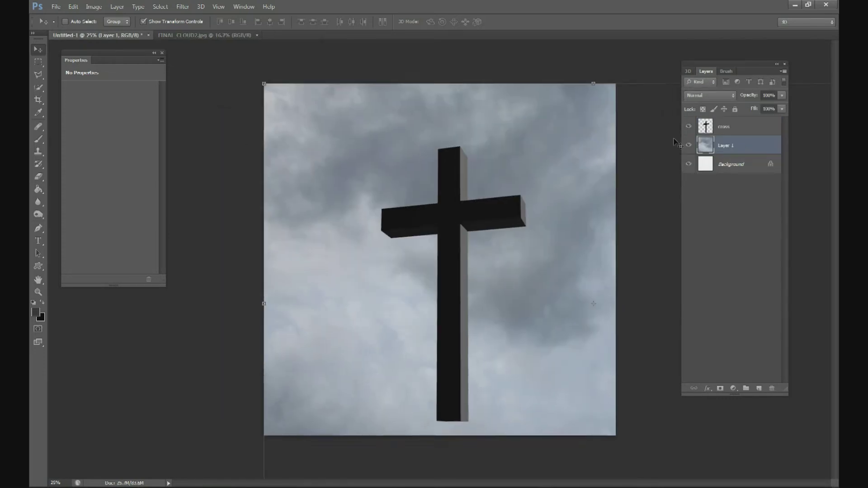
left_click_drag(543, 220, 474, 195)
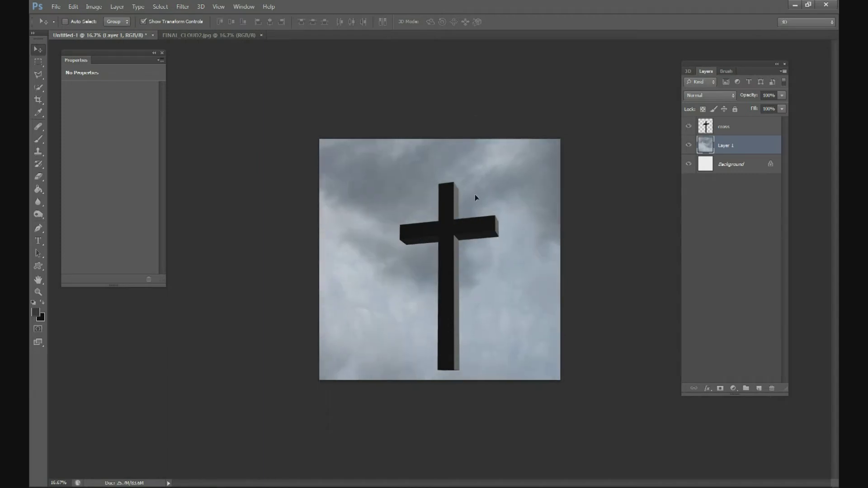
left_click_drag(250, 114, 310, 151)
left_click_drag(468, 236, 405, 215)
left_click_drag(562, 198, 551, 198)
left_click_drag(630, 130, 609, 142)
left_click_drag(575, 174, 601, 162)
left_click(513, 21)
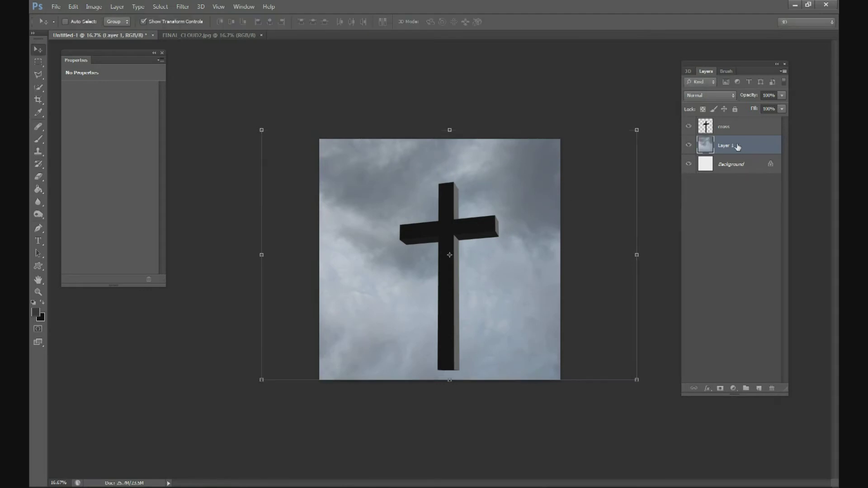
Rename the cloud image layer as clouds and add a new empty layer above it
double_click(726, 146)
type("clouds")
key("Return")
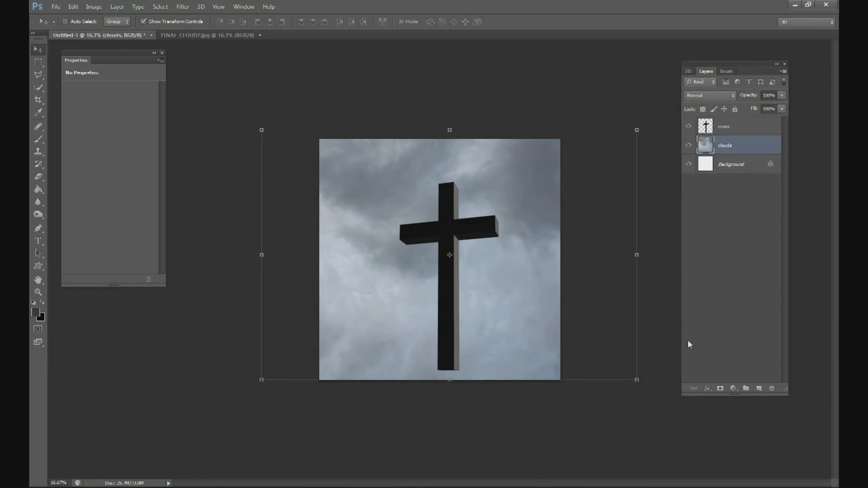
left_click(758, 390)
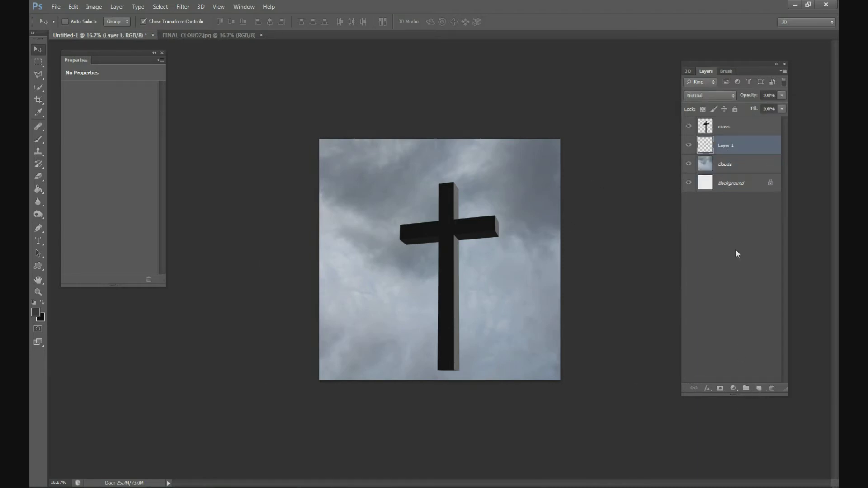
Set up the Gradient tool with the Black, White preset and reversing turned off
left_click(39, 189)
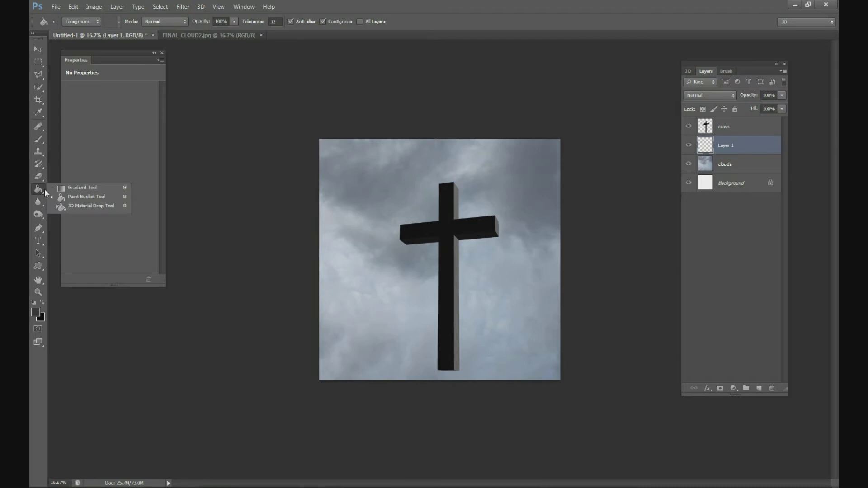
left_click(72, 186)
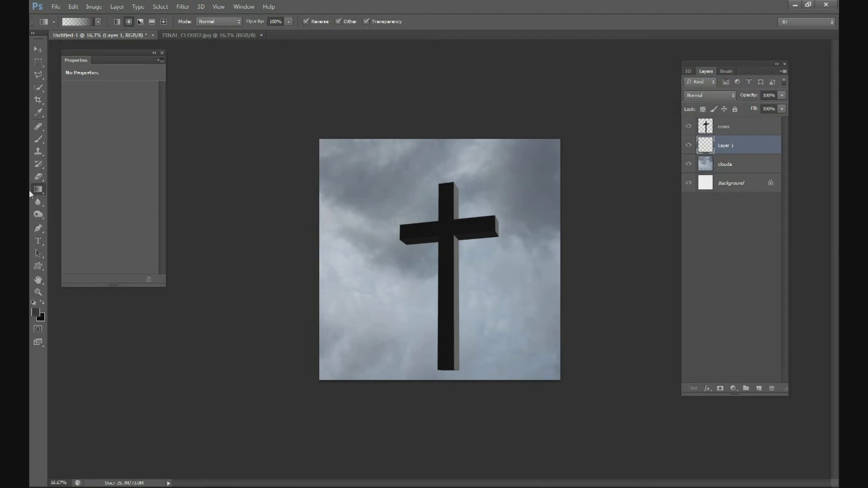
right_click(42, 189)
left_click(72, 190)
left_click(98, 21)
left_click_drag(138, 59, 137, 39)
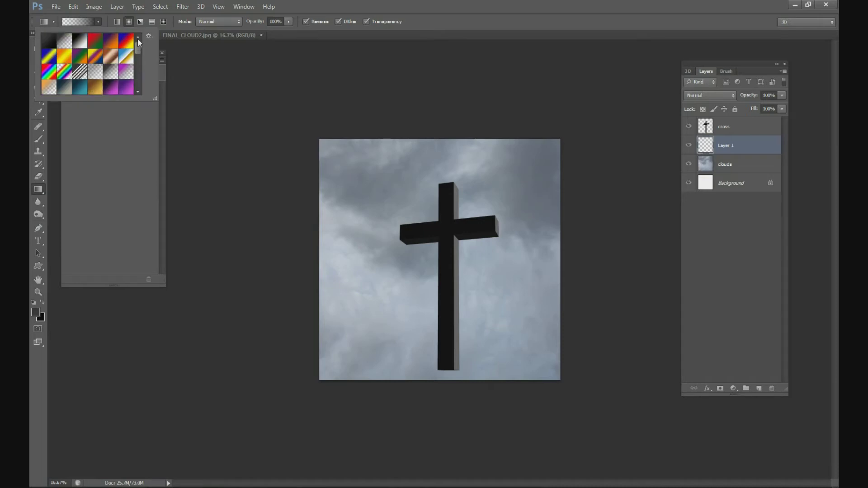
left_click(81, 43)
left_click(313, 20)
left_click(70, 24)
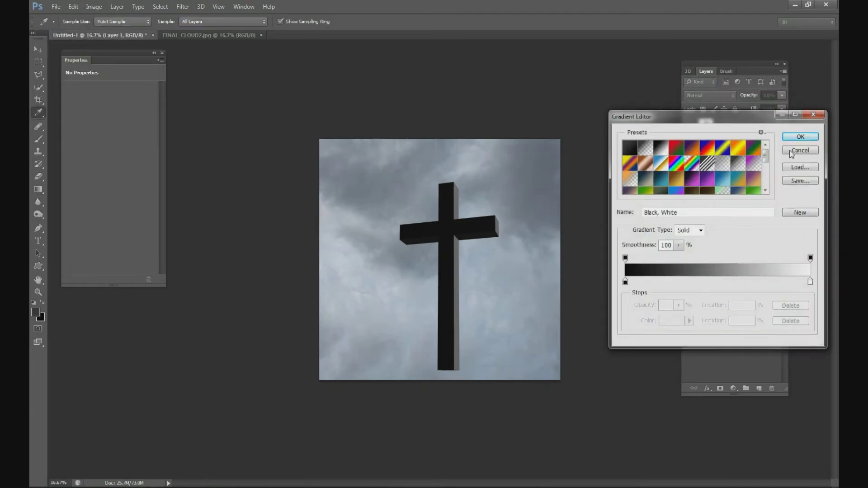
left_click(800, 136)
Switch from a radial to a linear gradient, trying each style down the new layer and undoing both fills
left_click_drag(444, 166, 469, 418)
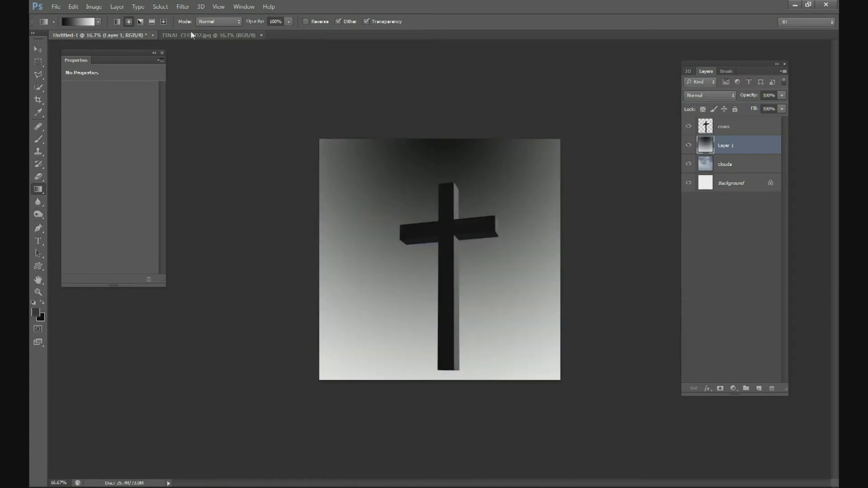
key("ctrl+z")
left_click(117, 22)
left_click_drag(416, 129, 419, 373)
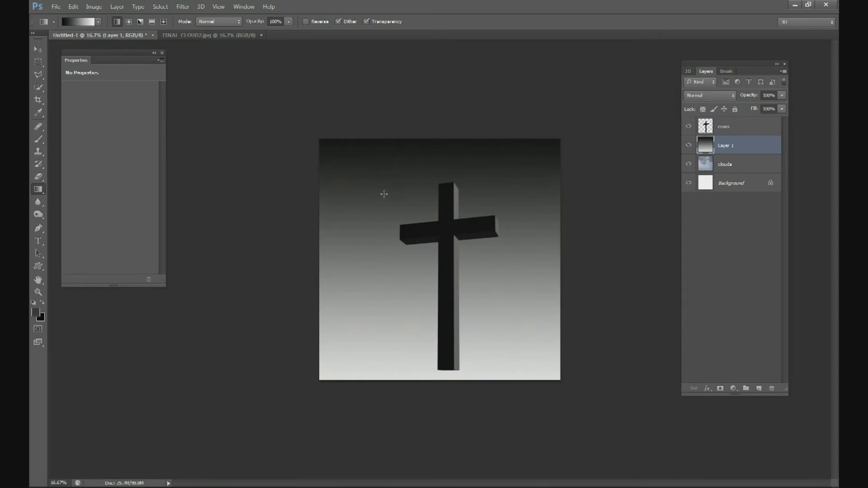
key("ctrl+z")
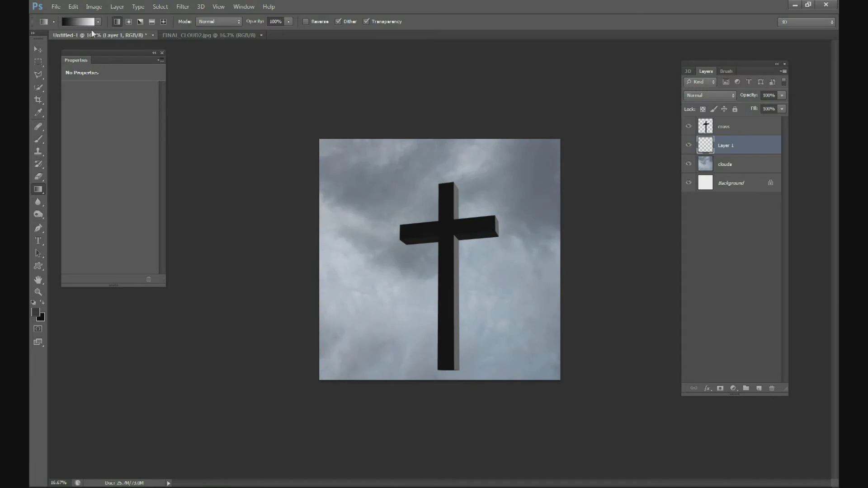
left_click(77, 22)
left_click_drag(662, 124, 210, 113)
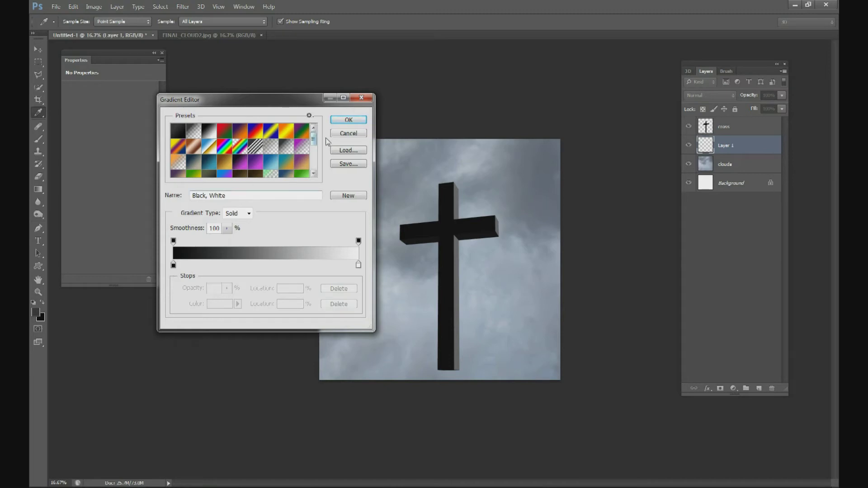
left_click(344, 134)
Edit the gradient and set its black starting color stop to dark gray #656565
left_click(76, 22)
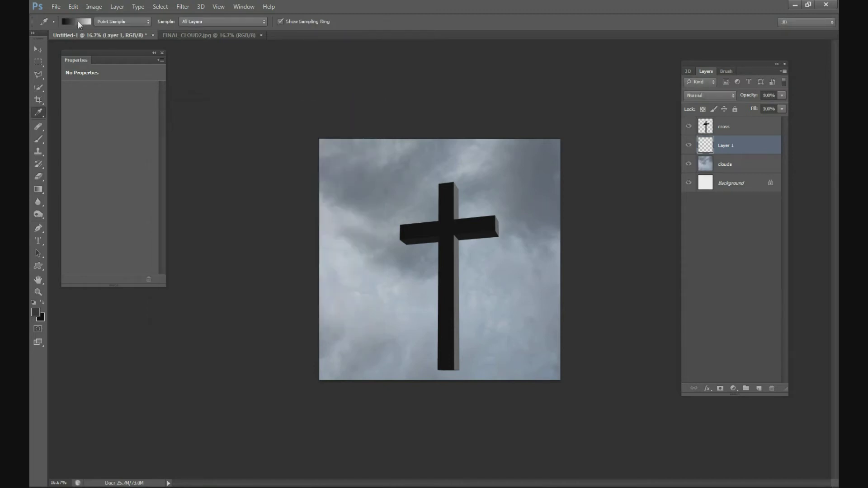
left_click(173, 266)
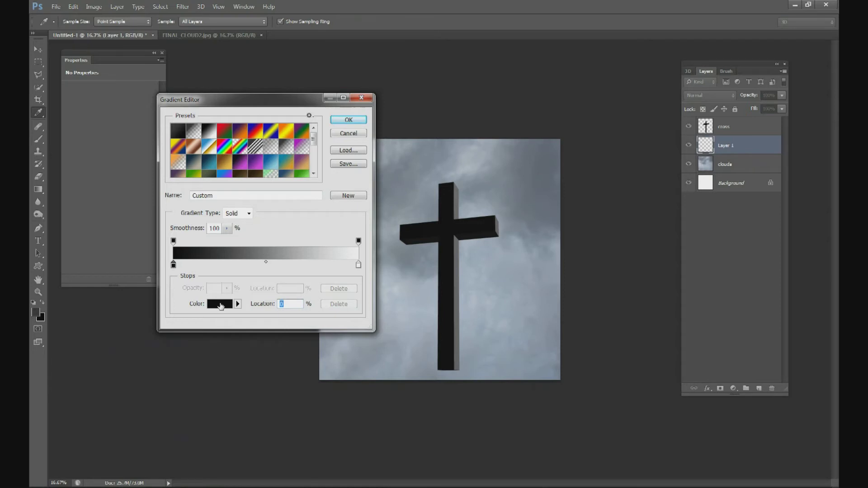
left_click(221, 306)
left_click_drag(63, 402, 43, 405)
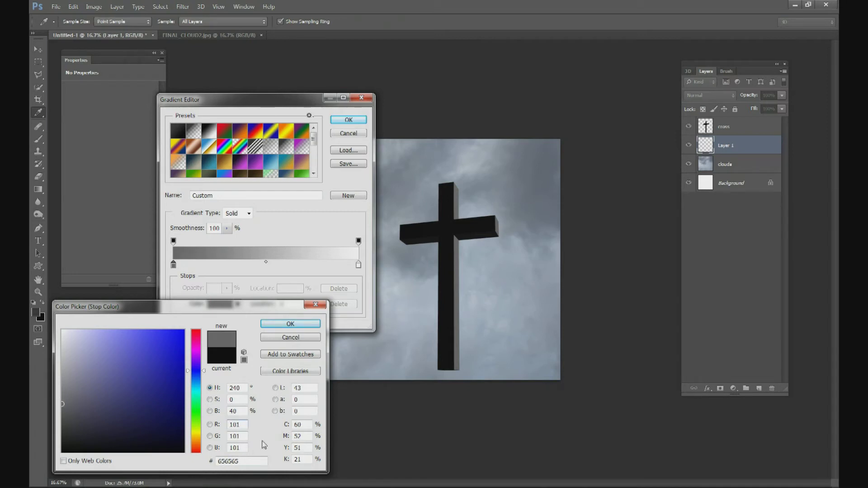
left_click(290, 325)
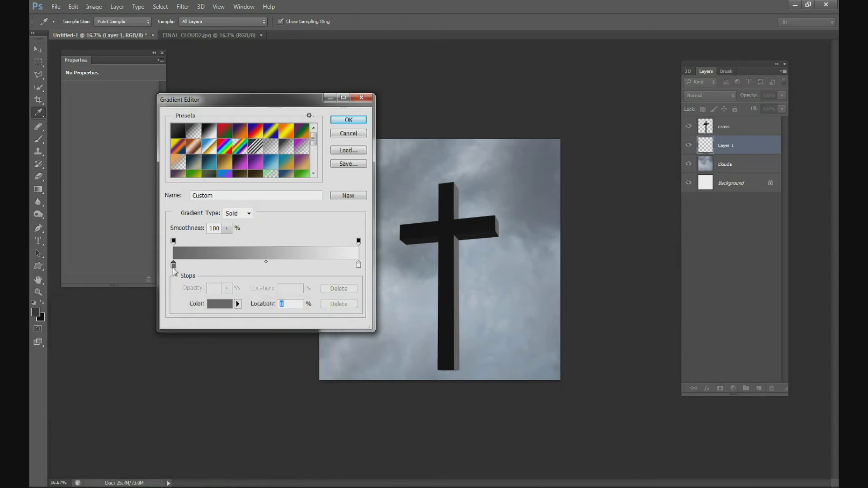
Set the gradient's white end stop to gray #999999 and fill Layer 1 with the gradient from top to bottom
left_click(359, 265)
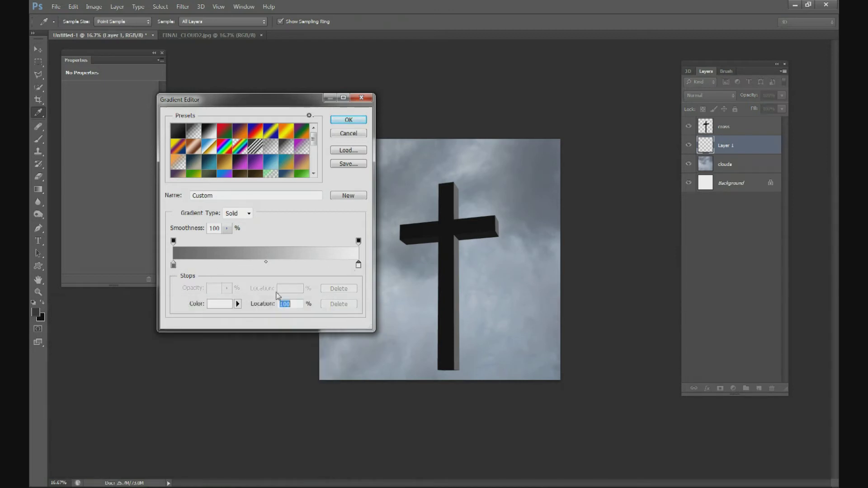
left_click(219, 304)
left_click_drag(70, 348, 45, 378)
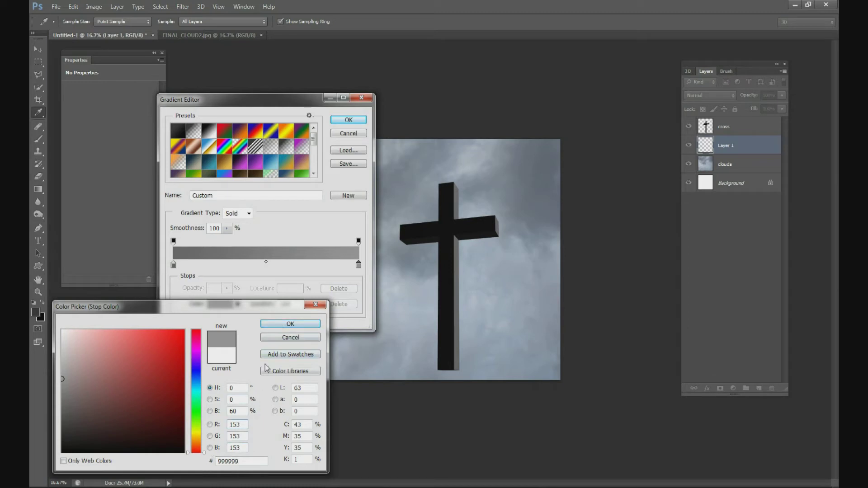
left_click(289, 324)
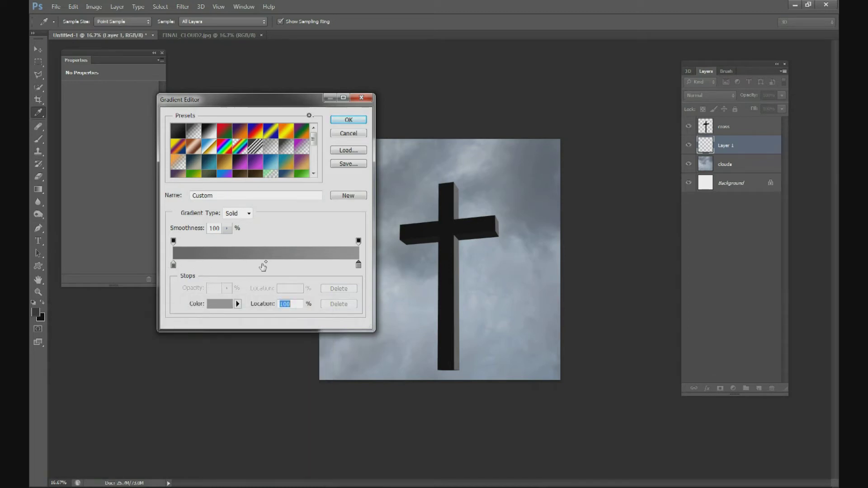
left_click(349, 120)
left_click_drag(447, 134, 473, 392)
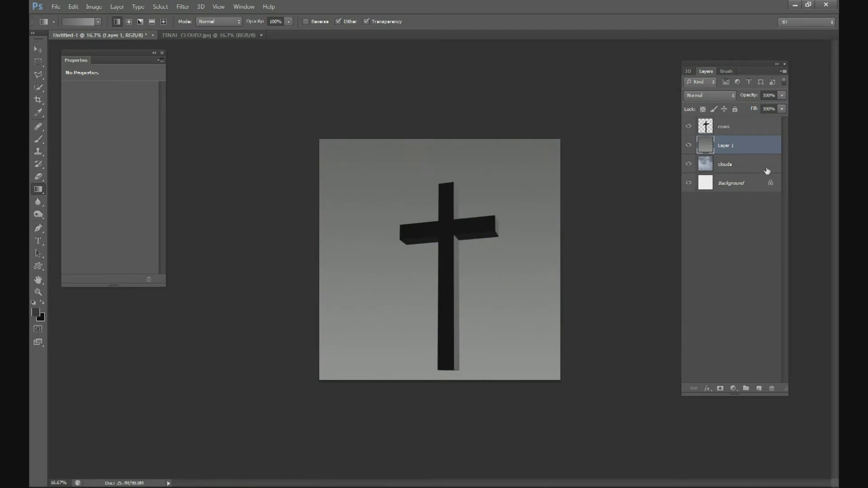
Open the Wave distortion filter for the gray gradient on Layer 1
left_click(183, 7)
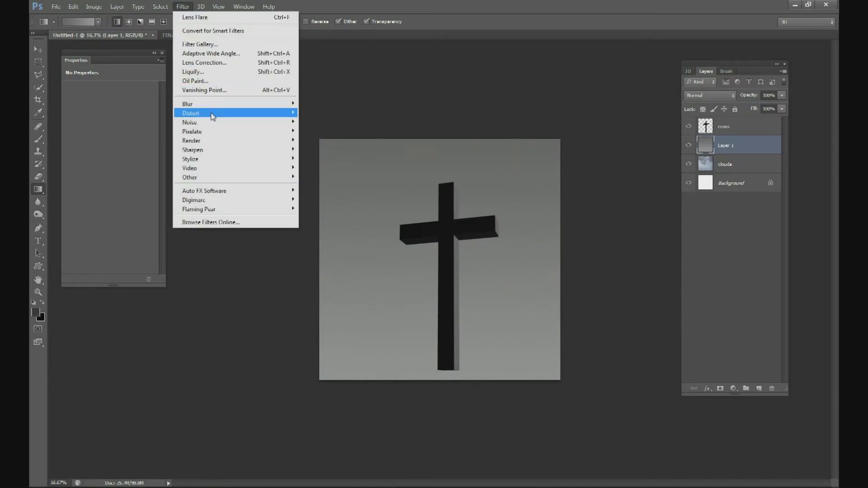
mouse_move(207, 113)
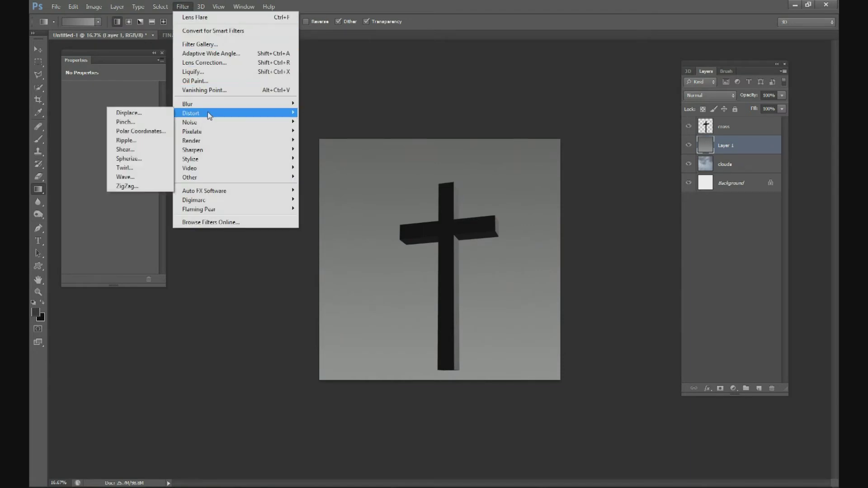
left_click(139, 180)
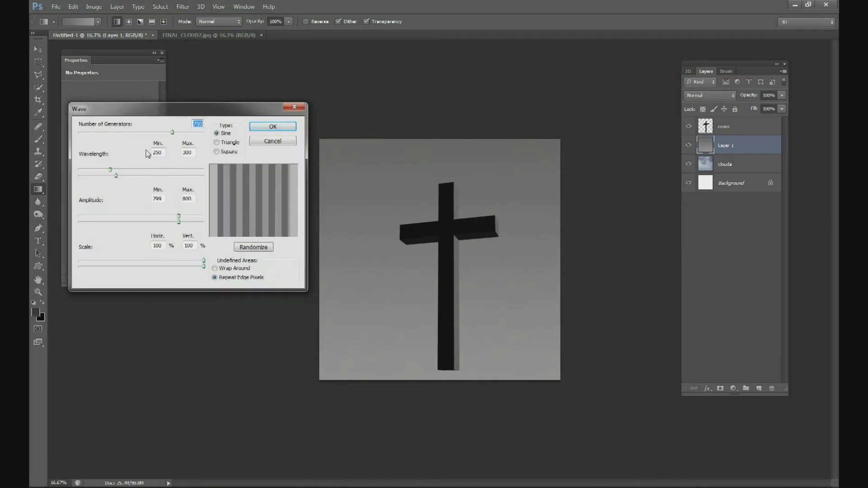
Try out different generator, wavelength and amplitude settings in the Wave filter to see how the stripe pattern changes
mouse_move(172, 133)
left_mouse_down()
mouse_move(127, 132)
mouse_move(173, 133)
left_mouse_up()
mouse_move(112, 170)
left_mouse_down()
mouse_move(84, 171)
mouse_move(102, 180)
left_mouse_up()
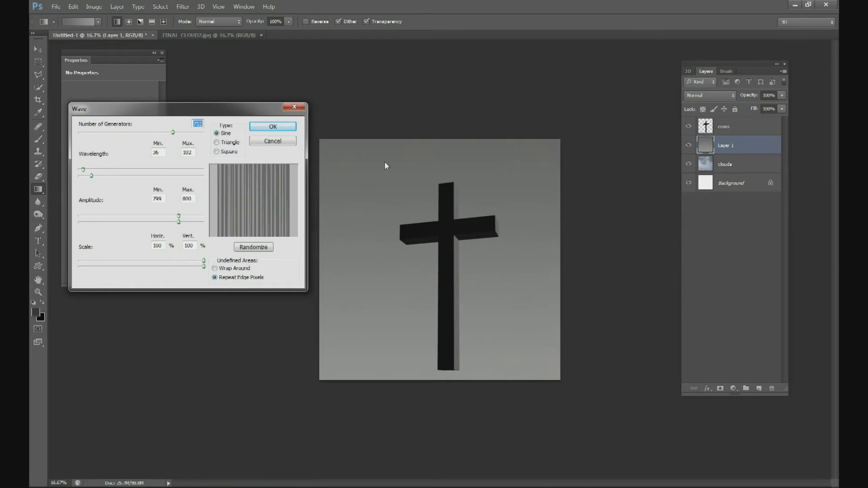
left_click_drag(91, 174, 112, 172)
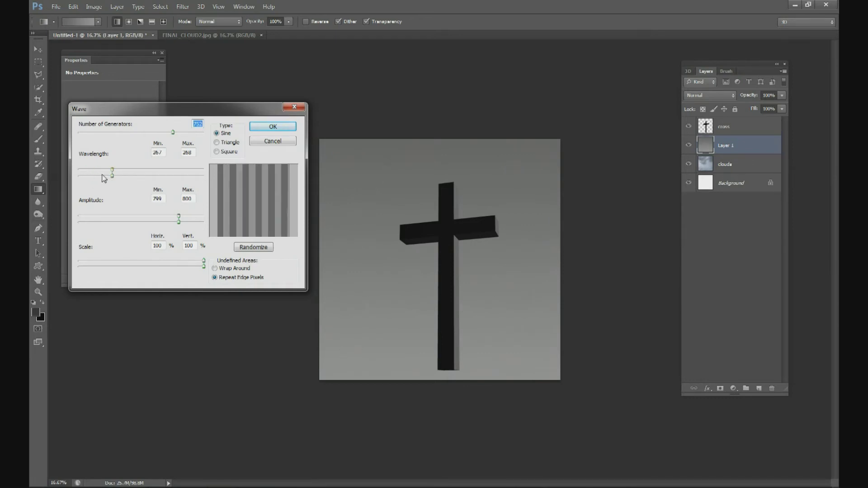
mouse_move(178, 216)
left_mouse_down()
mouse_move(132, 216)
mouse_move(164, 221)
left_mouse_up()
mouse_move(112, 173)
left_mouse_down()
mouse_move(194, 174)
mouse_move(99, 174)
left_mouse_up()
left_click_drag(195, 176, 125, 171)
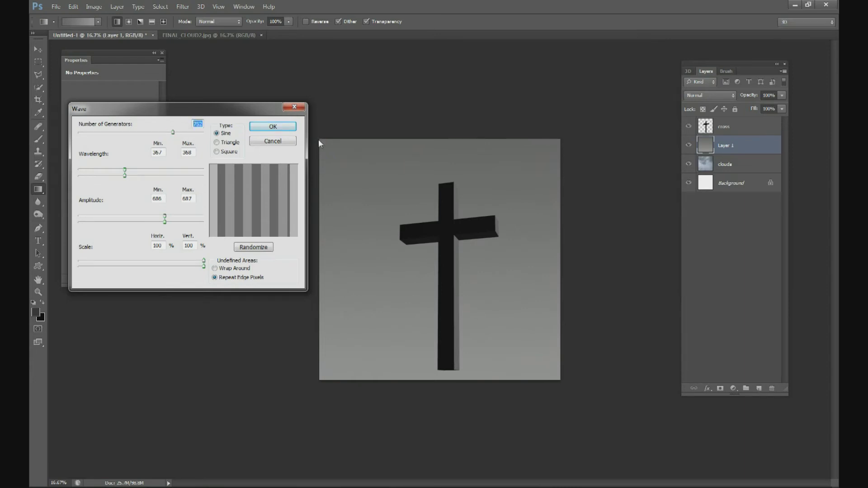
Apply the Wave filter to Layer 1 with 750 generators, wavelength 250 to 300 and minimum and maximum amplitude 800
type("7")
type("50")
type("2")
type("50")
key("Tab")
type("3")
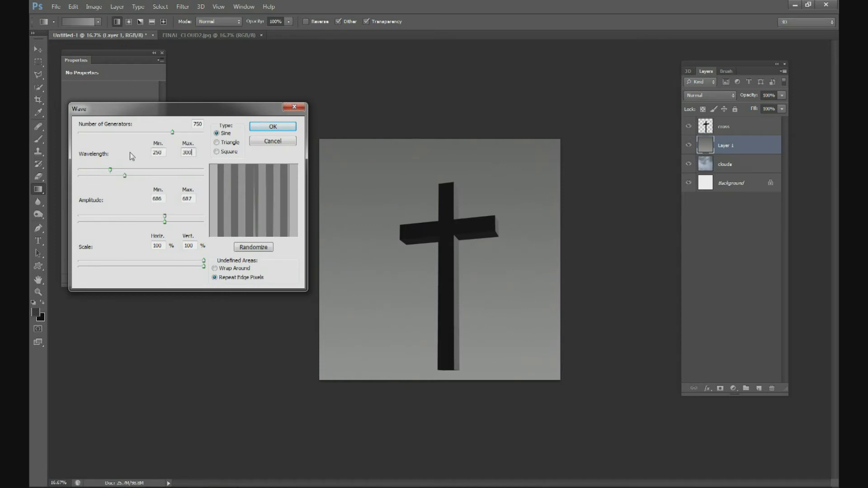
key("Tab")
type("800")
key("Tab")
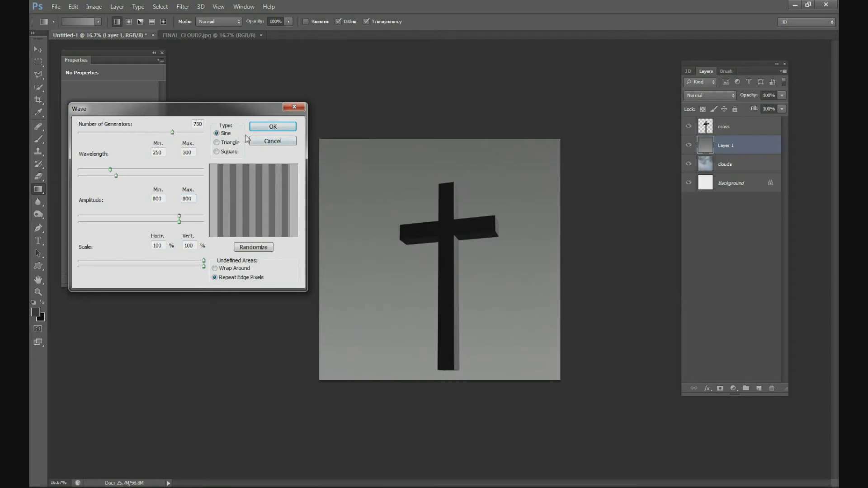
left_click(225, 142)
left_click(274, 127)
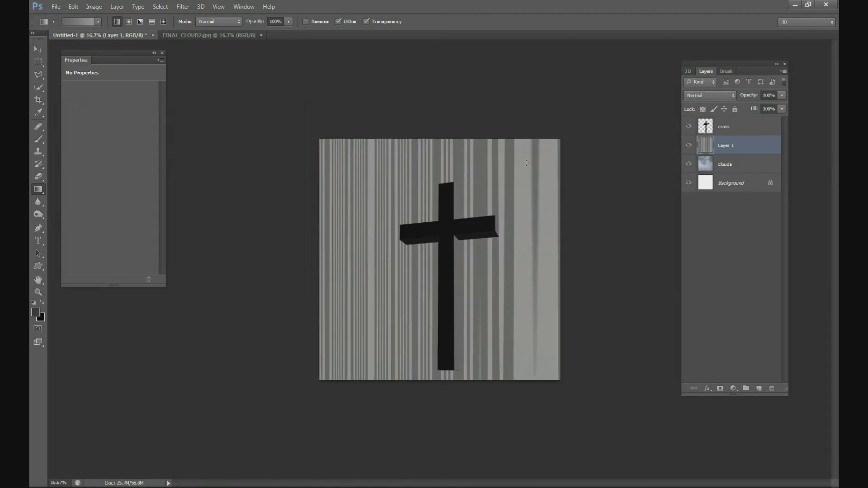
Hide the cross layer and apply the Polar Coordinates filter to Layer 1 using Rectangular to Polar
left_click(688, 127)
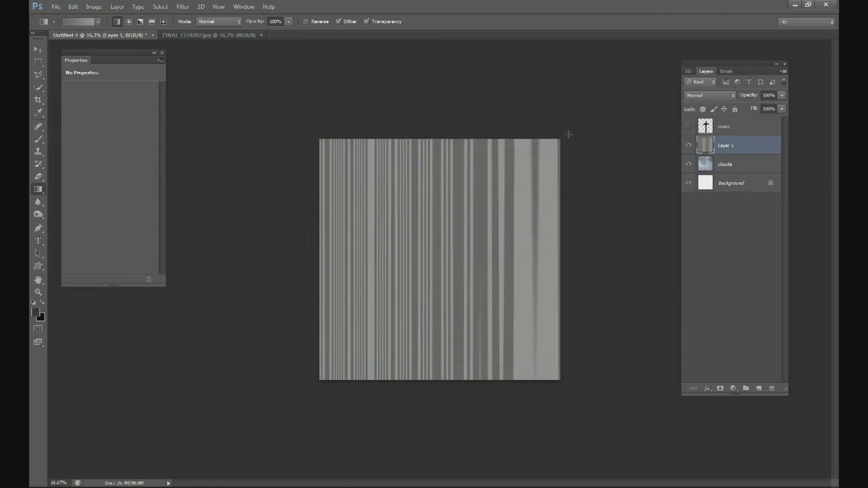
left_click(688, 127)
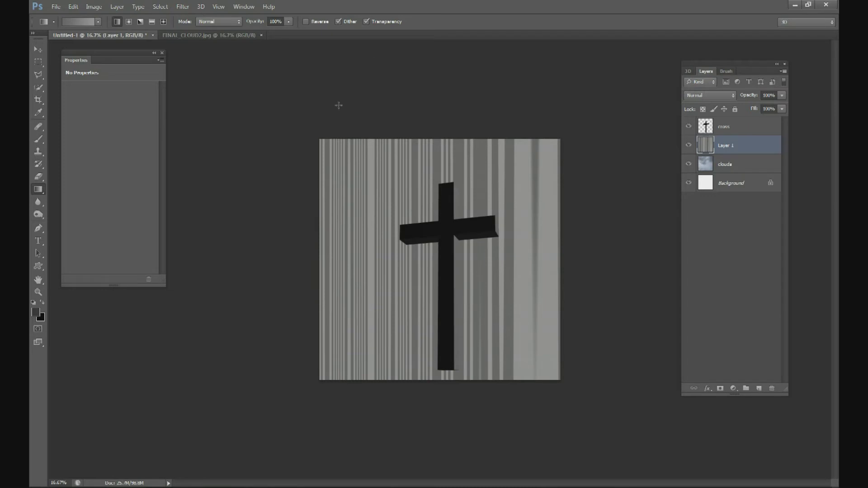
left_click(688, 126)
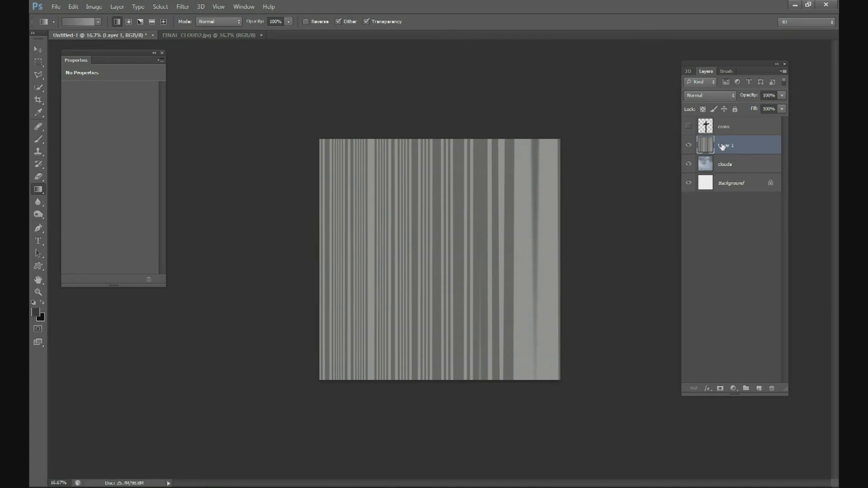
left_click(182, 6)
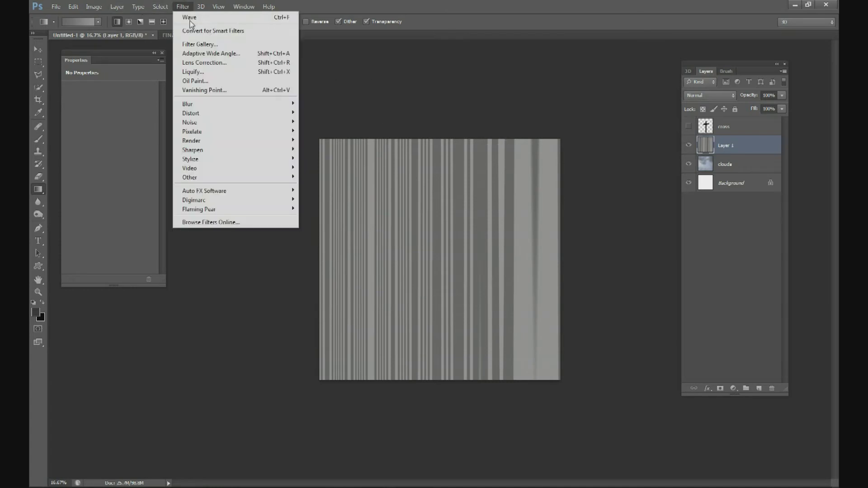
mouse_move(209, 112)
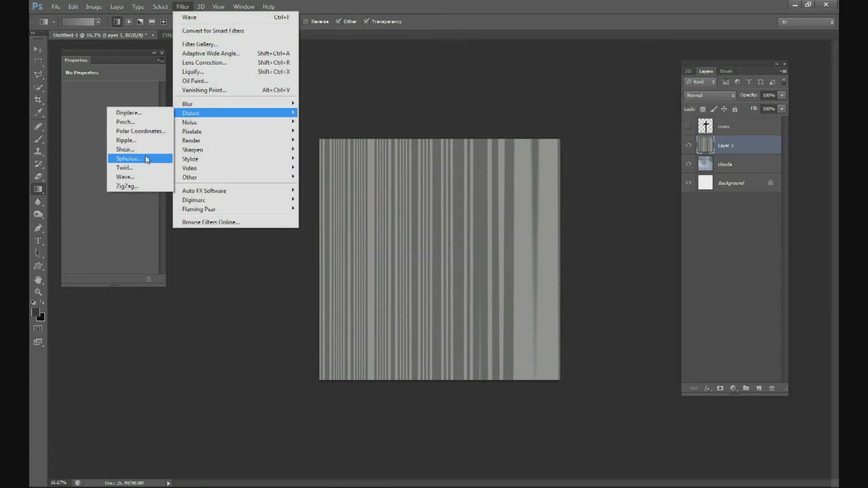
left_click(150, 132)
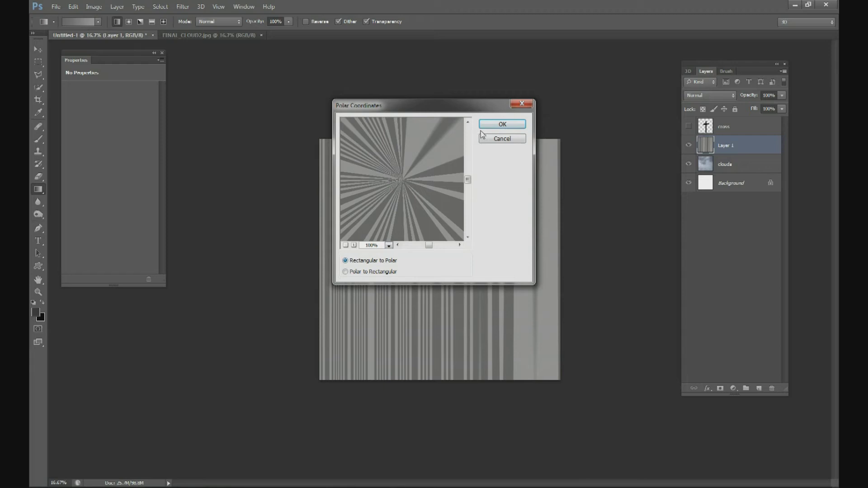
left_click(501, 124)
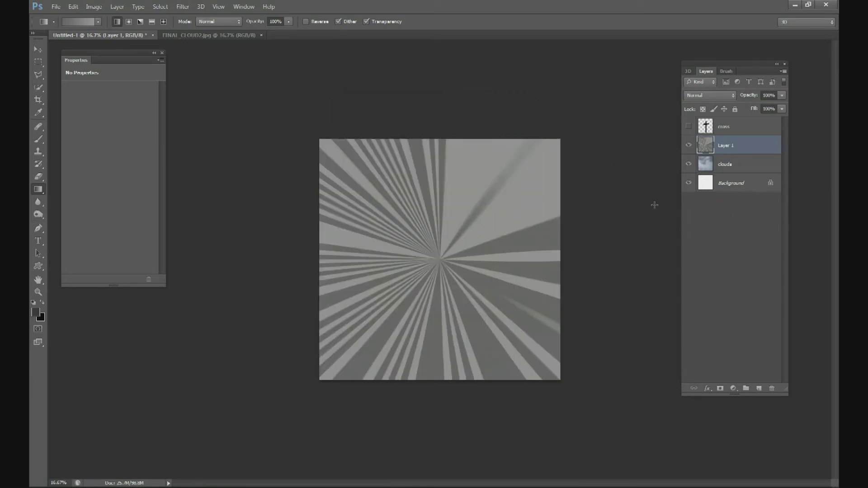
Hide Layer 1, add a new layer above it and fill that layer with the gray gradient from top to bottom
left_click(37, 49)
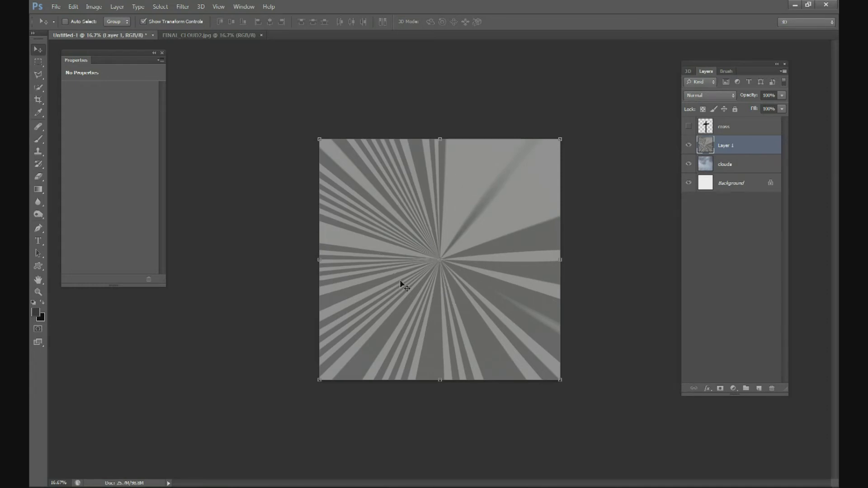
left_click(688, 145)
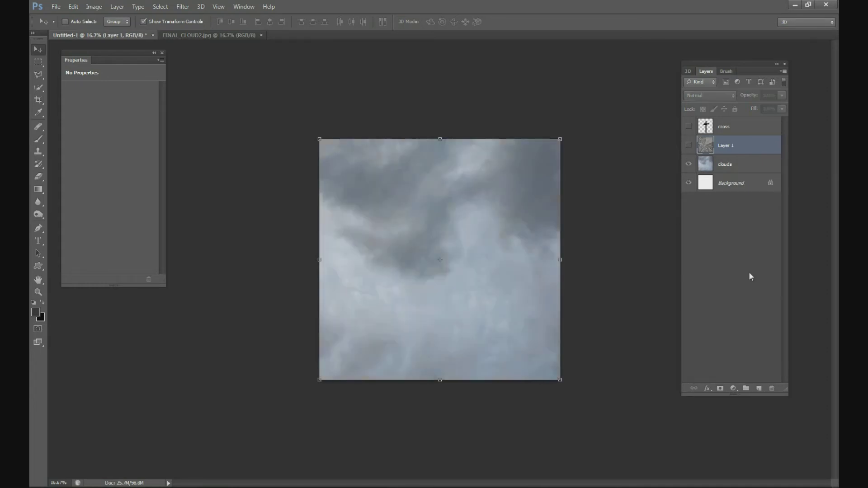
left_click(760, 388)
left_click(43, 189)
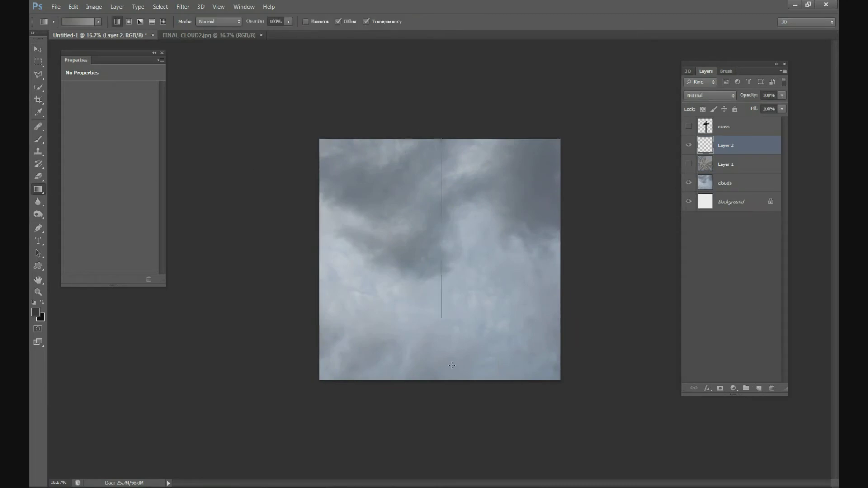
left_click_drag(448, 381, 448, 381)
Apply the Wave filter to Layer 2 with a shorter wavelength and lower amplitude to create narrower vertical stripes
left_click(182, 6)
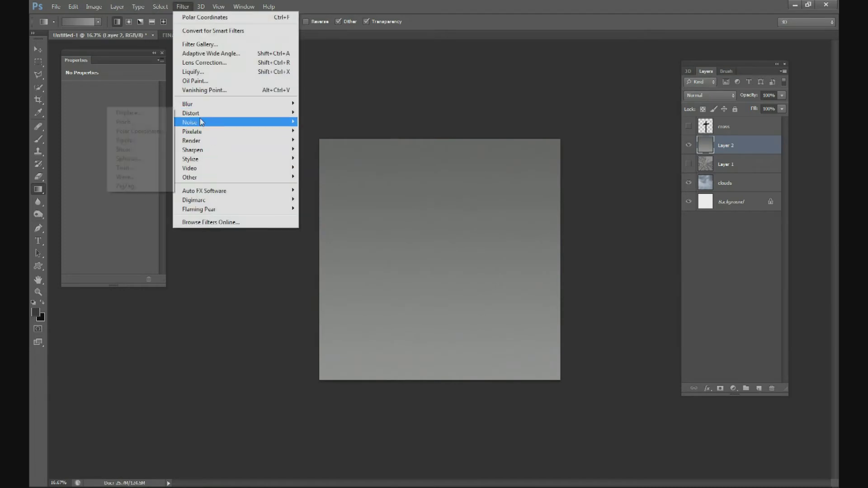
mouse_move(201, 114)
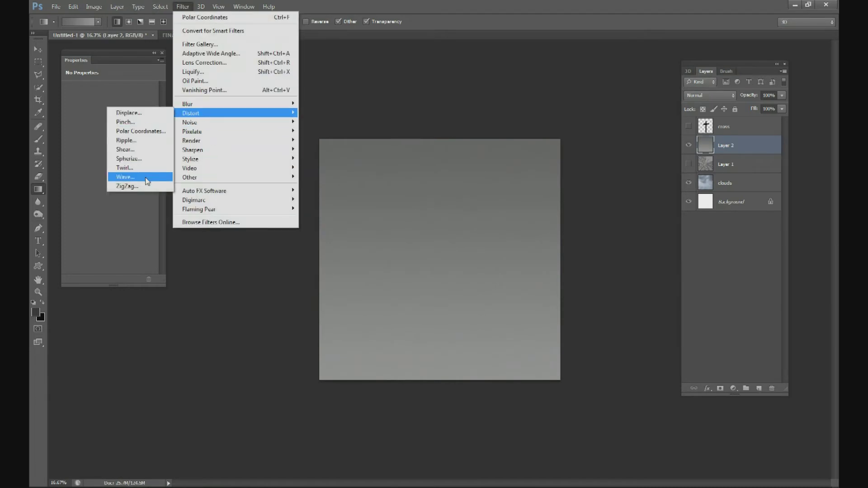
left_click(146, 181)
left_click_drag(108, 169, 98, 172)
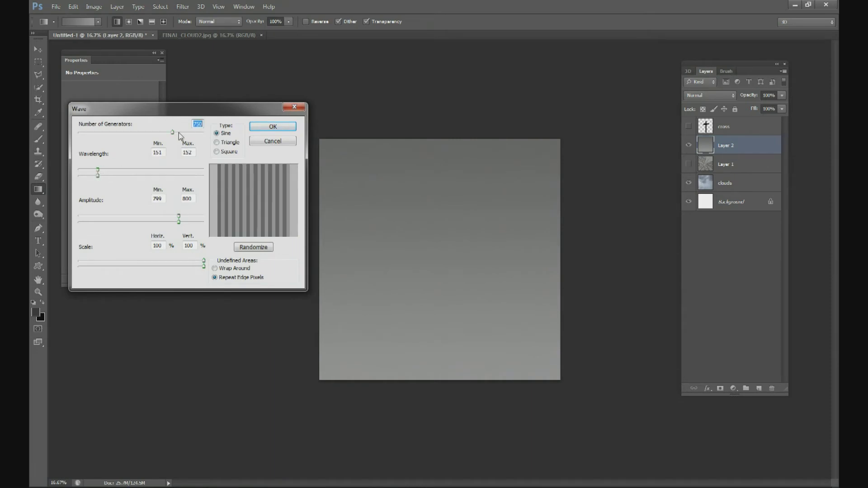
left_click_drag(163, 134, 175, 134)
left_click(173, 221)
left_click_drag(177, 222, 152, 216)
left_click_drag(99, 171, 93, 170)
left_click(291, 125)
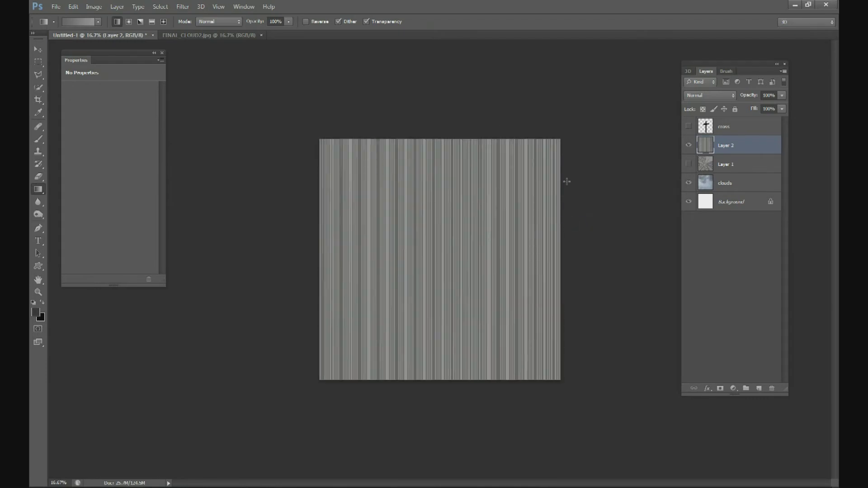
Apply the Polar Coordinates filter to Layer 2 to turn its vertical stripes into rays from the center
left_click(201, 7)
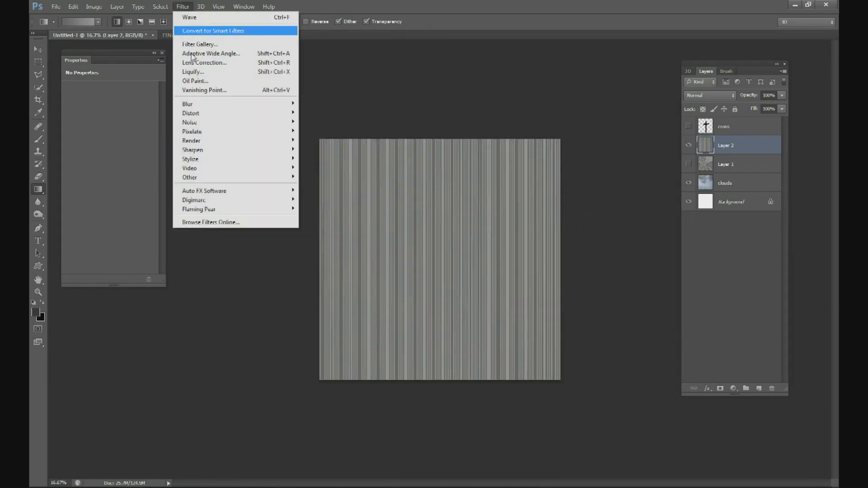
mouse_move(200, 113)
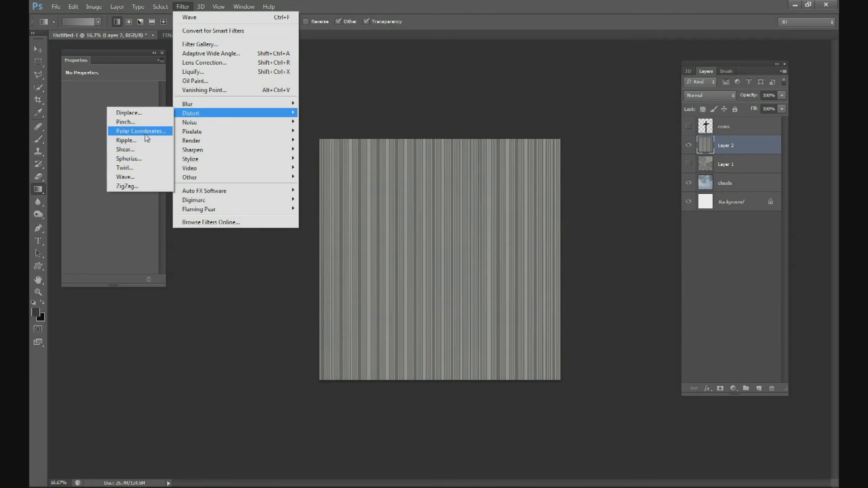
left_click(146, 134)
left_click(496, 121)
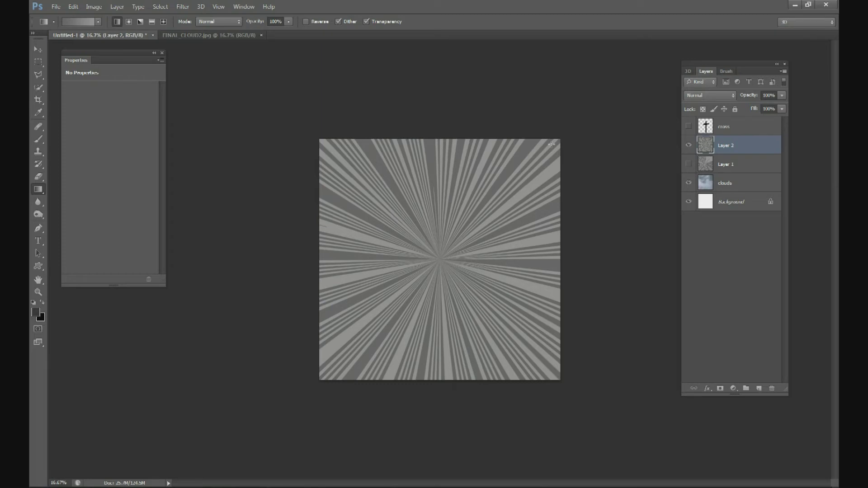
Compare the ray patterns of Layer 1 and Layer 2, leaving Layer 2 hidden and showing Layer 1 with the cross
left_click(688, 144)
left_click(688, 164)
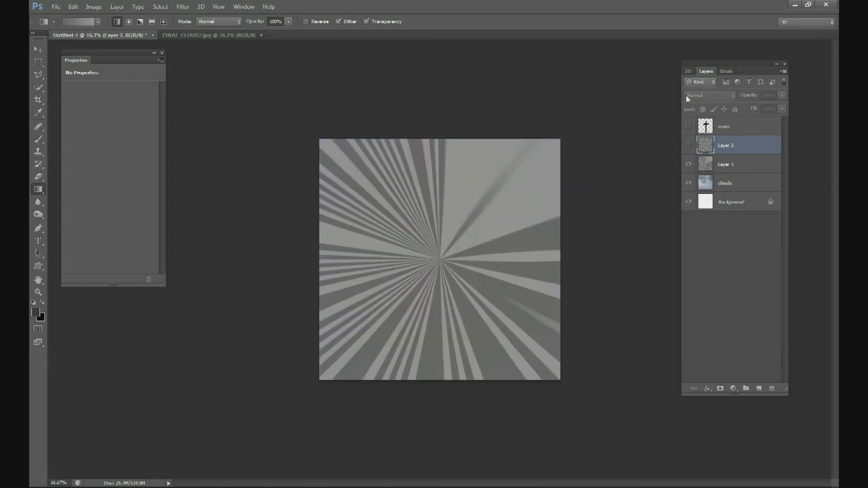
left_click(689, 150)
left_click(689, 164)
left_click(688, 150)
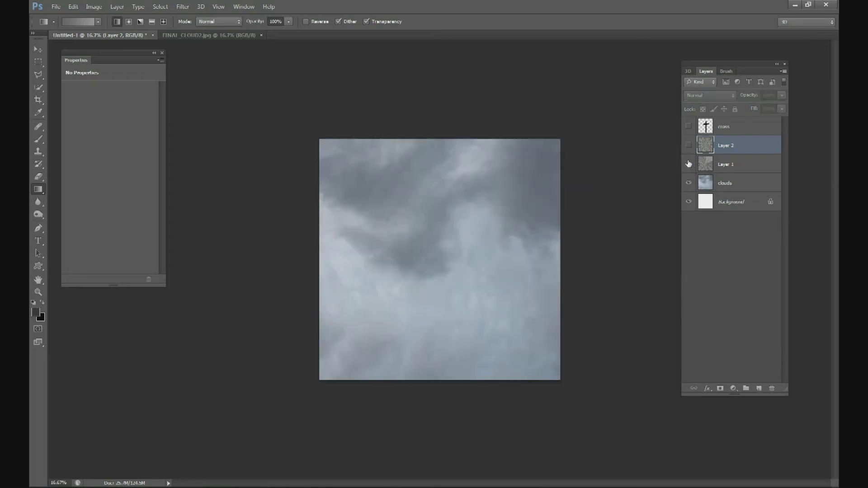
left_click(688, 145)
left_click(688, 163)
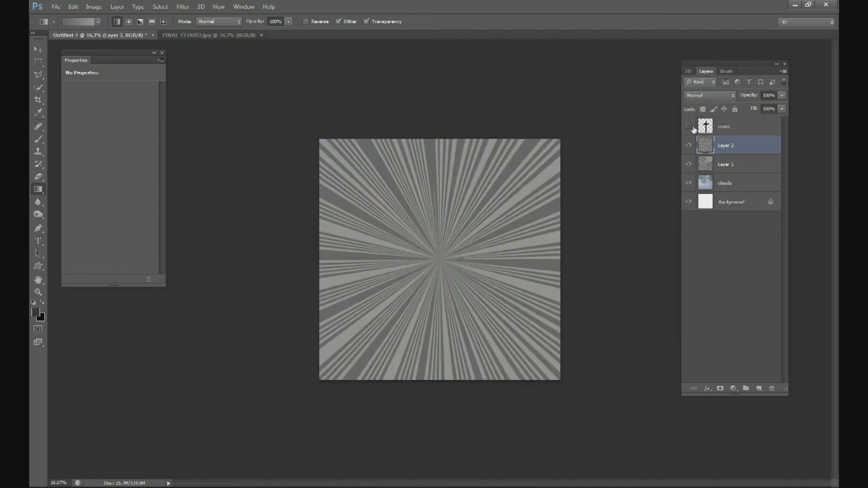
left_click(688, 146)
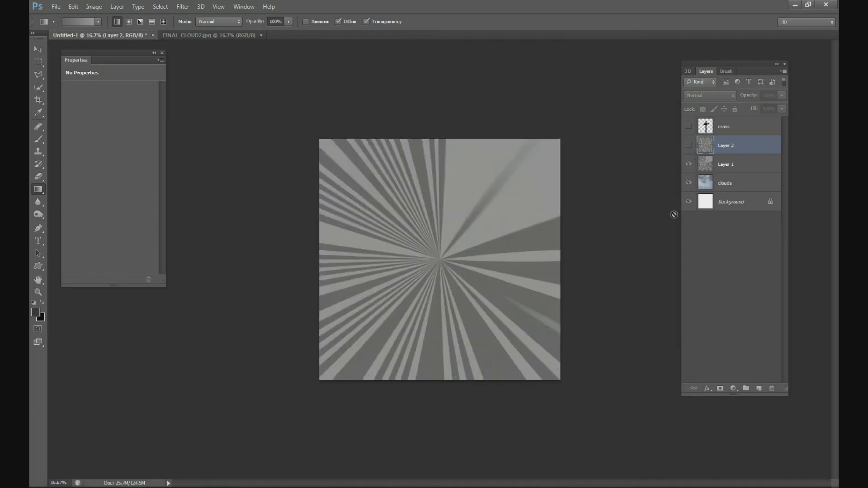
left_click(688, 126)
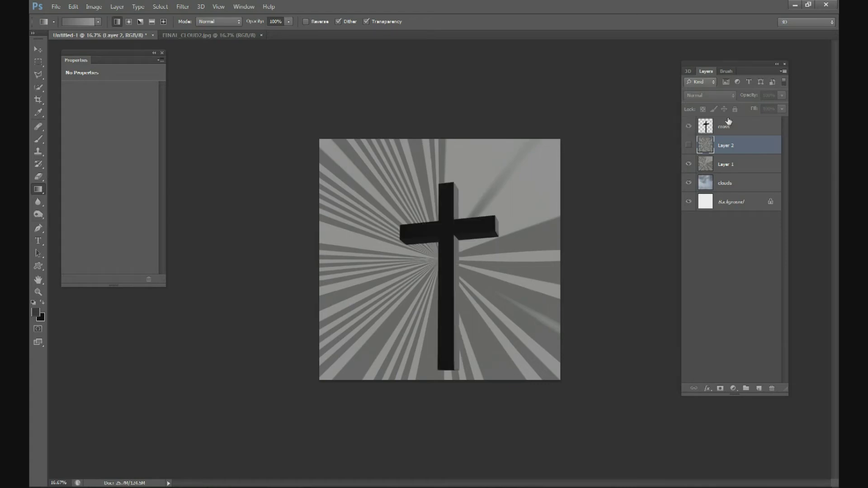
Try deleting the hidden Layer 2 and undo the deletion
left_click(730, 183)
left_click(724, 159)
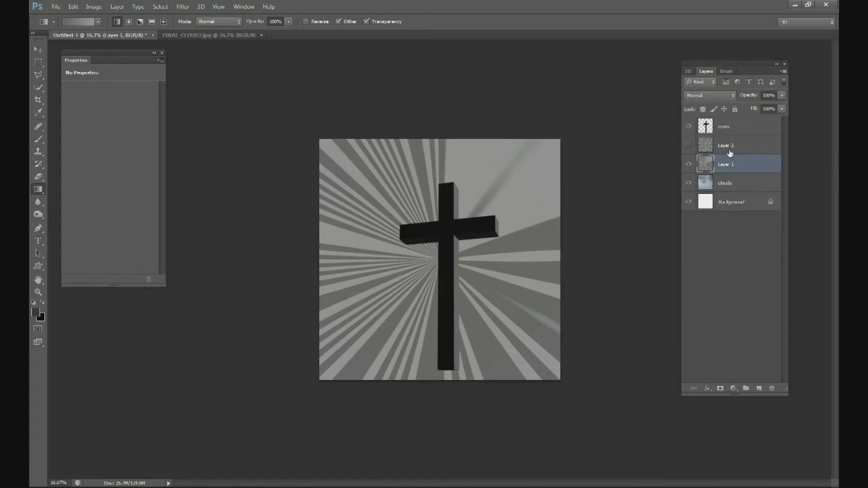
left_click(740, 142)
key("Delete")
key("ctrl+z")
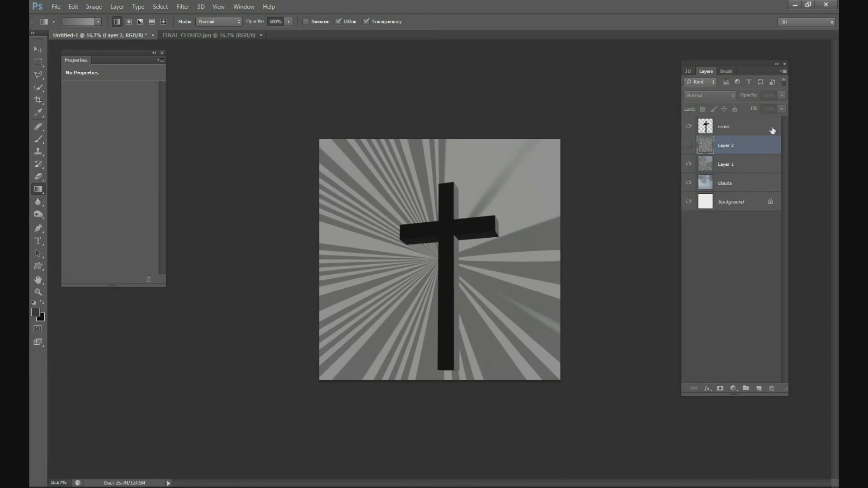
Rename Layer 1 as rays
left_click(726, 168)
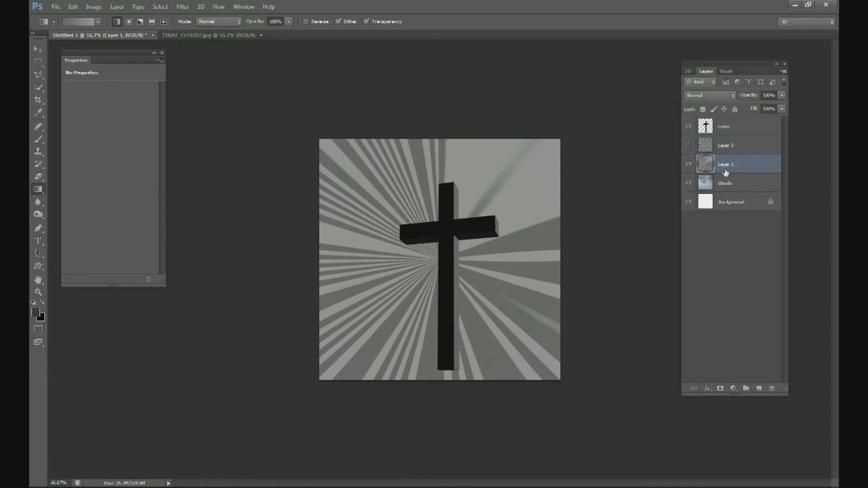
double_click(729, 164)
type("rays")
key("Return")
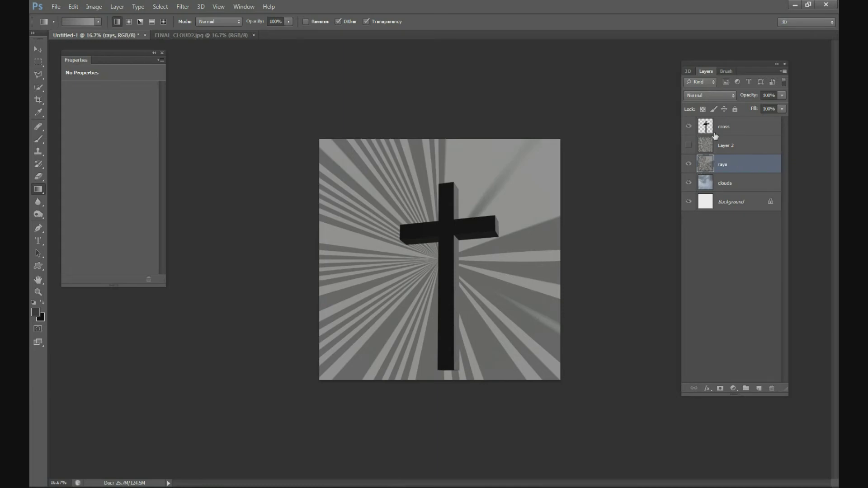
Set the rays layer's blend mode to Overlay so it blends with the clouds beneath it
left_click(721, 131)
left_click(723, 165)
left_click(724, 182)
left_click(710, 167)
left_click(706, 96)
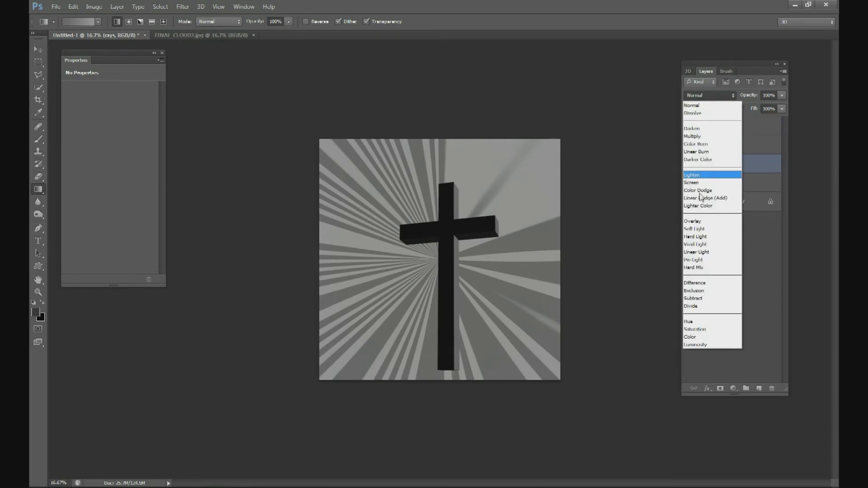
left_click(699, 223)
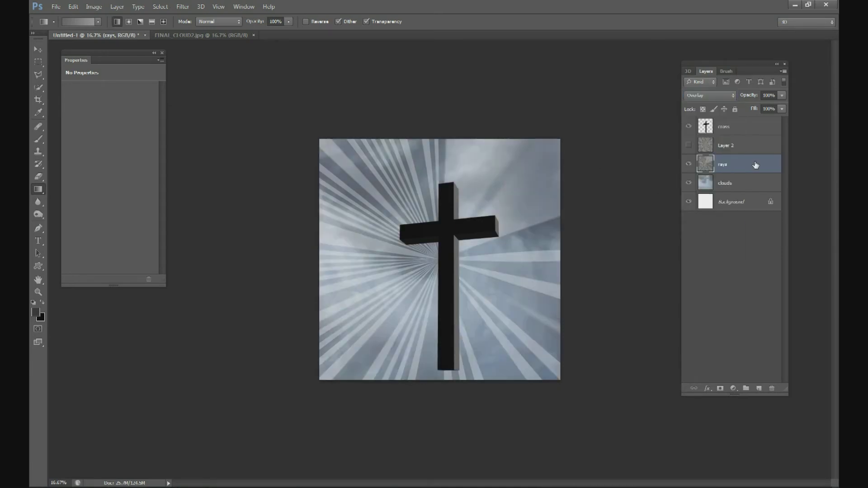
Move the rays layer up and to the right so its center sits just above the cross's right arm
key("ctrl+minus")
key("ctrl+minus")
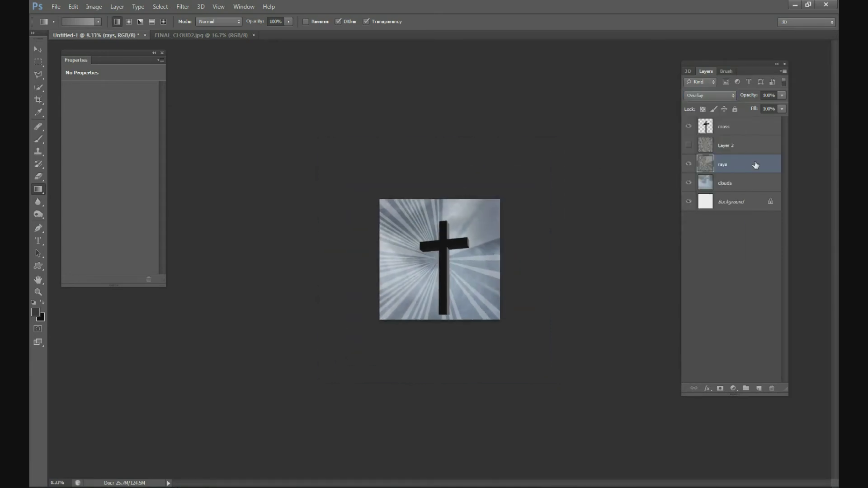
left_click(36, 50)
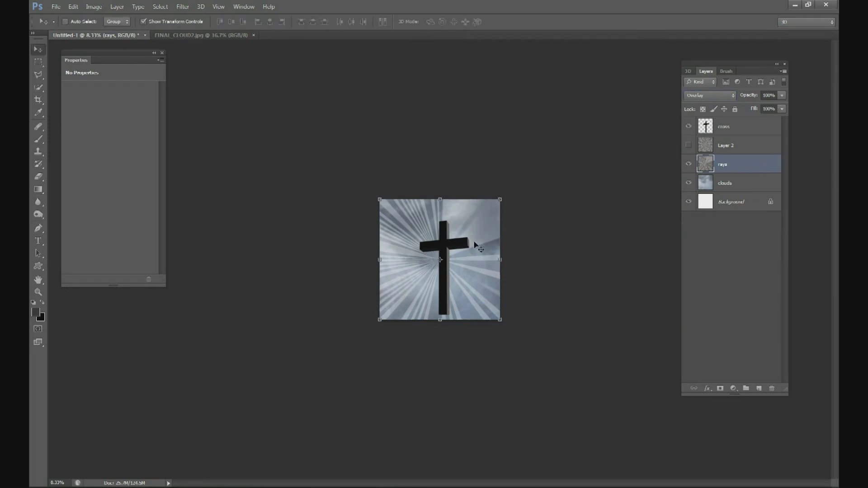
mouse_move(467, 263)
left_mouse_down()
mouse_move(474, 248)
mouse_move(462, 267)
left_mouse_up()
key("ctrl+z")
left_click_drag(487, 224, 504, 210)
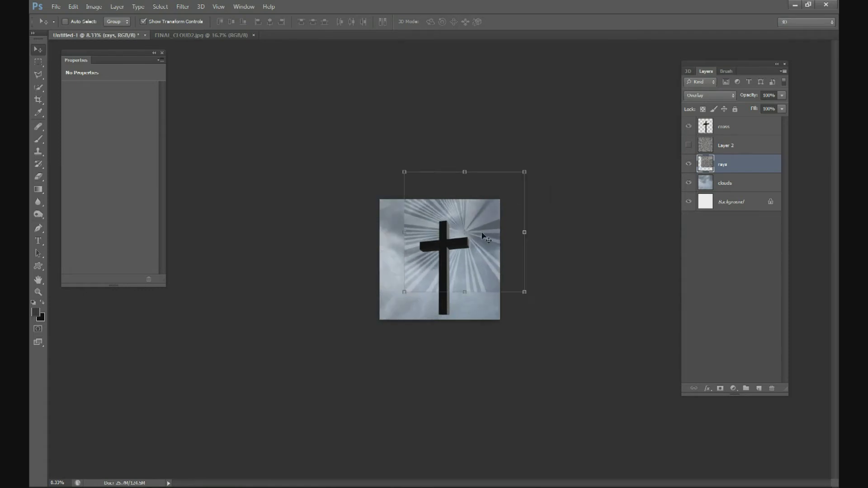
left_click_drag(475, 258, 466, 263)
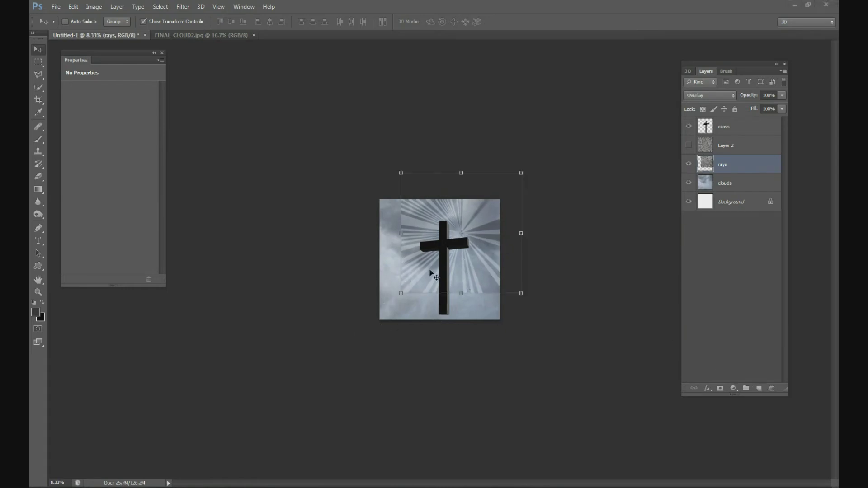
Scale the rays layer to about 159% and reposition it so the rays cover the whole canvas
left_click_drag(401, 294, 336, 374)
left_click_drag(469, 283, 507, 253)
left_click_drag(503, 257, 504, 254)
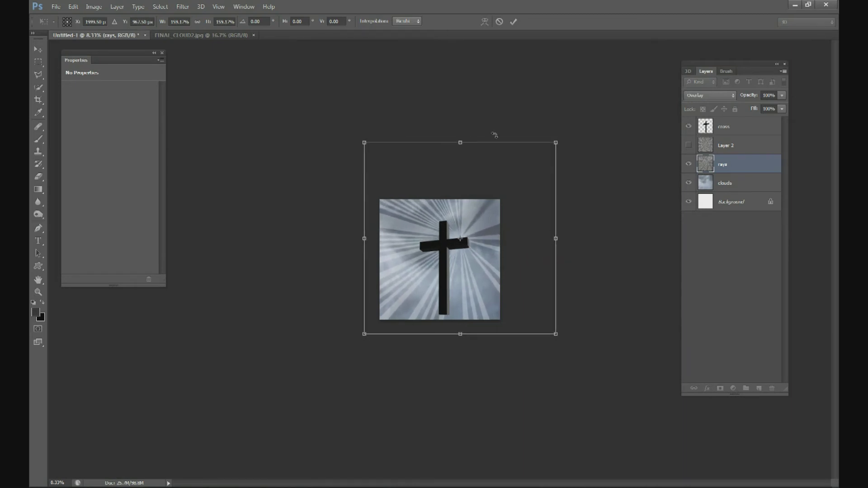
Rotate the rays layer clockwise about 10°, enlarge it to about 165%, and place its center at the end of the cross's right arm
left_click_drag(562, 134, 563, 168)
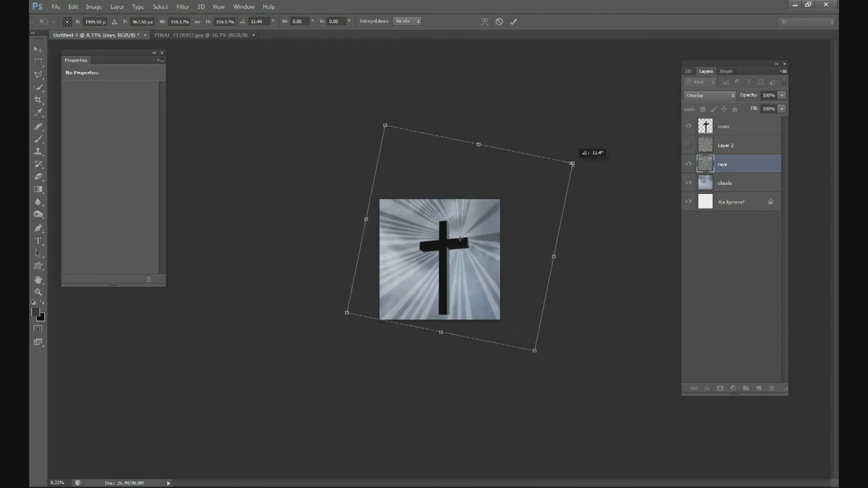
left_click_drag(506, 215, 501, 217)
left_click_drag(542, 141, 555, 153)
left_click_drag(503, 224, 509, 230)
left_click_drag(581, 187, 591, 182)
left_click_drag(558, 211, 552, 213)
left_click_drag(548, 149, 531, 136)
left_click_drag(524, 208, 525, 201)
key("Up")
key("Up")
key("Up")
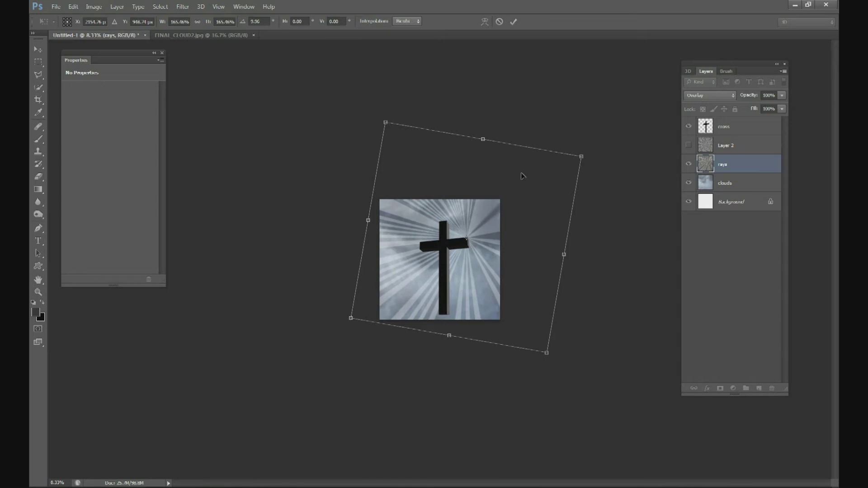
left_click(513, 21)
Move the cross layer up and to the right so its intersection lies over the center of the rays
key("ctrl+plus")
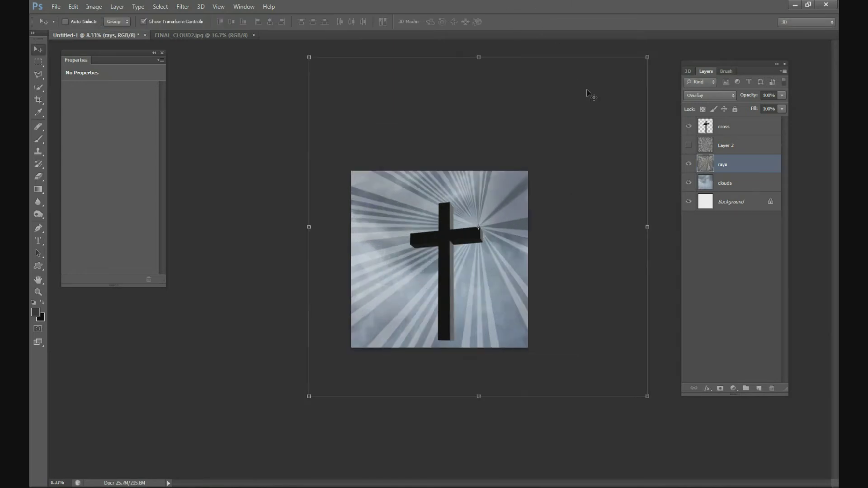
left_click(732, 129)
left_click_drag(467, 237, 498, 216)
key("shift+Down")
key("shift+Down")
key("shift+Down")
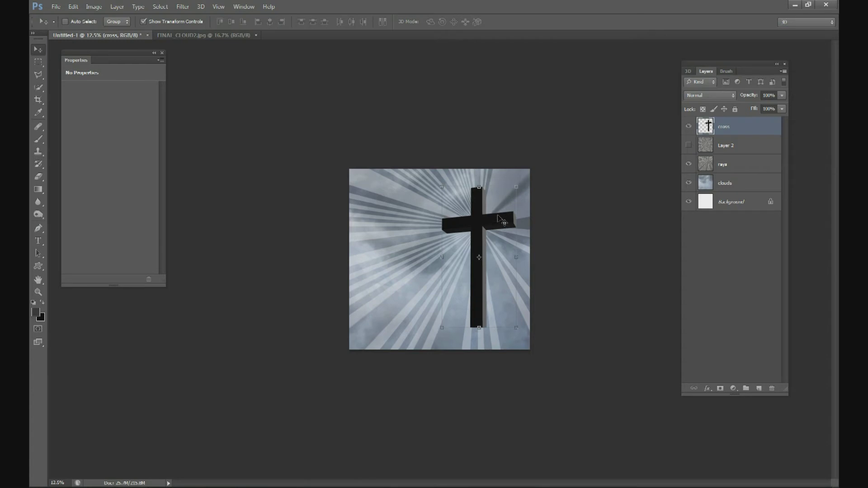
Shift the rays slightly left and move the cross down in front of their center
left_click(727, 160)
left_click_drag(508, 241, 482, 235)
left_click(728, 128)
left_click_drag(492, 291, 494, 302)
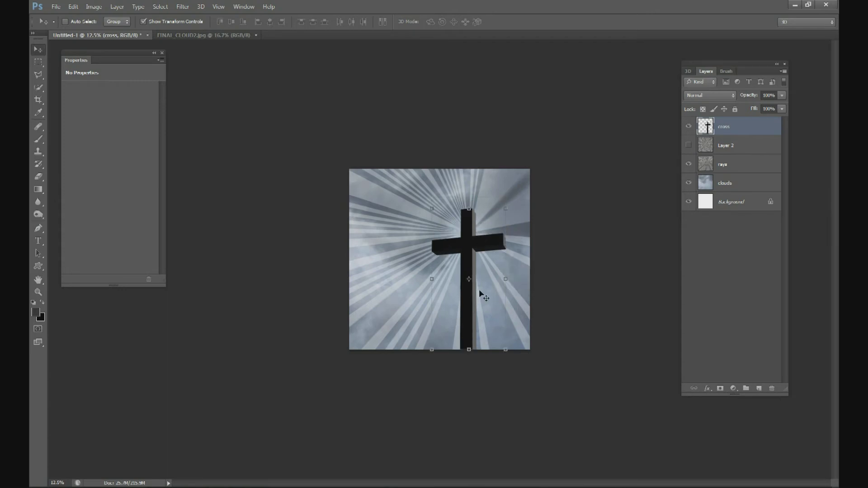
left_click_drag(484, 263, 484, 270)
Scale the cross to about 125% and align the center of the rays with the cross's intersection
left_click_drag(505, 216, 514, 183)
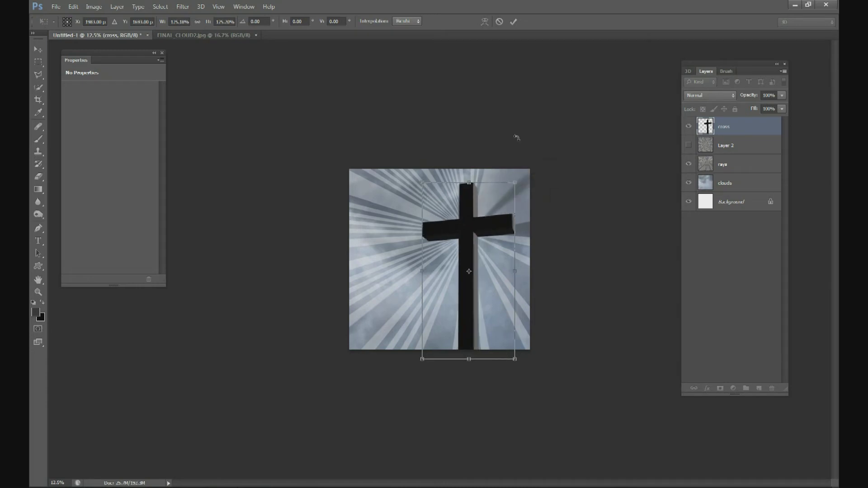
left_click(514, 22)
key("shift+alt+o")
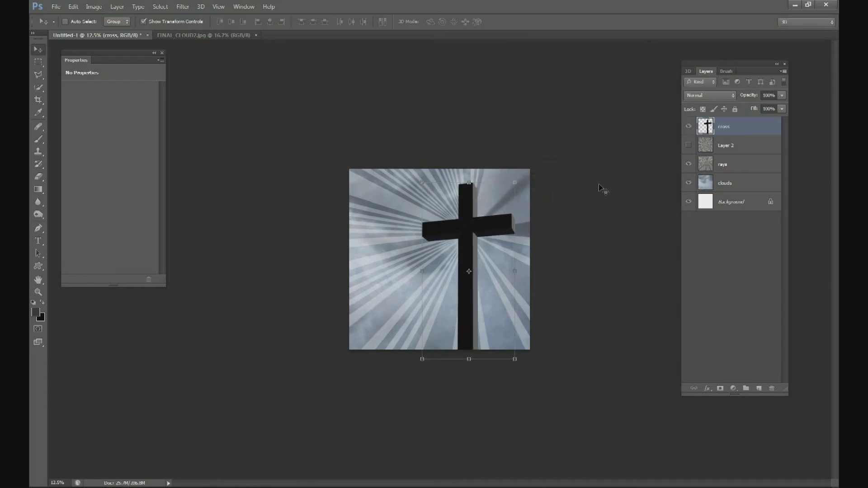
left_click(741, 159)
left_click_drag(496, 229, 497, 229)
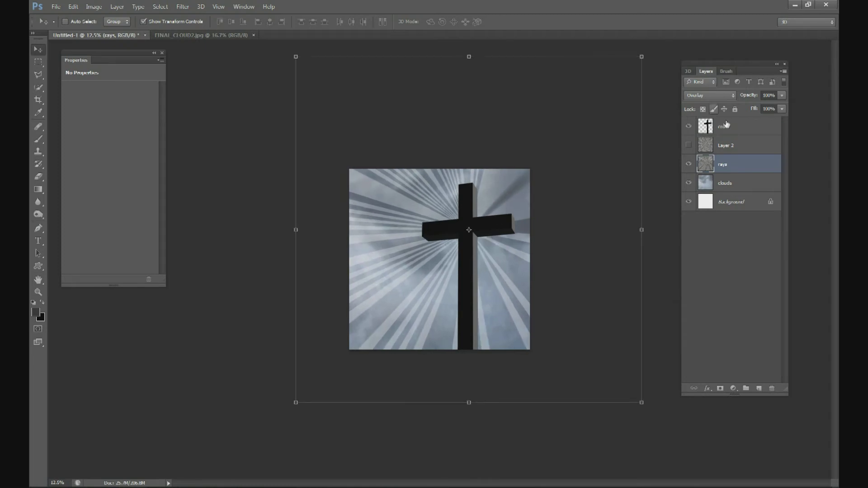
Add a new layer directly above Layer 2 and name it sun
left_click(733, 146)
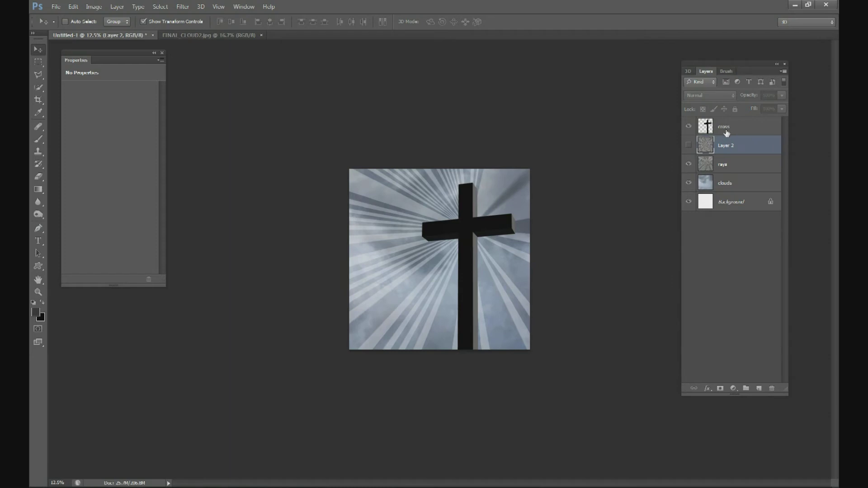
left_click(759, 388)
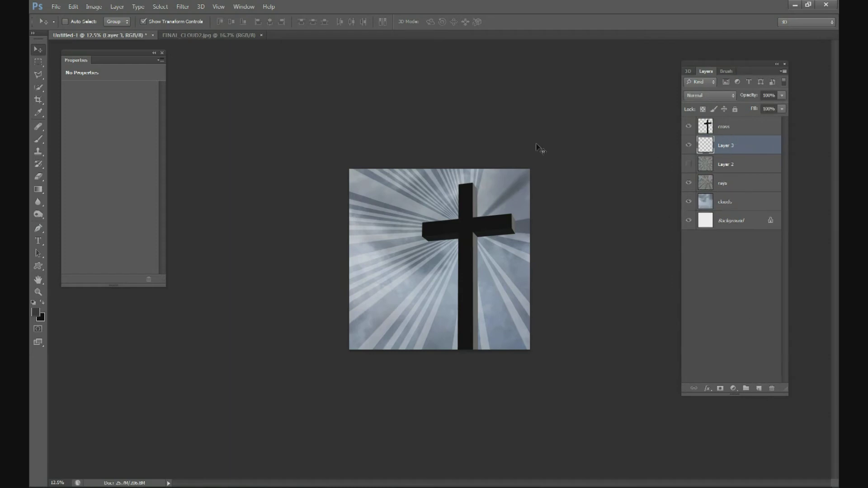
double_click(724, 145)
key("Return")
Set up a radial foreground-to-transparent gradient with white (ffffff) as the foreground color
left_click(38, 190)
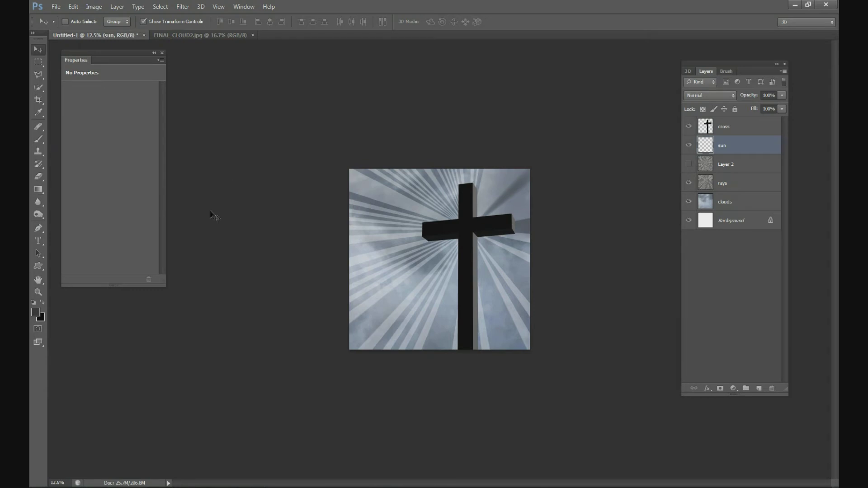
left_click(39, 192)
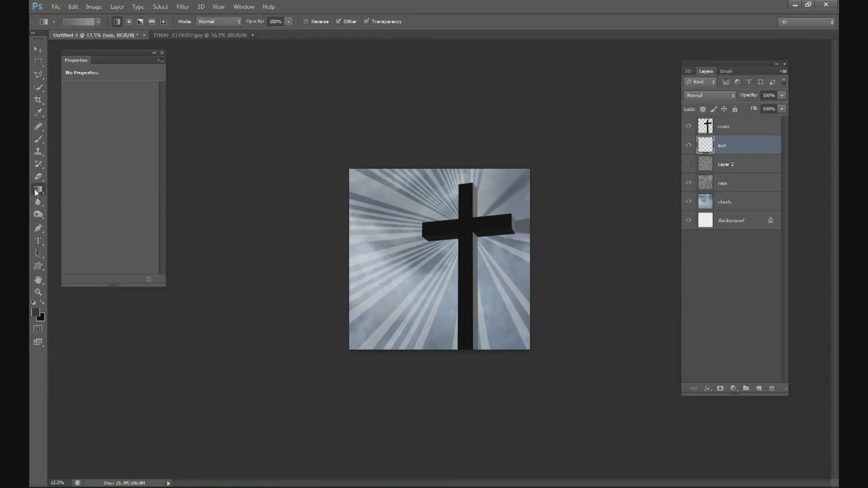
left_click(70, 191)
left_click(98, 22)
left_click(64, 42)
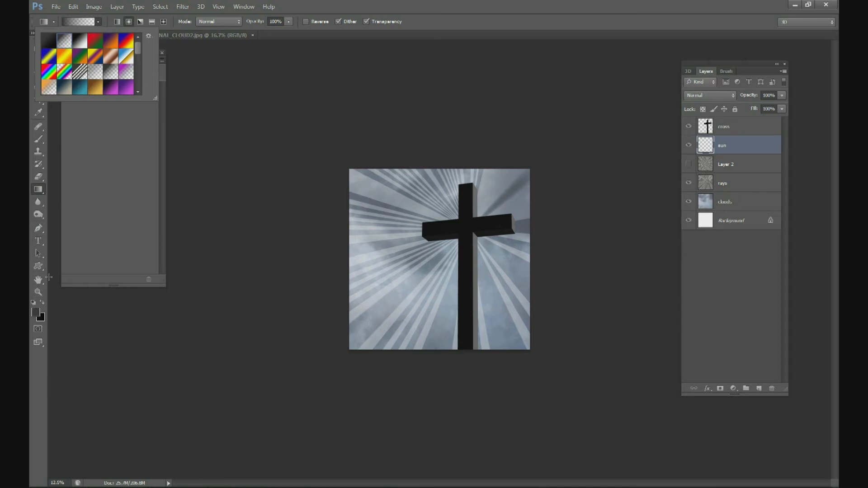
left_click(36, 315)
left_click(66, 333)
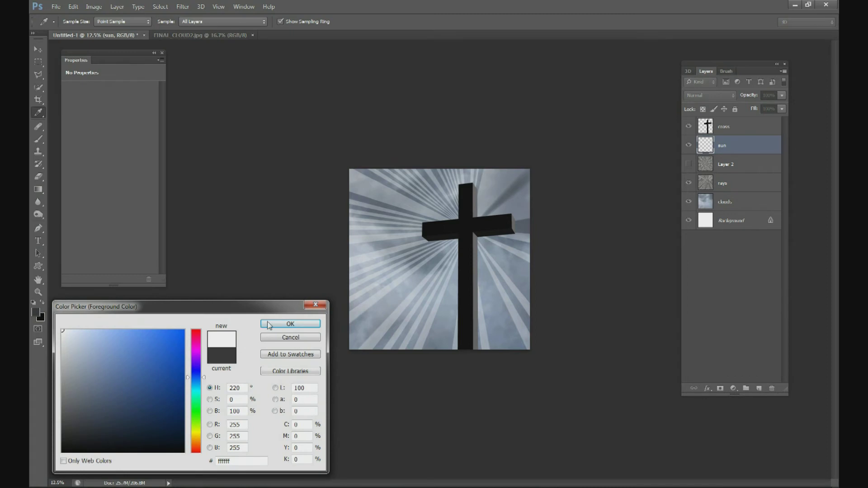
left_click(282, 326)
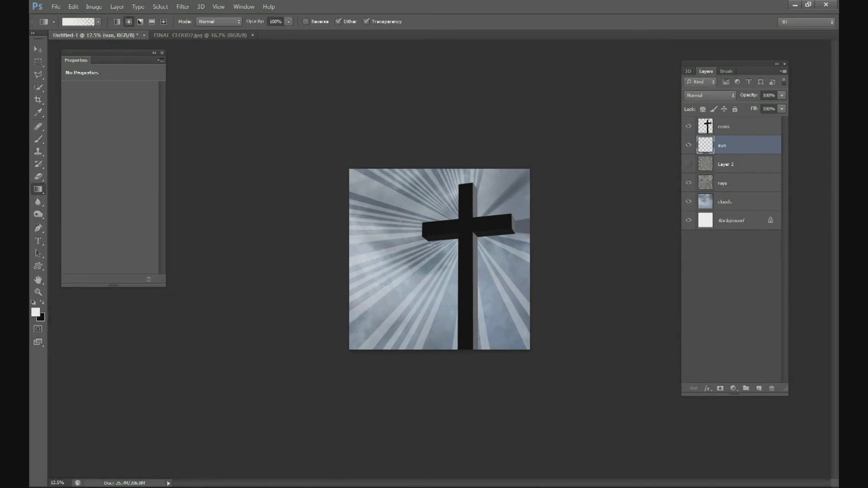
Try white radial gradients starting near the cross's left arm on the sun layer, undoing each one
left_click_drag(400, 221, 469, 289)
key("ctrl+z")
key("ctrl+z")
key("ctrl+z")
left_click_drag(409, 225, 478, 311)
key("ctrl+z")
key("ctrl+z")
Draw a white radial glow outward from the cross's intersection on the sun layer and compare the image with and without it
left_click_drag(472, 224, 400, 225)
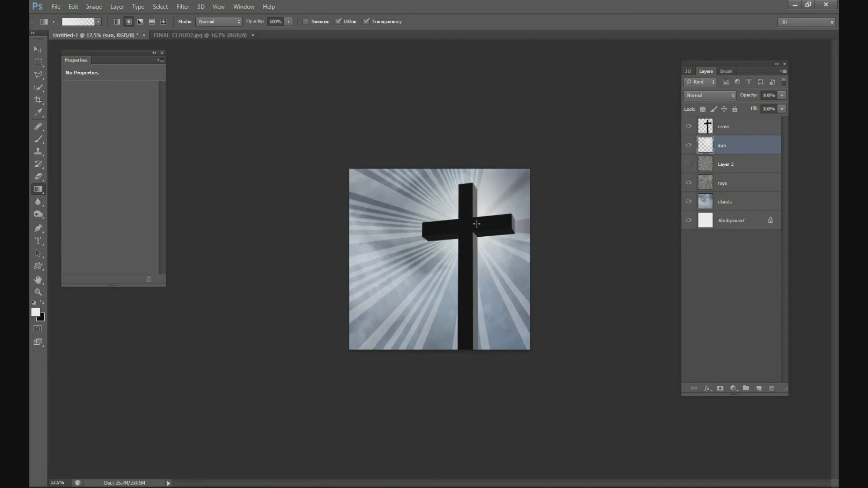
left_click(689, 145)
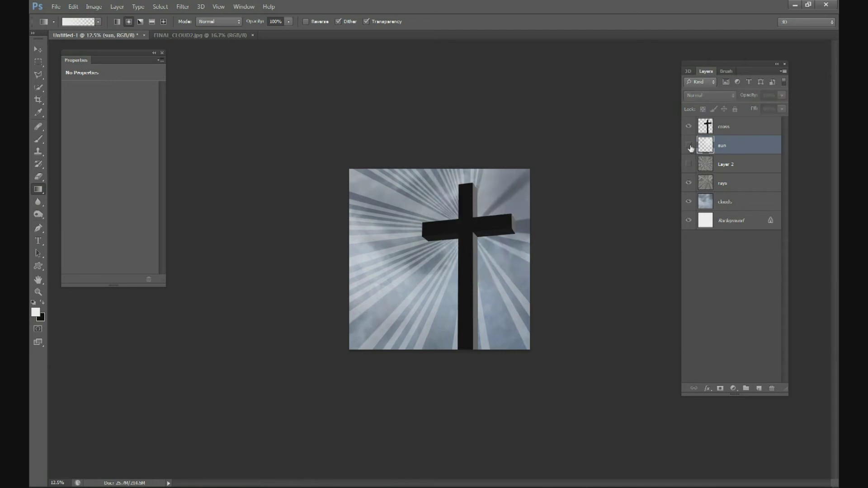
left_click(691, 146)
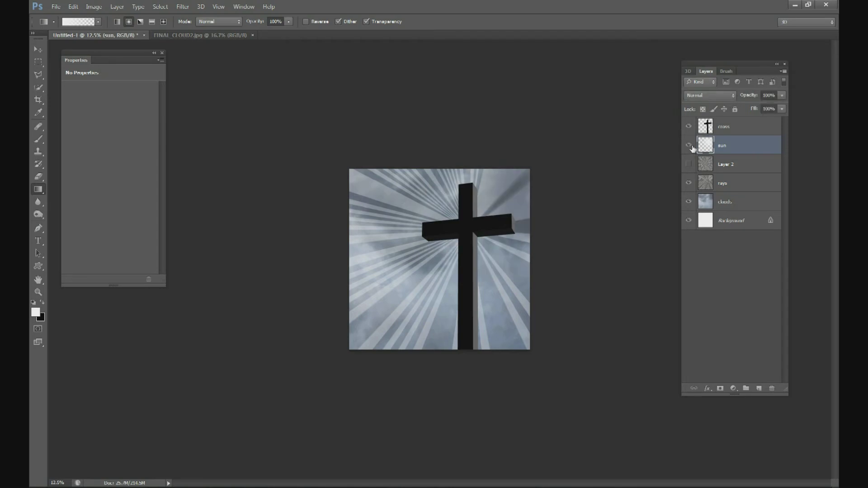
left_click(689, 146)
left_click(688, 145)
double_click(689, 146)
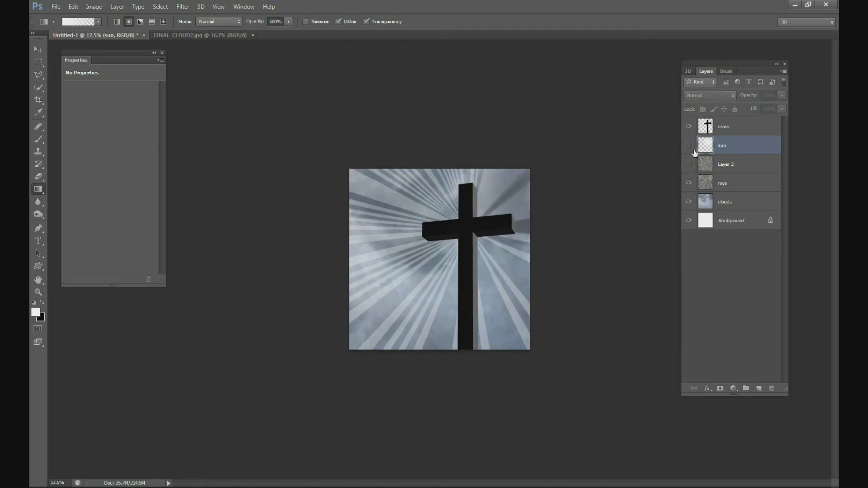
left_click(688, 145)
Add a layer named darkness above the sun layer and make black the foreground color for the radial gradient
left_click(758, 389)
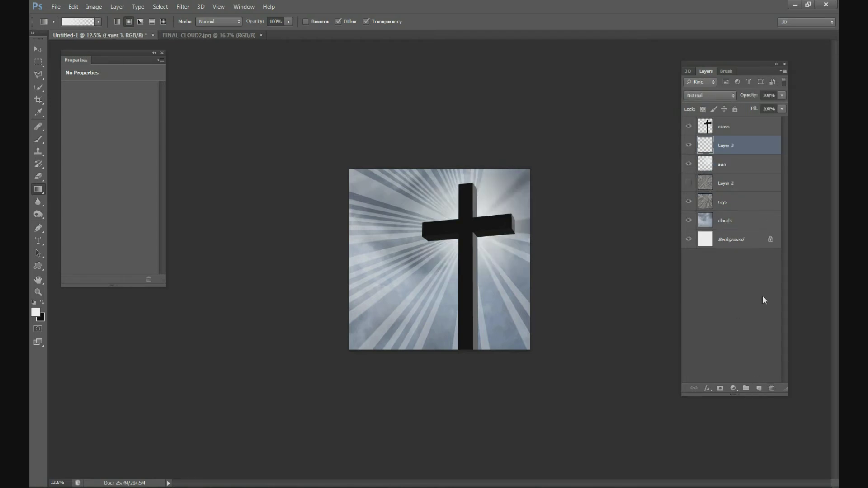
double_click(726, 146)
type("darkness")
key("Return")
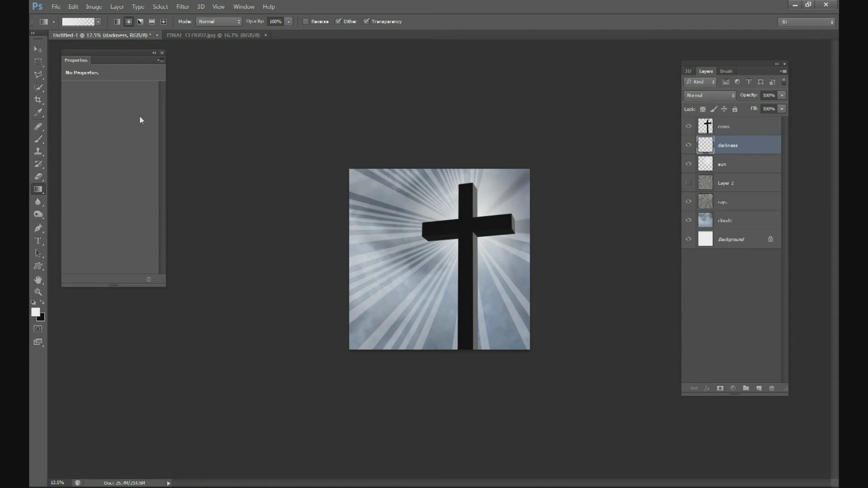
left_click(129, 22)
left_click(42, 302)
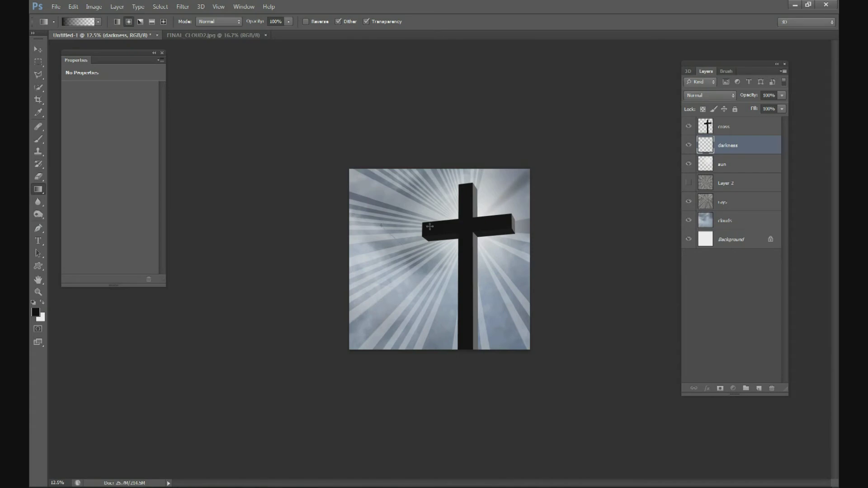
Try black-to-transparent radial gradients around the cross's left arm on the darkness layer, undoing each one
left_click_drag(381, 225, 408, 229)
key("ctrl+z")
left_click_drag(416, 250, 408, 245)
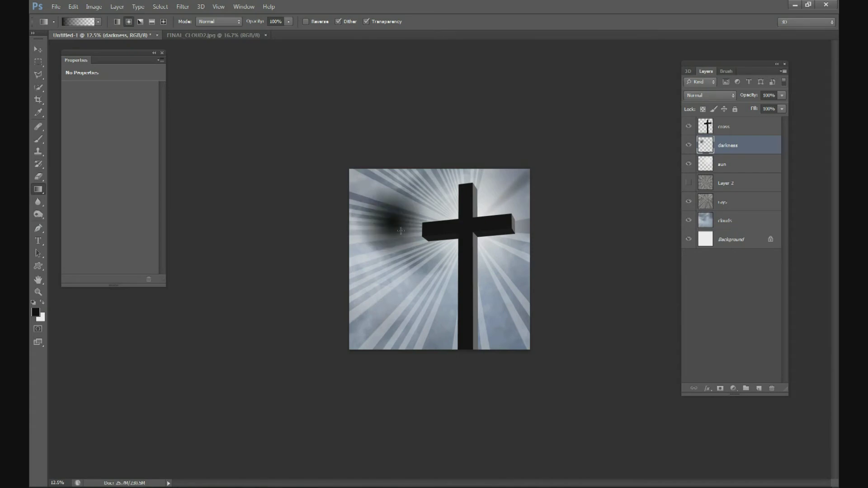
key("ctrl+z")
left_click_drag(410, 241, 405, 210)
key("ctrl+z")
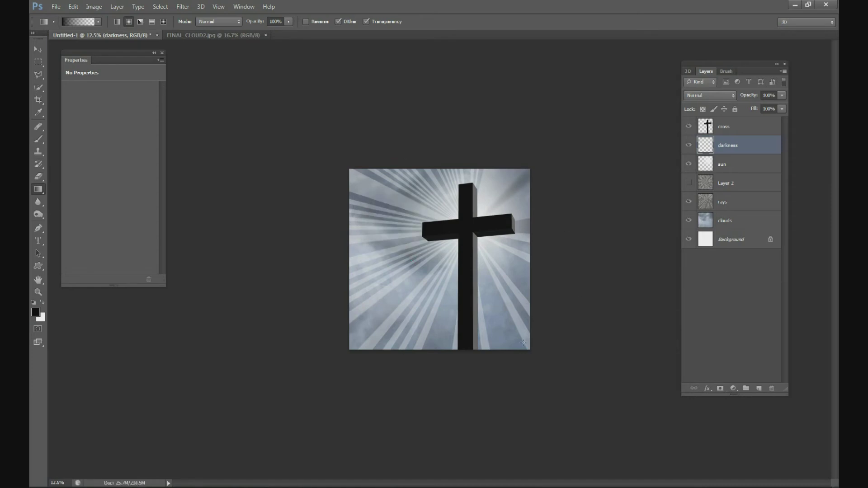
left_click_drag(462, 244, 433, 248)
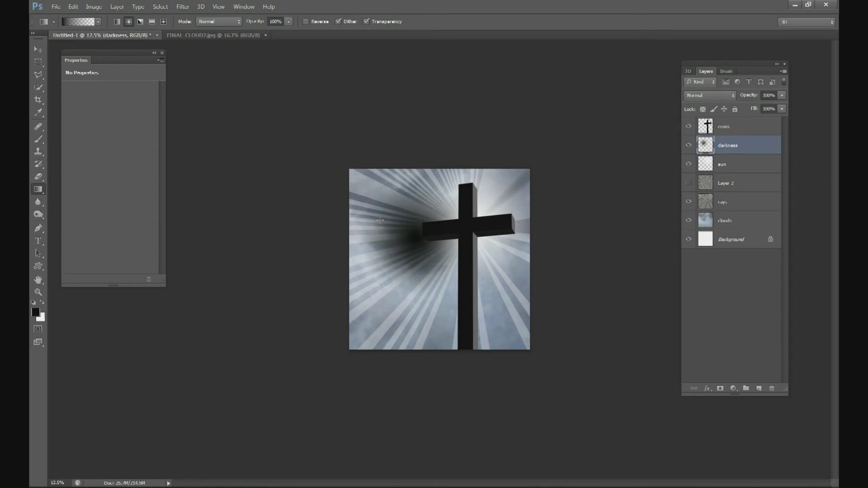
key("ctrl+z")
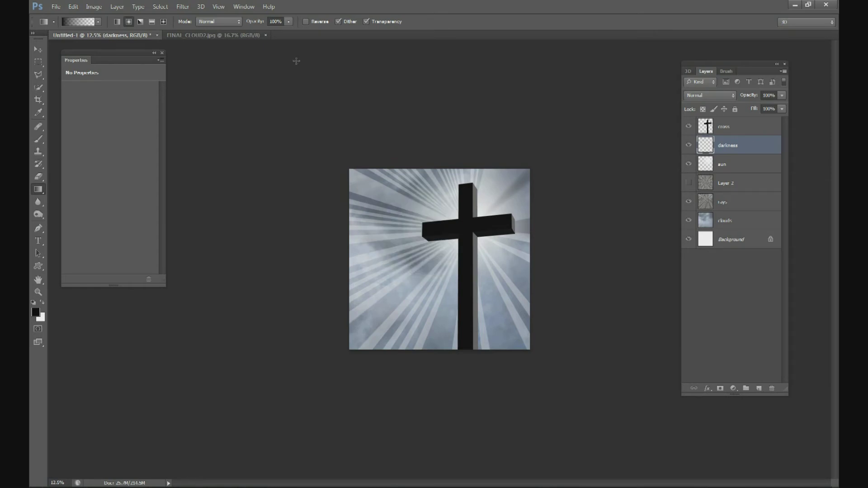
Turn on gradient reversal and try dark-edged radial gradients around the cross on the darkness layer, undoing each one
left_click(305, 22)
left_click_drag(430, 254, 445, 223)
key("ctrl+z")
key("ctrl+z")
left_click_drag(500, 254, 459, 238)
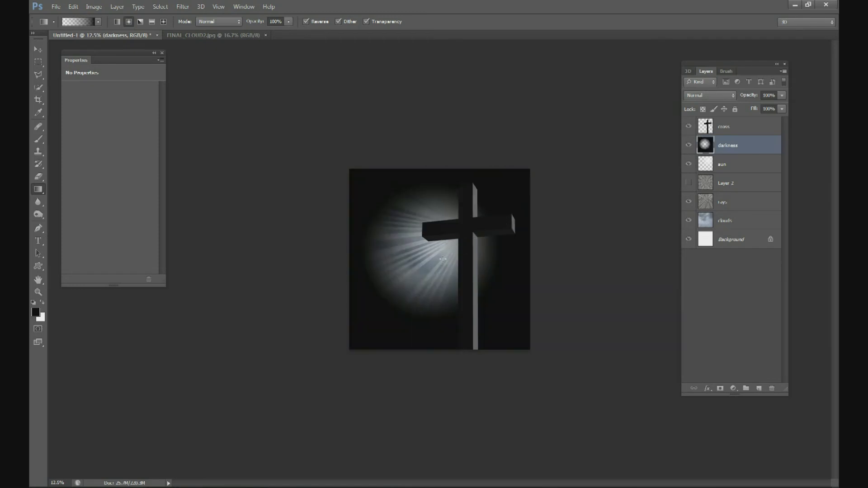
key("ctrl+z")
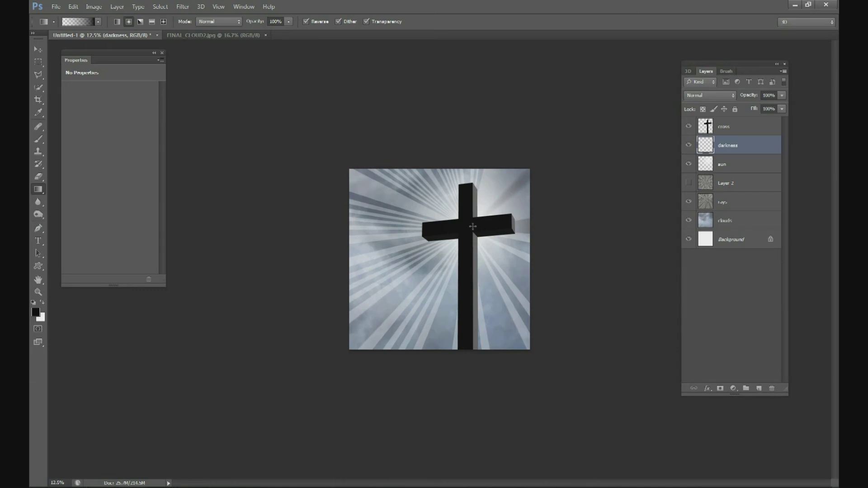
Draw a dark-edged radial gradient outward from the cross's intersection on the darkness layer, then set the layer to Multiply at about 20% opacity
left_click_drag(473, 225, 318, 224)
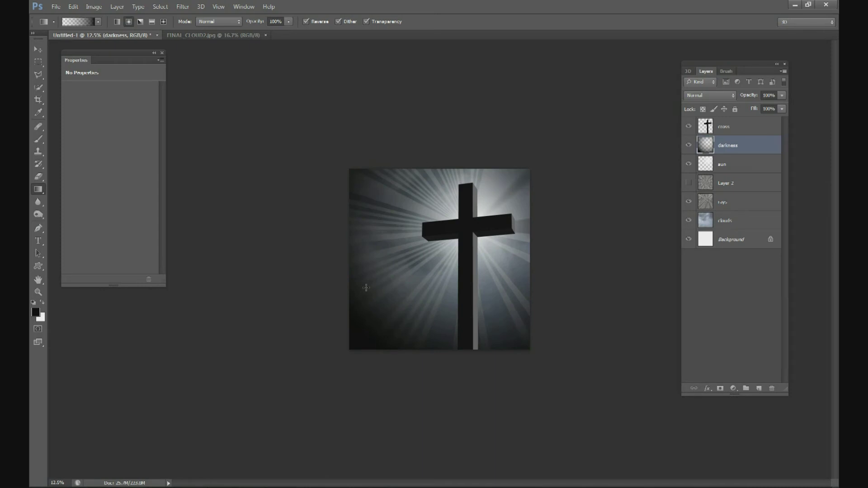
key("ctrl+plus")
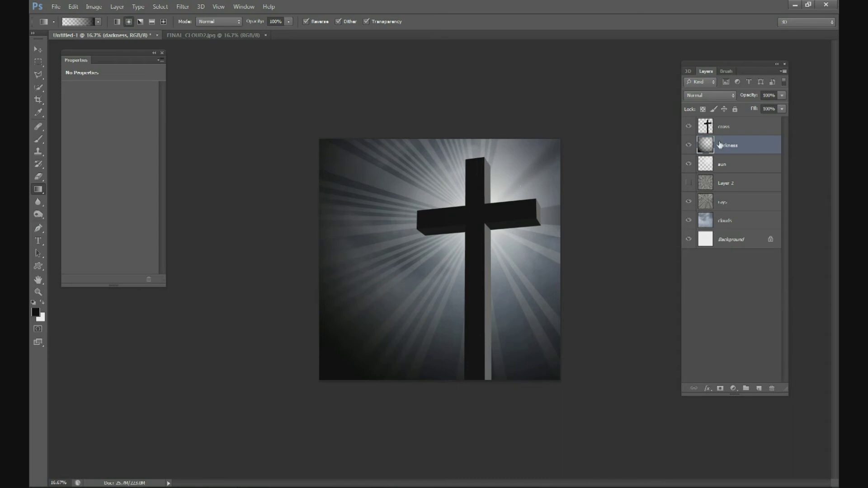
left_click(711, 96)
left_click(711, 130)
left_click(782, 95)
left_click_drag(744, 107, 740, 107)
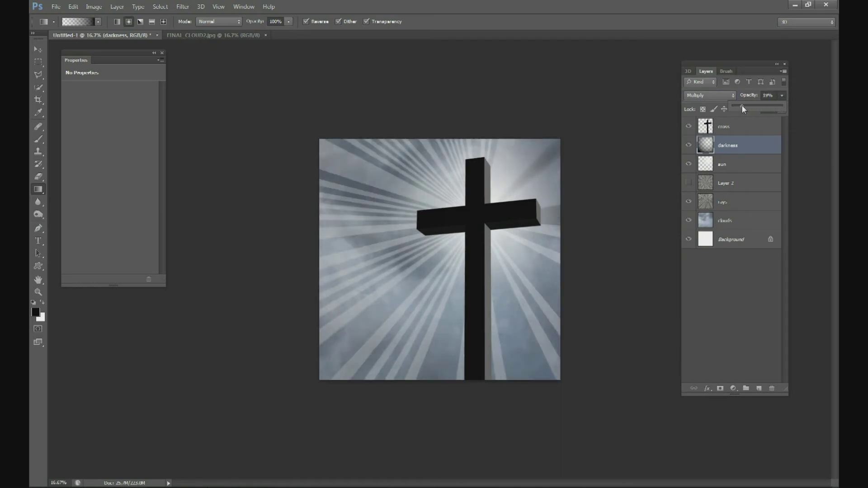
Duplicate the darkness layer within the same document, keeping the name darkness copy
left_click(724, 153)
right_click(725, 152)
left_click(738, 148)
right_click(738, 148)
left_click(661, 149)
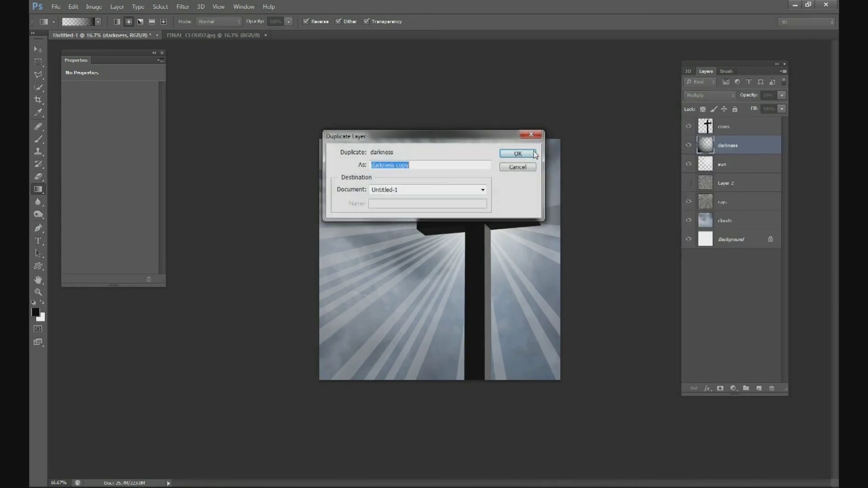
key("Return")
Set the darkness copy layer's blend mode to Overlay and its opacity to about 80%
left_click(694, 101)
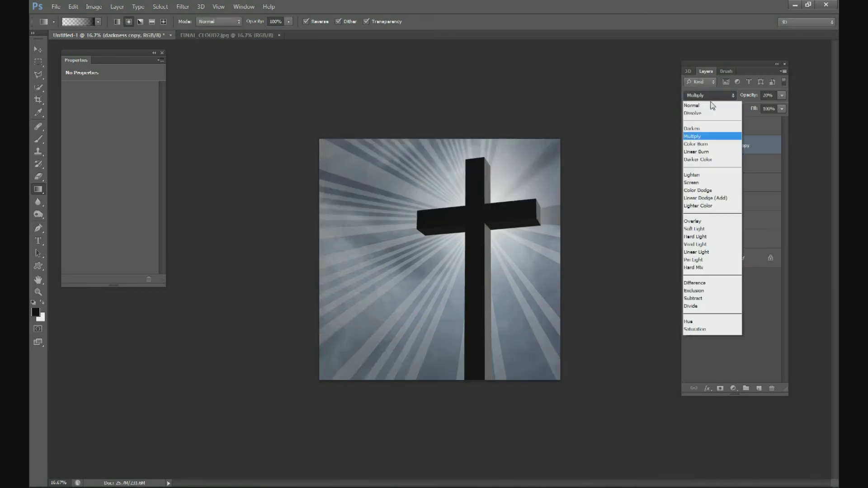
left_click(704, 216)
left_click(782, 96)
mouse_move(776, 106)
left_mouse_down()
mouse_move(798, 110)
mouse_move(777, 106)
left_mouse_up()
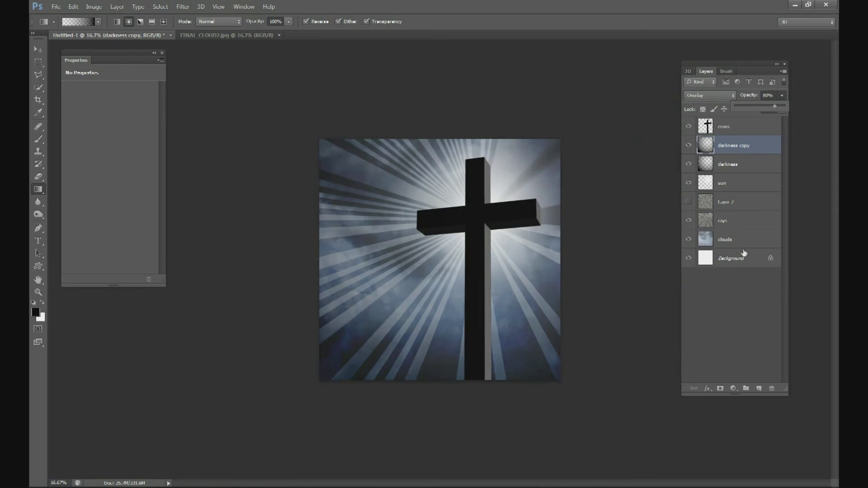
Compare the image with and without the rays layer
left_click(725, 165)
left_click(737, 147)
left_click(738, 220)
left_click(688, 220)
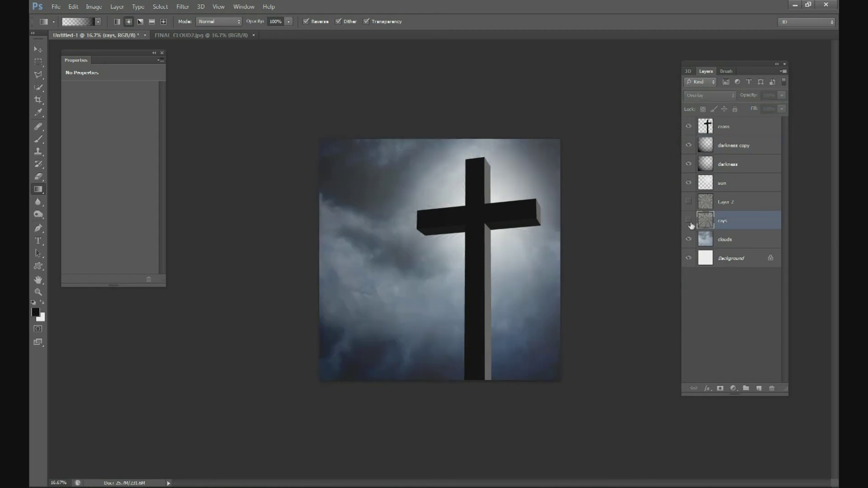
left_click(689, 221)
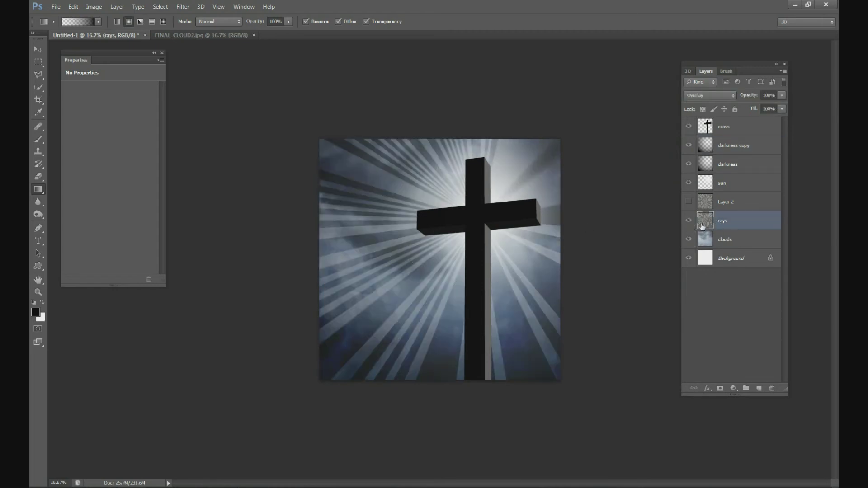
left_click(688, 220)
left_click(688, 220)
Add a Levels adjustment layer above the rays layer and clip it to the rays
left_click(732, 389)
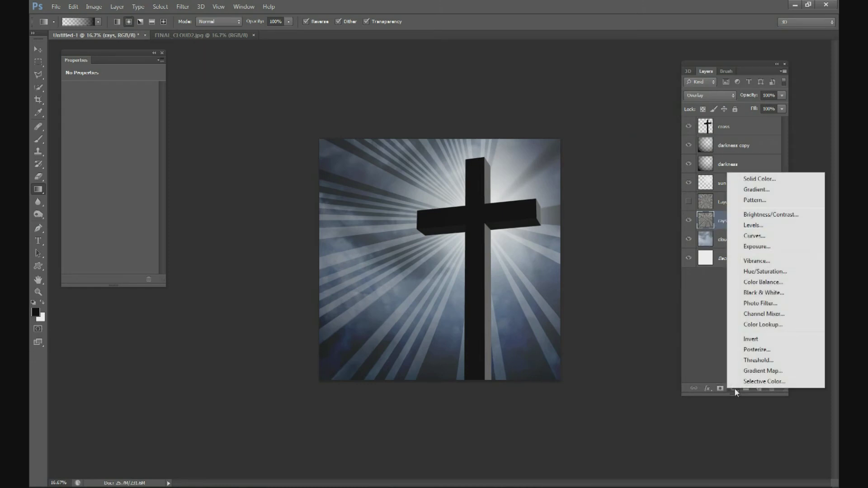
left_click(754, 225)
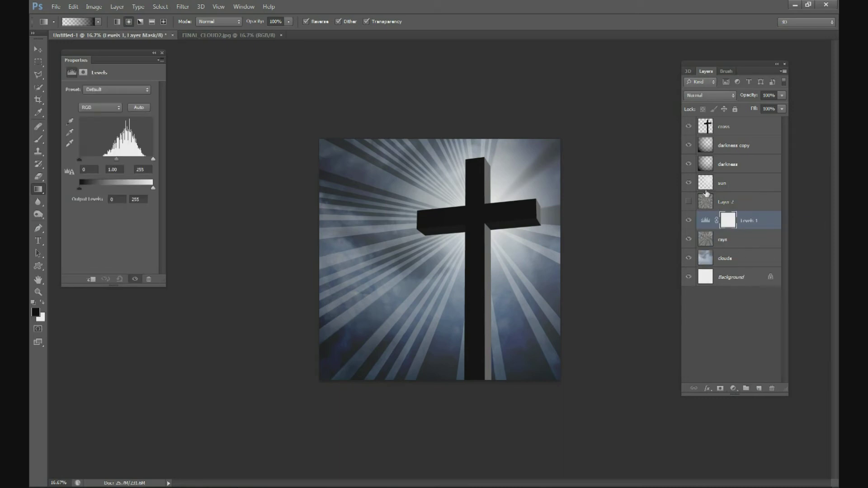
left_click(750, 225)
key("ctrl+alt+g")
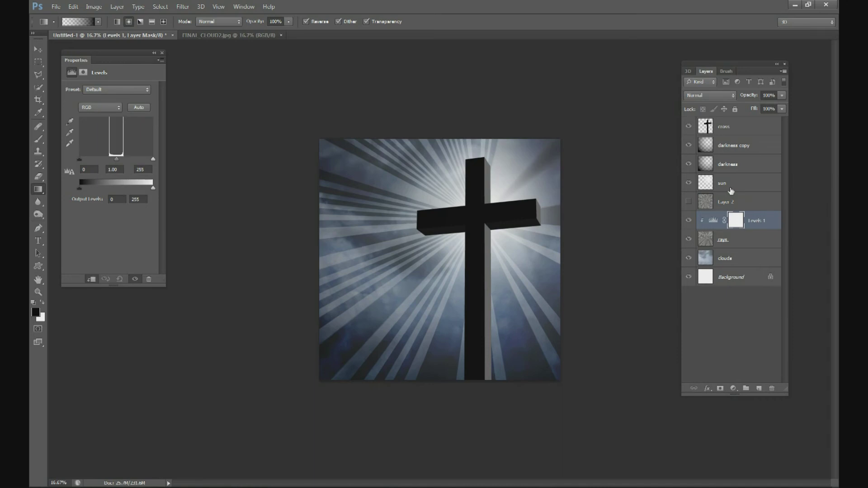
Set the output levels of the rays' Levels adjustment to 87 and 182 to soften the ray contrast
left_click(713, 220)
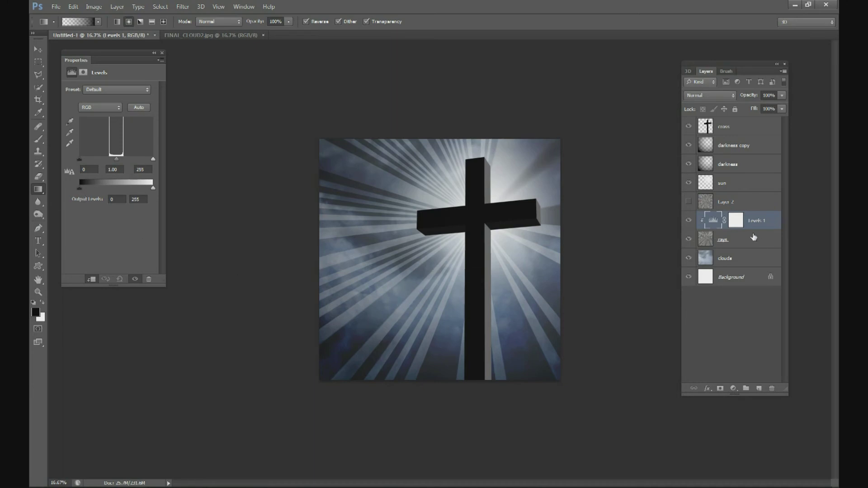
left_click_drag(81, 188, 96, 188)
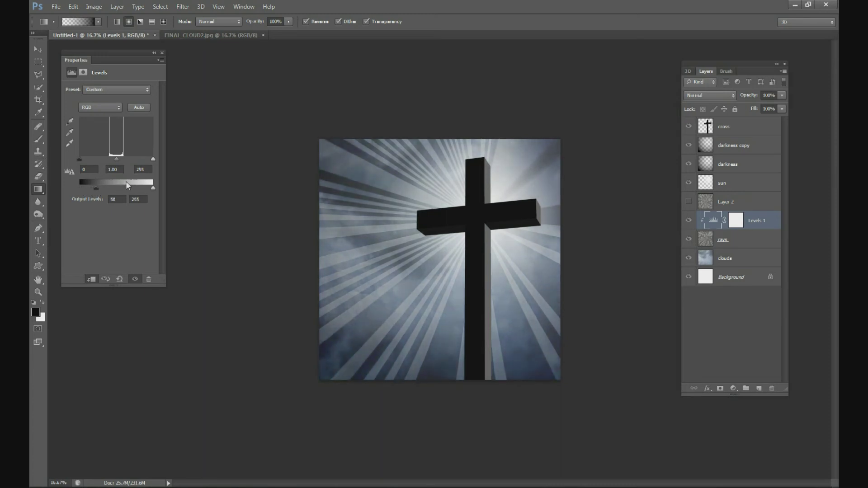
left_click_drag(153, 188, 104, 187)
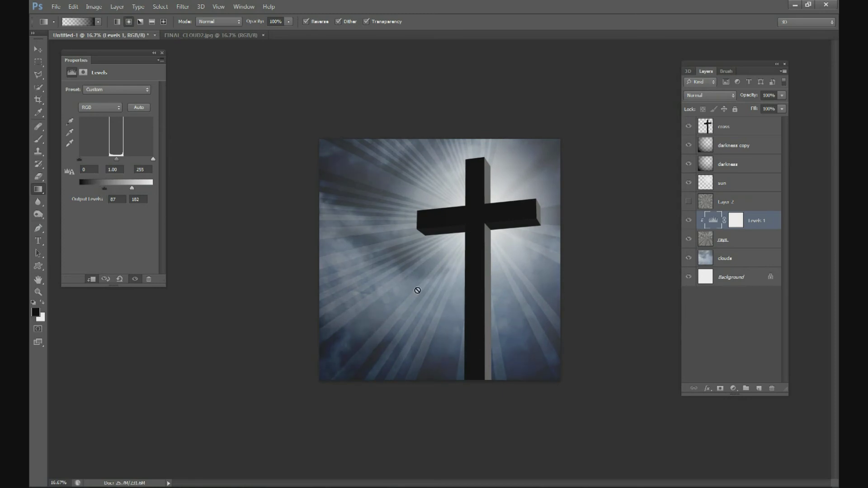
Compare the rays with and without the Levels adjustment
left_click(688, 221)
left_click(688, 221)
left_click(688, 221)
left_click(688, 221)
left_click(689, 221)
left_click(689, 221)
left_click(688, 222)
left_click(688, 222)
Add a new layer named lens flare above the cross layer
left_click(740, 128)
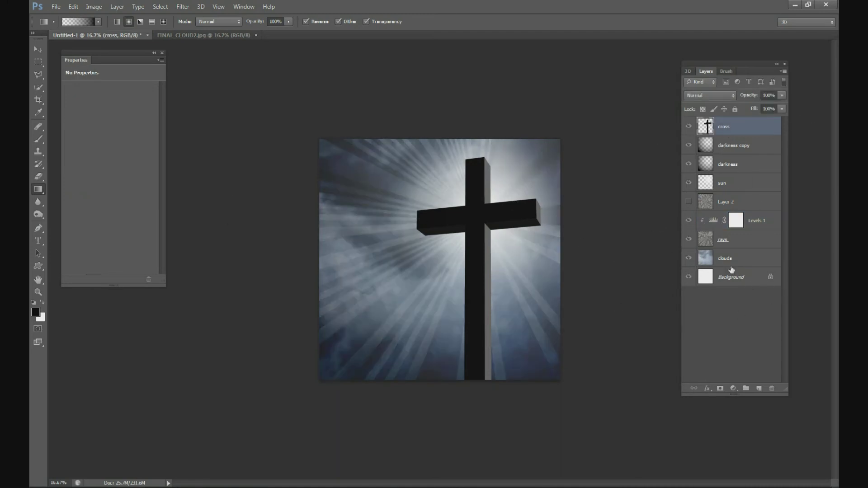
left_click(754, 388)
double_click(725, 127)
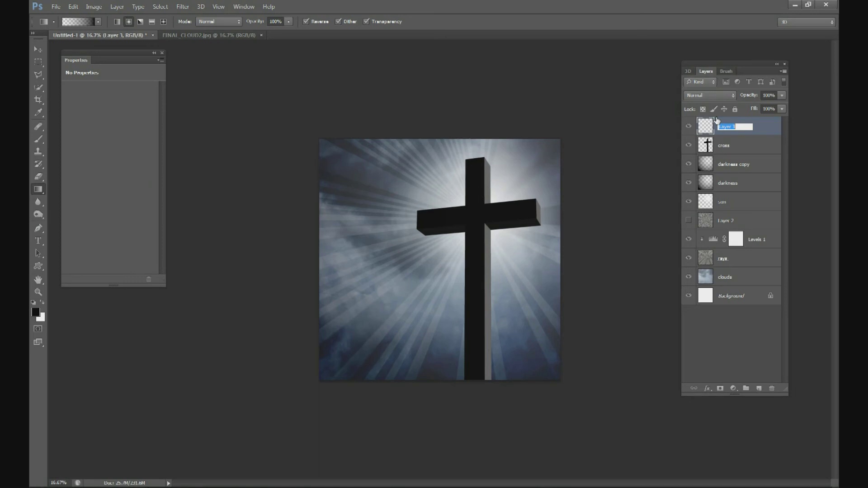
type("lens flare")
left_click(711, 127)
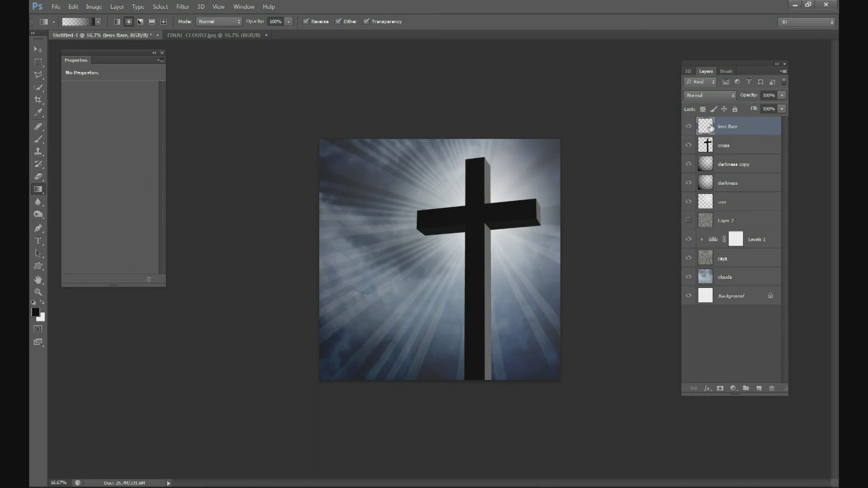
Fill the lens flare layer with black using the Paint Bucket and set its blend mode to Screen
left_click(38, 189)
left_click(62, 198)
left_click(36, 312)
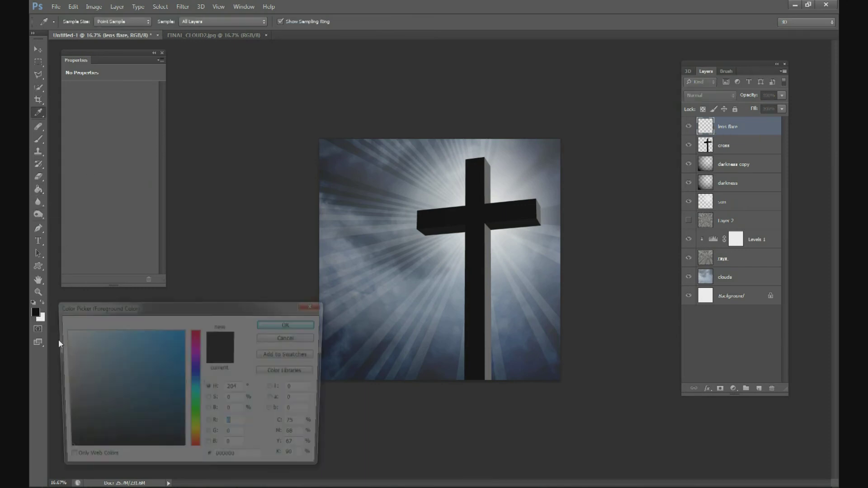
left_click(306, 338)
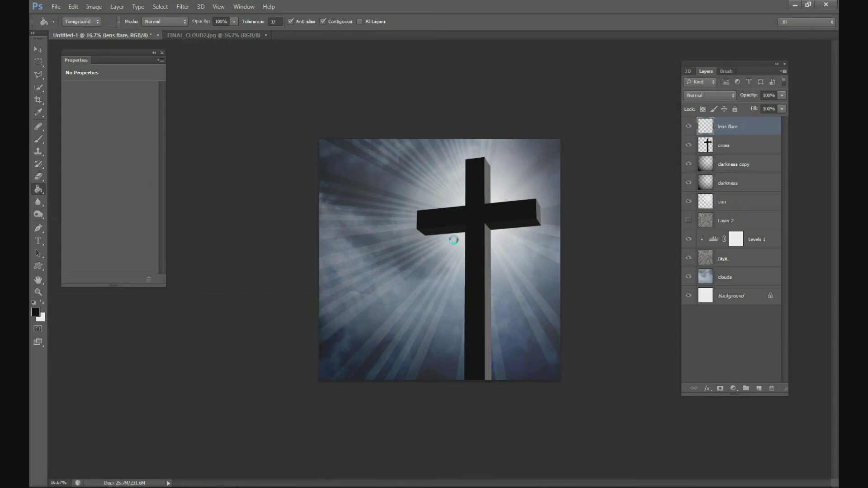
left_click(453, 240)
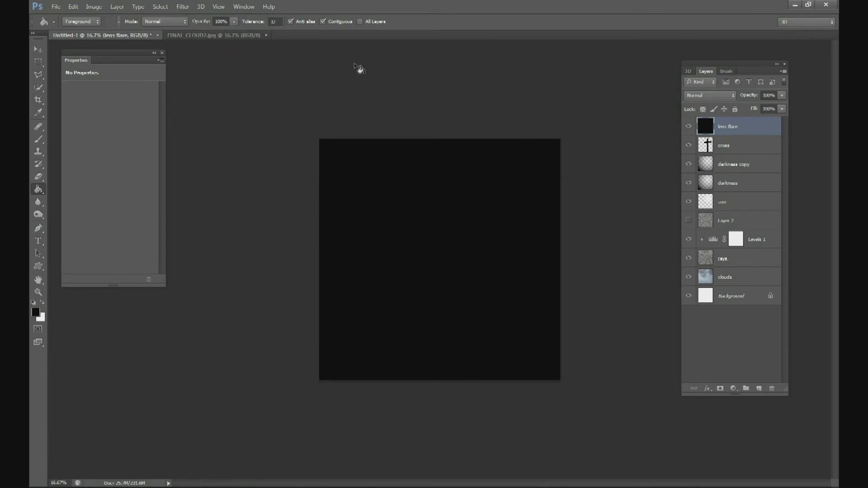
left_click(709, 95)
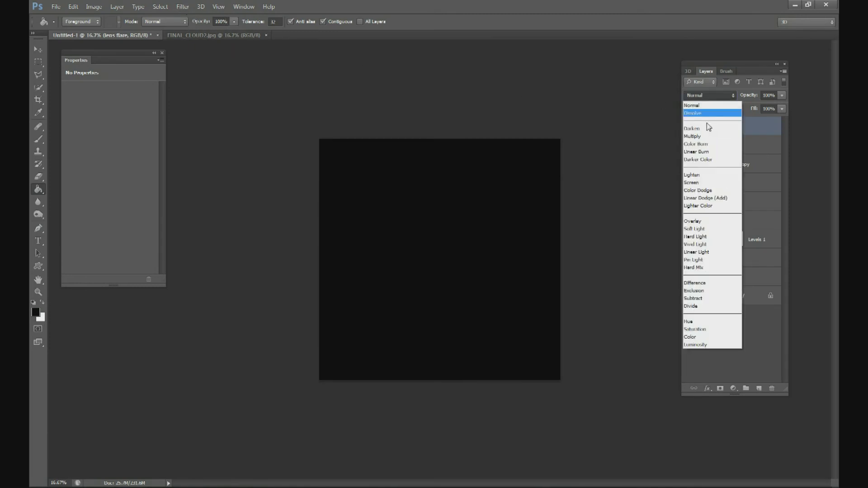
left_click(706, 183)
Start the Lens Flare filter on the lens flare layer, compare the lens types and choose 105mm Prime
left_click(185, 6)
mouse_move(202, 141)
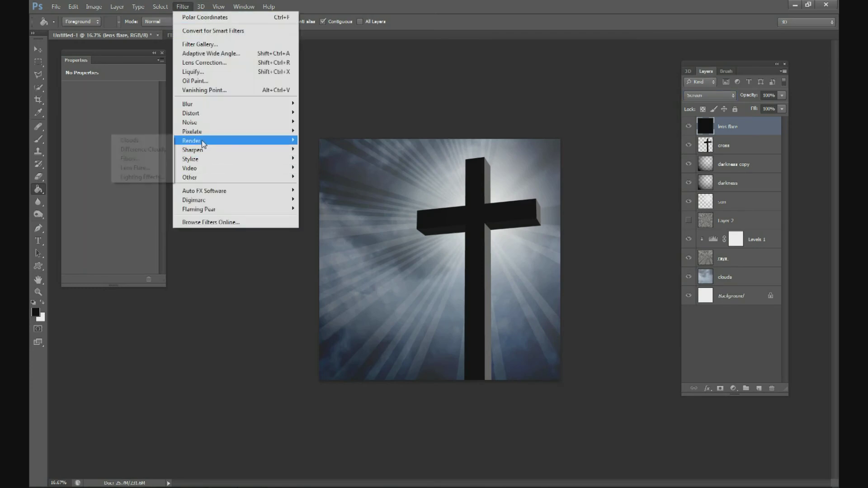
left_click(145, 170)
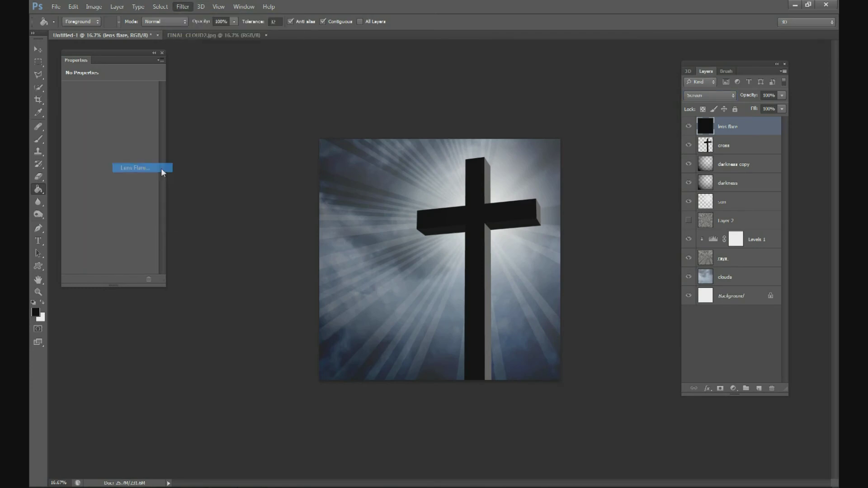
left_click(400, 163)
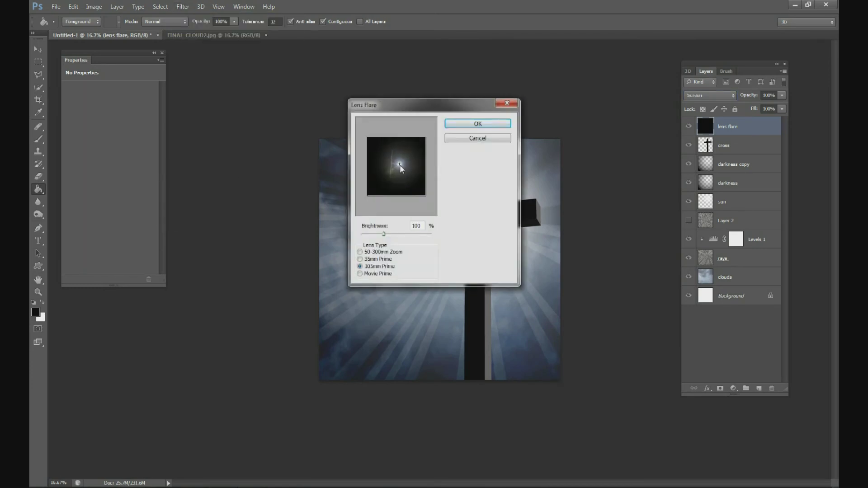
left_click(372, 253)
left_click(376, 261)
left_click(373, 268)
left_click(374, 274)
left_click(380, 253)
left_click(381, 267)
Place the flare center in the preview's upper-right area, near the cross's intersection, and apply the filter
left_click(405, 156)
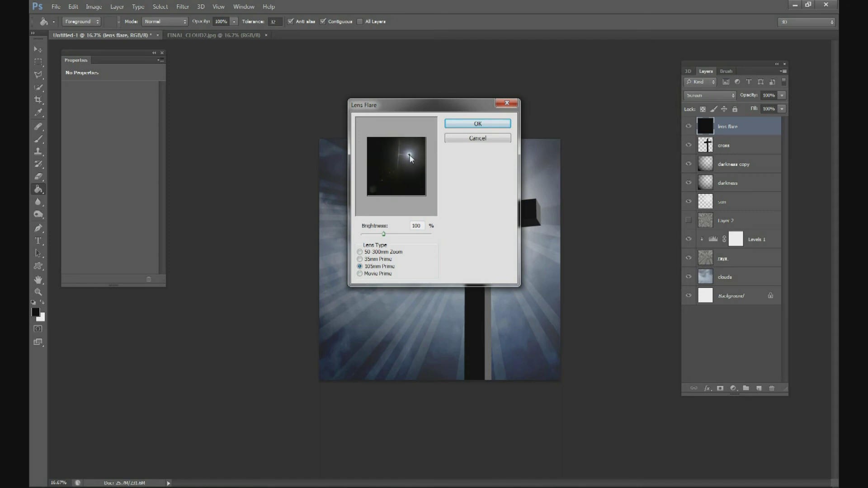
mouse_move(409, 155)
left_mouse_down()
mouse_move(403, 167)
mouse_move(409, 152)
left_mouse_up()
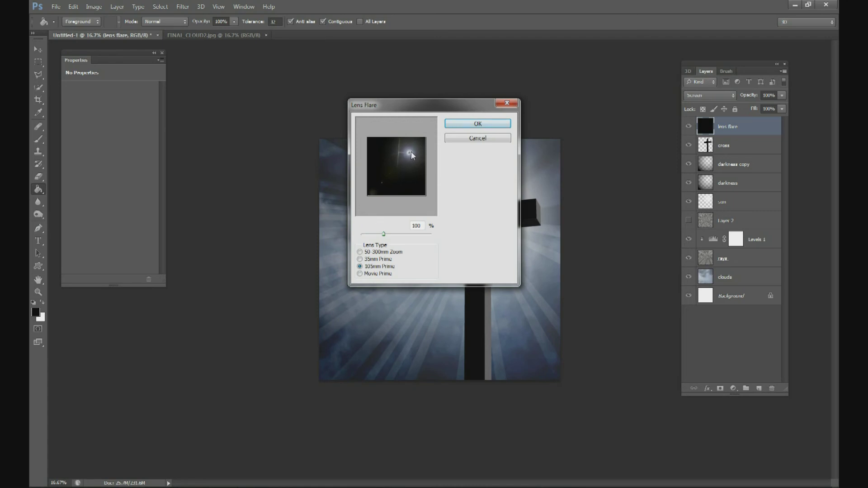
left_click(482, 126)
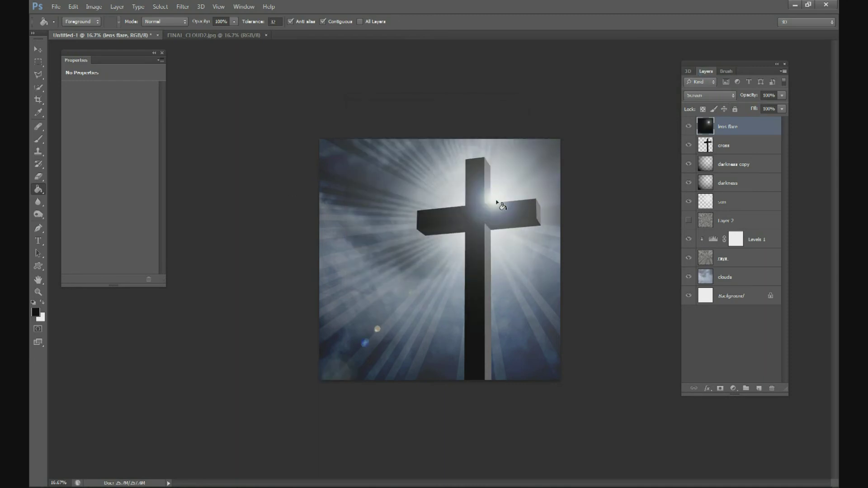
Move and slightly stretch the lens flare layer so its bright center sits in the cross's upper-right inner corner
key("v")
left_click_drag(512, 201, 518, 180)
left_click_drag(563, 137, 562, 132)
left_click(513, 22)
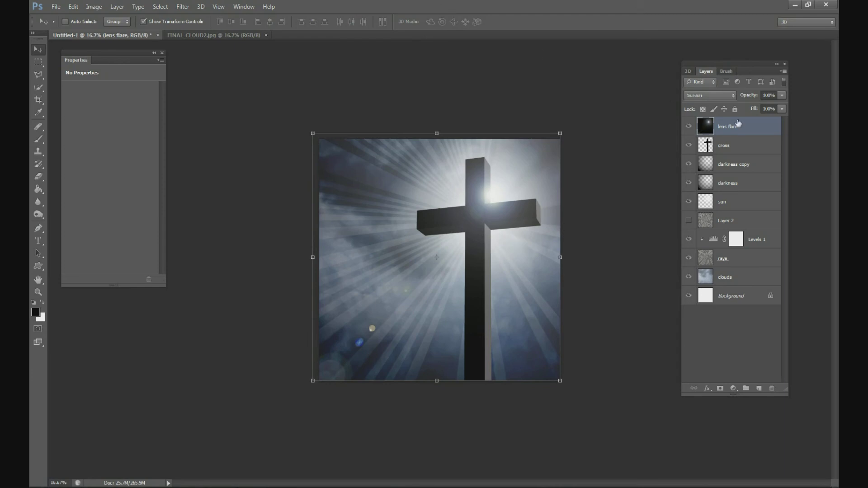
Add a new layer named light on cross directly above the cross layer
left_click(745, 150)
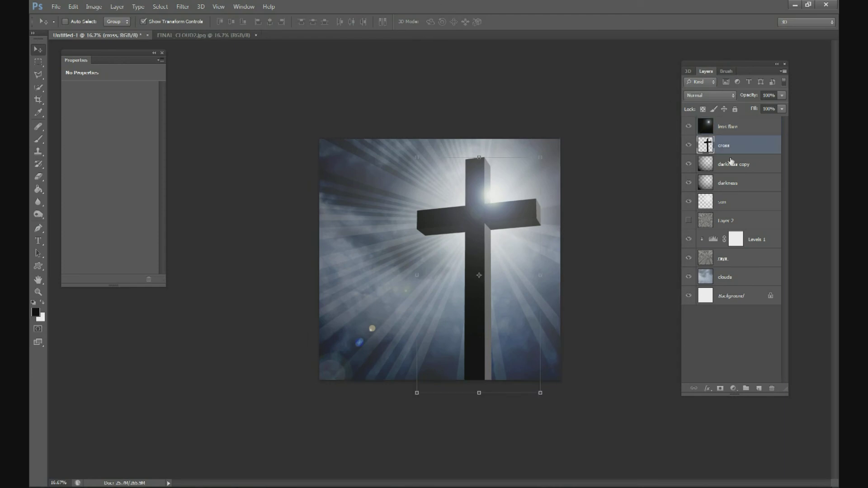
left_click(759, 389)
double_click(730, 149)
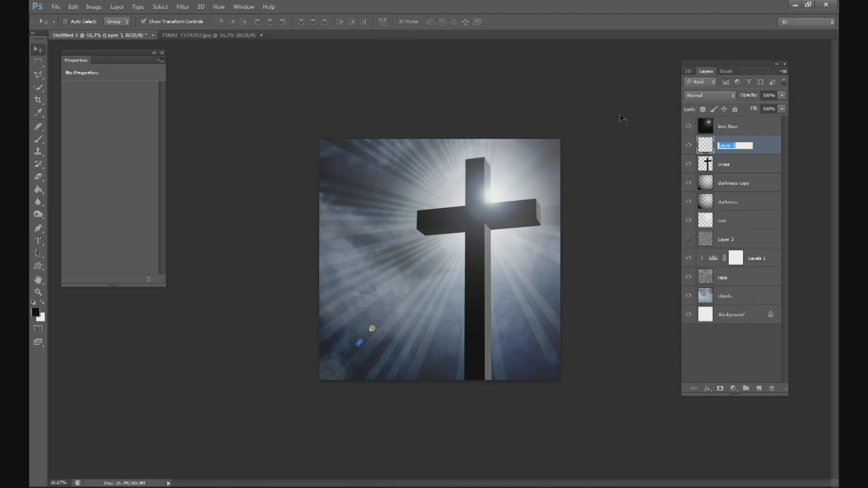
type("light on cross")
key("Return")
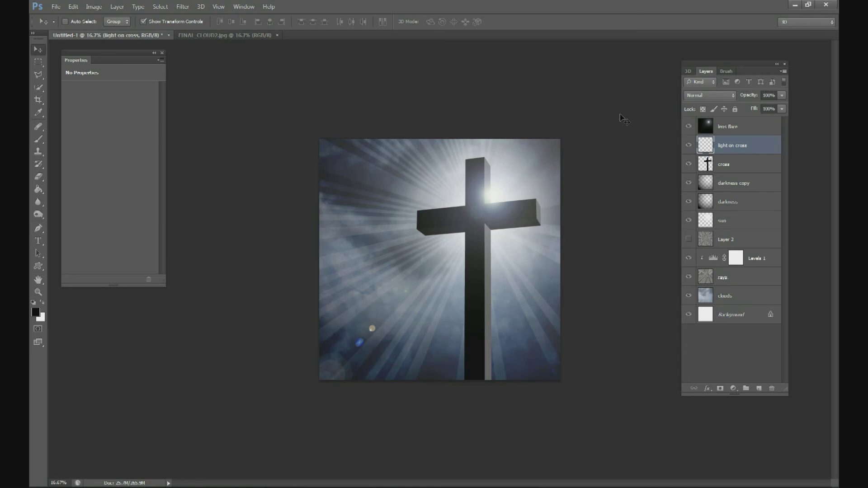
Clip the light on cross layer to the cross layer
left_click(742, 165)
left_click(759, 143)
key("ctrl+alt+g")
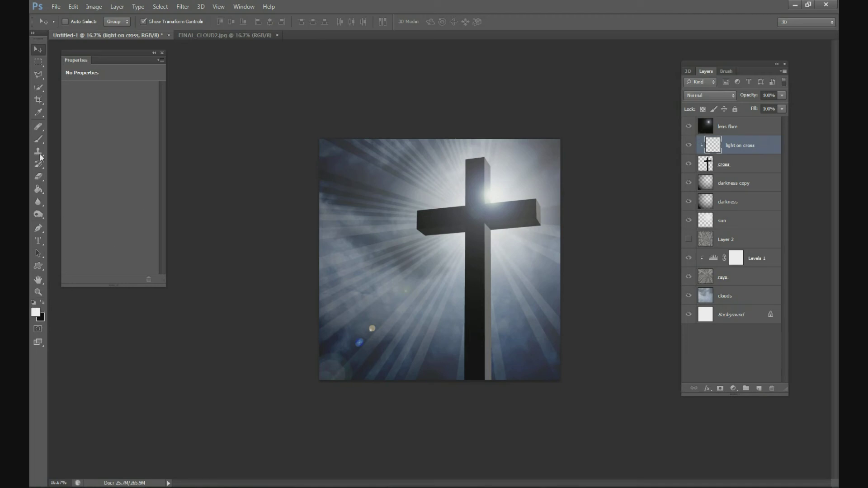
Hide the lens flare layer and paint soft white light on the cross's upper-right inner corner with the Brush at 19% flow
key("b")
left_click(78, 21)
left_click(78, 21)
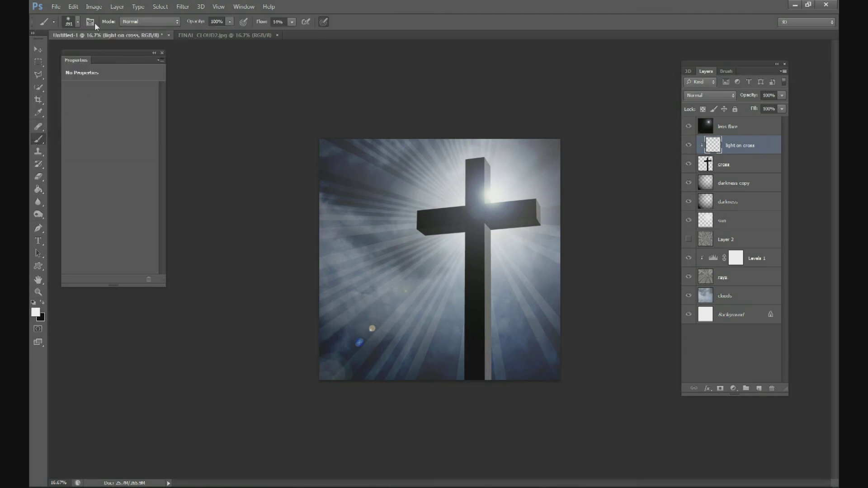
left_click(291, 22)
left_click(36, 312)
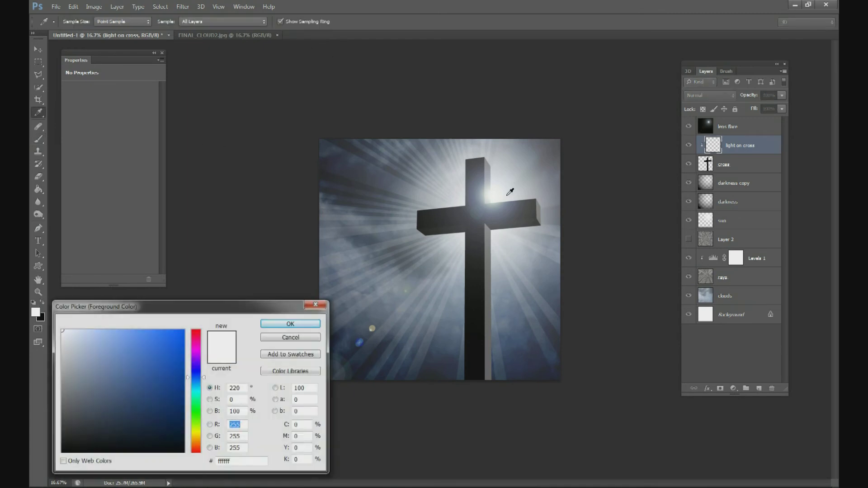
left_click(290, 323)
left_click(689, 126)
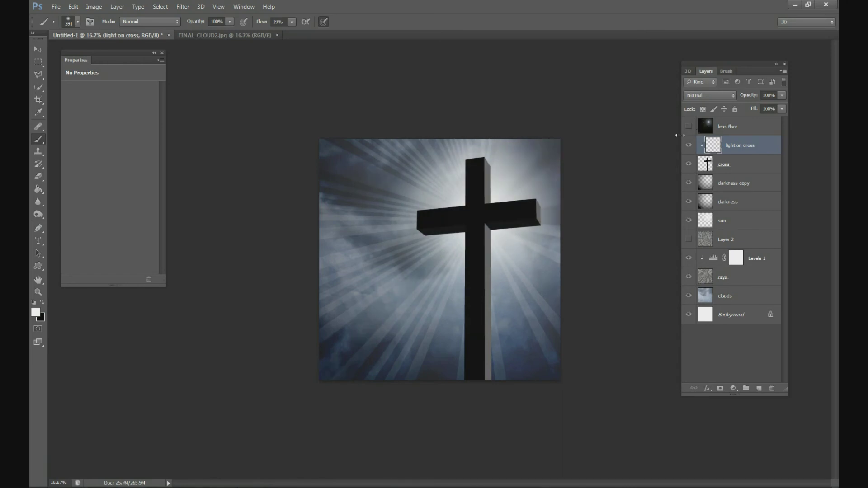
mouse_move(493, 204)
left_mouse_down()
mouse_move(510, 198)
mouse_move(486, 203)
mouse_move(486, 188)
mouse_move(485, 199)
mouse_move(514, 196)
mouse_move(487, 163)
mouse_move(488, 202)
mouse_move(509, 200)
mouse_move(481, 208)
mouse_move(513, 202)
left_mouse_up()
Lower the light on cross layer's opacity to 40% and add a little more light beside the intersection
left_click(782, 95)
left_click_drag(781, 105, 753, 109)
left_click(502, 195)
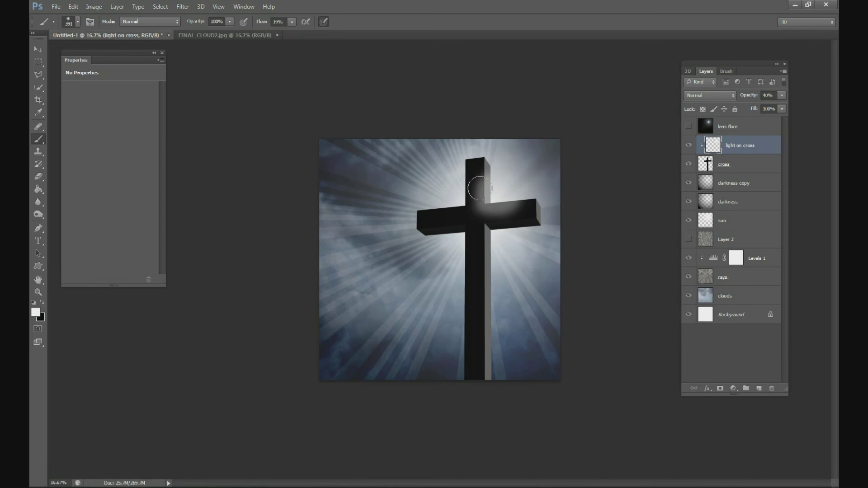
Show the lens flare layer again and set the light on cross layer's opacity to 51%
left_click(689, 126)
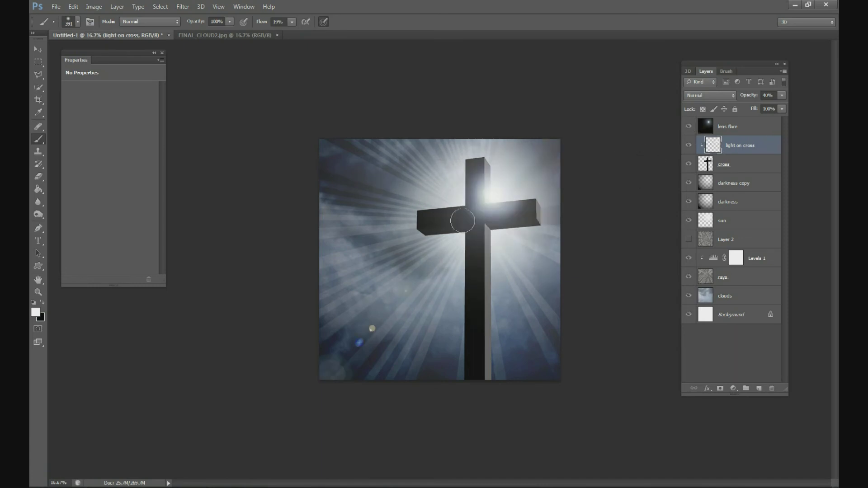
left_click(782, 95)
left_click_drag(756, 106, 763, 111)
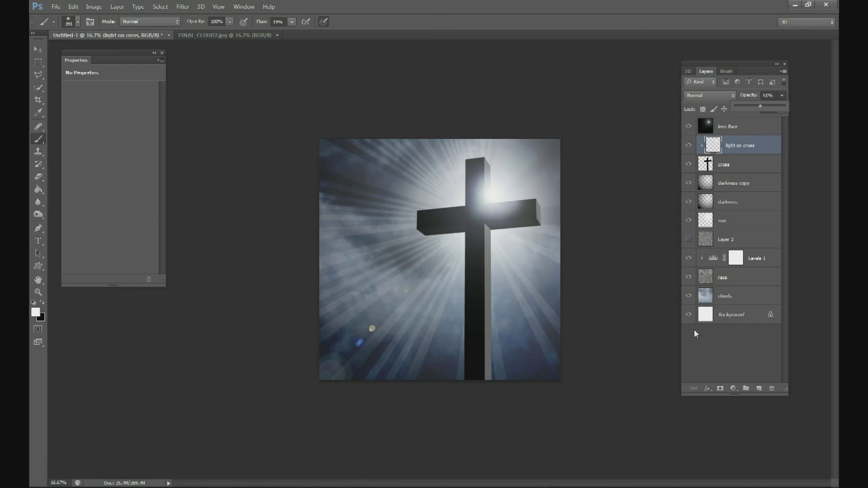
Add a Color Balance adjustment layer above the lens flare layer and move its settings closer to the image
left_click(730, 128)
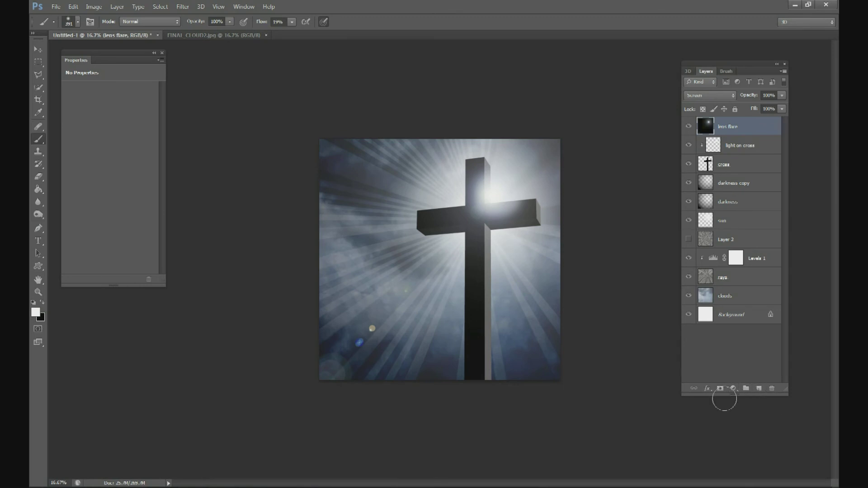
left_click(733, 389)
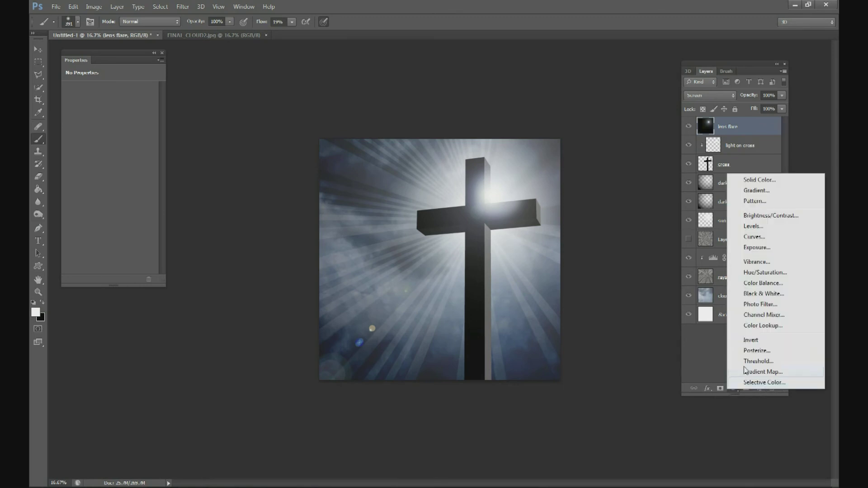
left_click(757, 284)
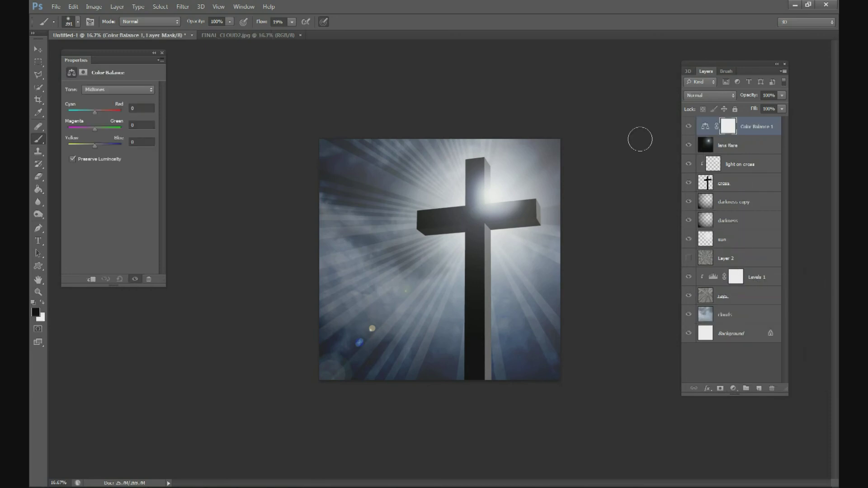
left_click_drag(131, 54, 278, 81)
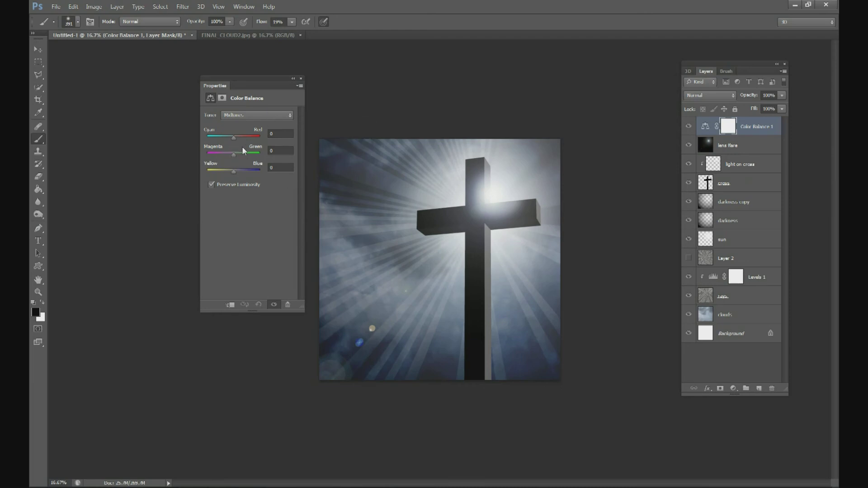
Set the Color Balance shadows to about -14 on Cyan-Red and +10 on Yellow-Blue
left_click(237, 116)
left_click(231, 126)
left_click_drag(234, 137, 230, 138)
left_click_drag(233, 173, 232, 172)
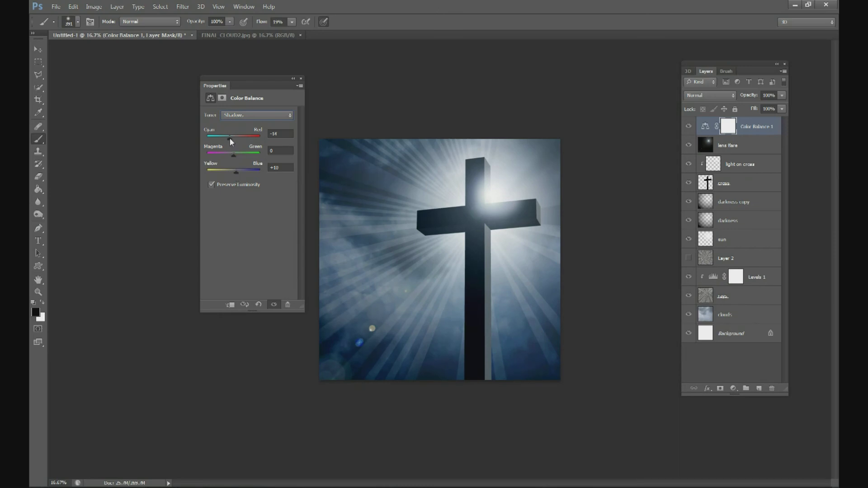
left_click_drag(230, 138, 230, 139)
Set the Color Balance midtones to -10 on Cyan-Red and +10 on Yellow-Blue
left_click(253, 115)
left_click(237, 133)
left_click_drag(234, 137, 232, 137)
Toggle the Color Balance layer's visibility repeatedly to compare the image with and without the adjustment
left_click(688, 128)
left_click(689, 128)
left_click(689, 128)
left_click(690, 128)
left_click(690, 128)
left_click(690, 128)
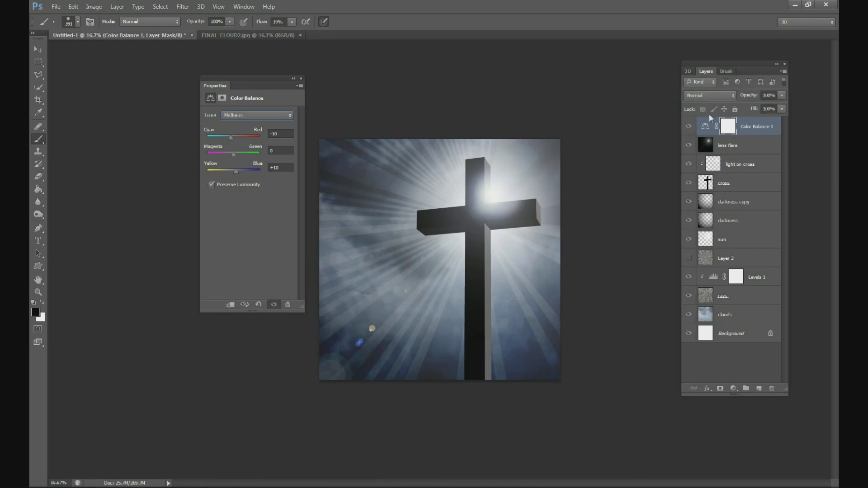
left_click(690, 129)
left_click(690, 129)
Move the adjustment settings away from the image and add a Gradient Map adjustment layer above the Color Balance layer
left_click_drag(257, 79, 192, 76)
left_click(732, 388)
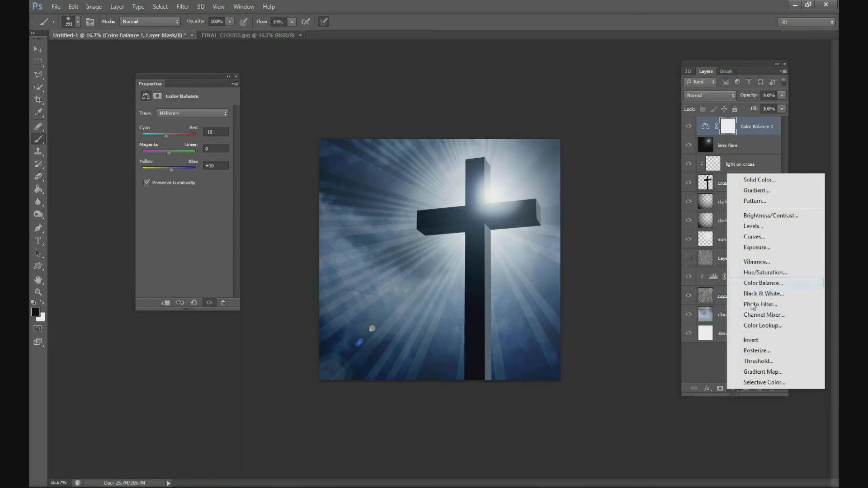
left_click(759, 371)
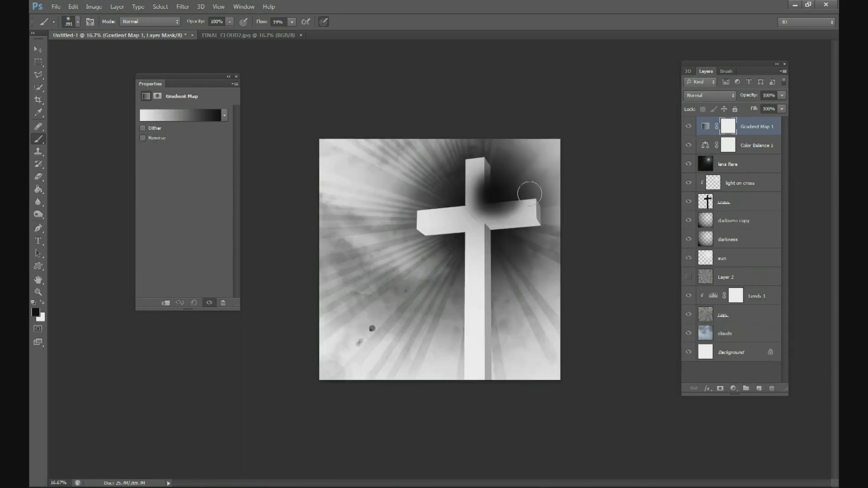
Try the purple-to-black and black-to-white presets on the gradient map
left_click(224, 115)
left_click(225, 138)
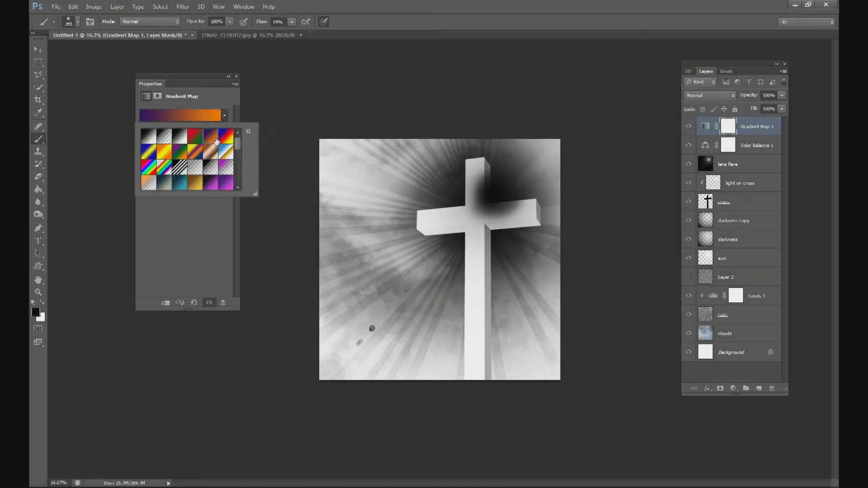
left_click(229, 150)
left_click(228, 164)
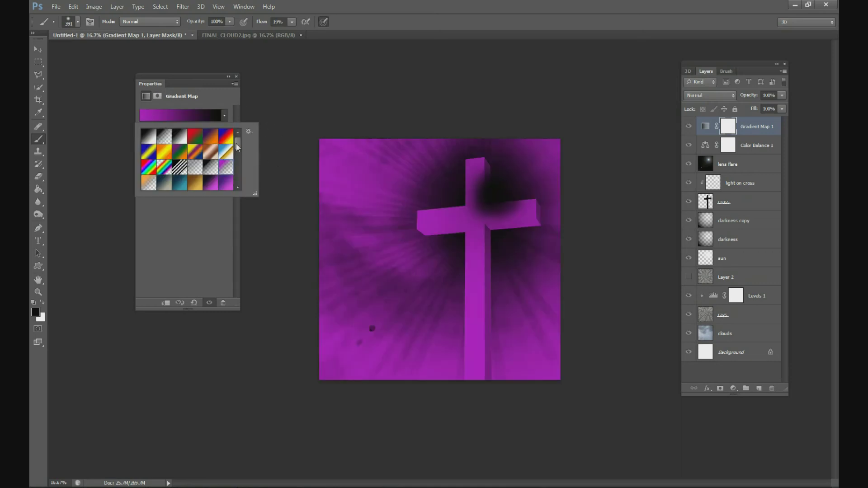
left_click(180, 140)
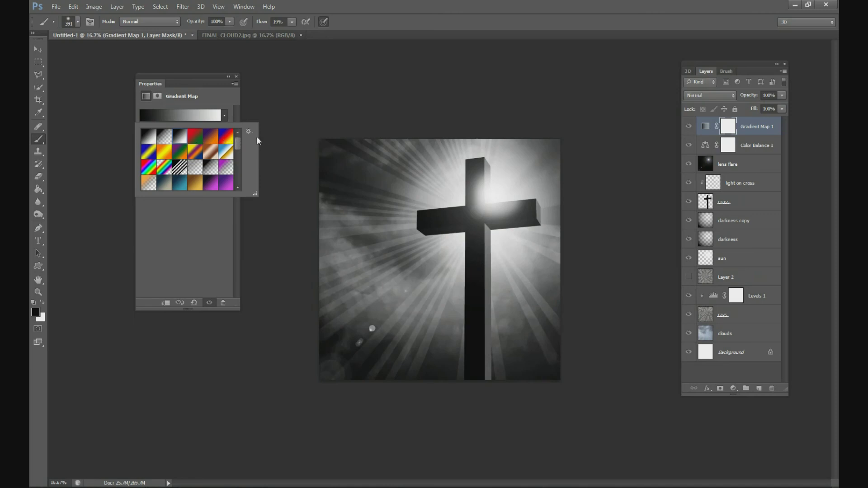
left_click(202, 84)
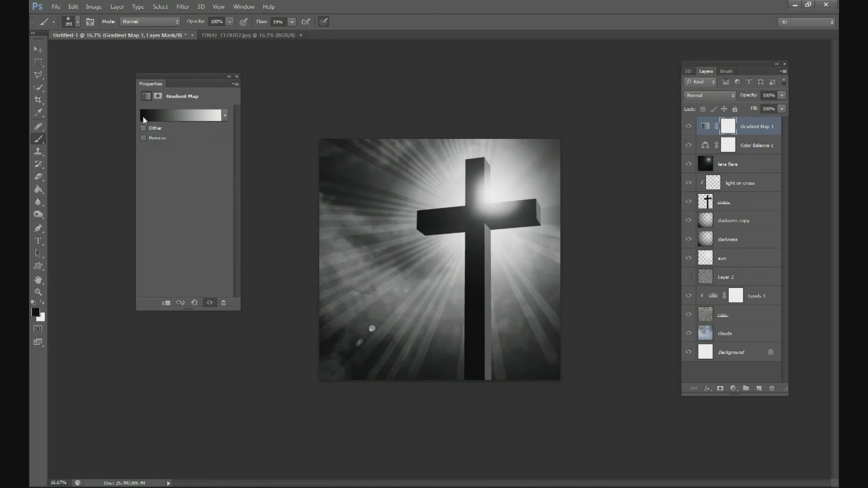
left_click(225, 115)
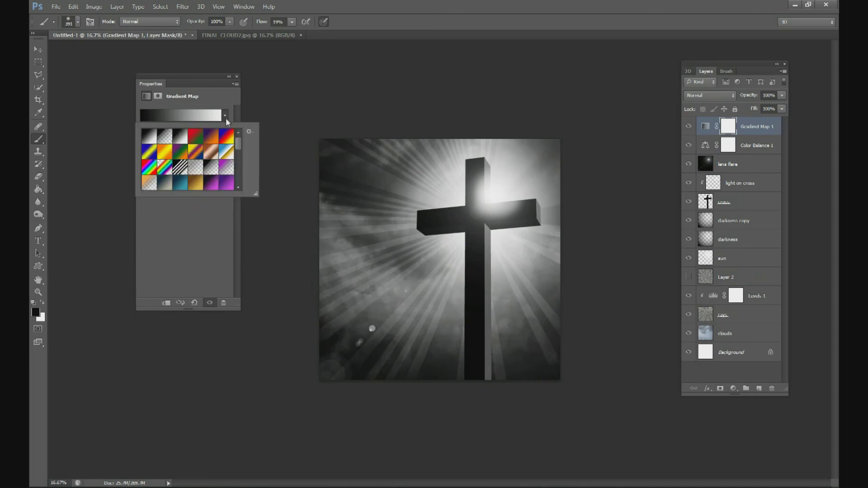
left_click(224, 113)
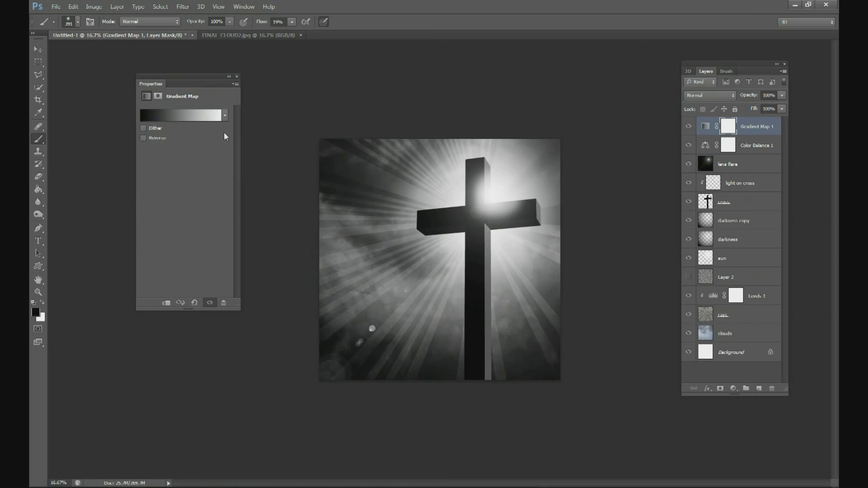
Browse the gradient presets and try the violet-to-orange one on the gradient map
left_click(225, 116)
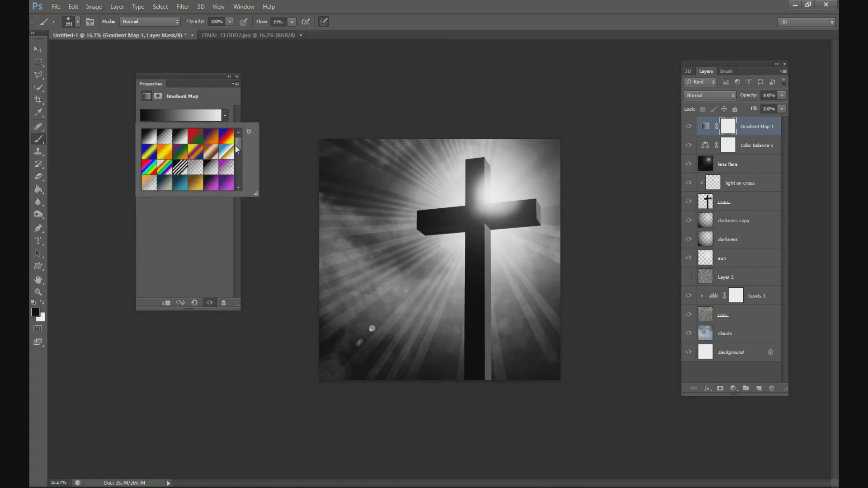
scroll(234, 150, "down", 2)
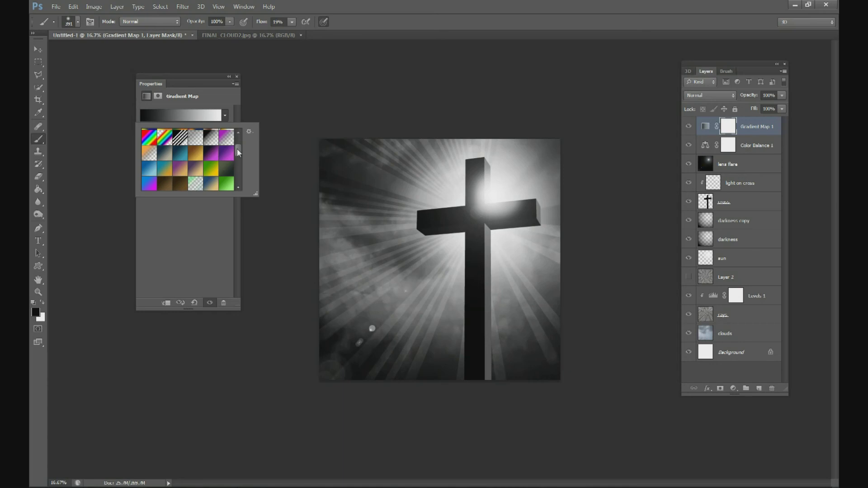
scroll(236, 149, "up", 2)
left_click(211, 137)
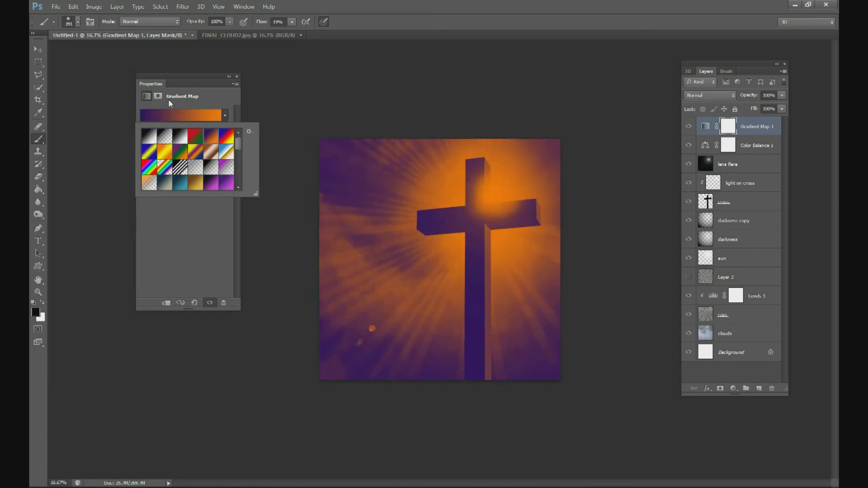
left_click(229, 115)
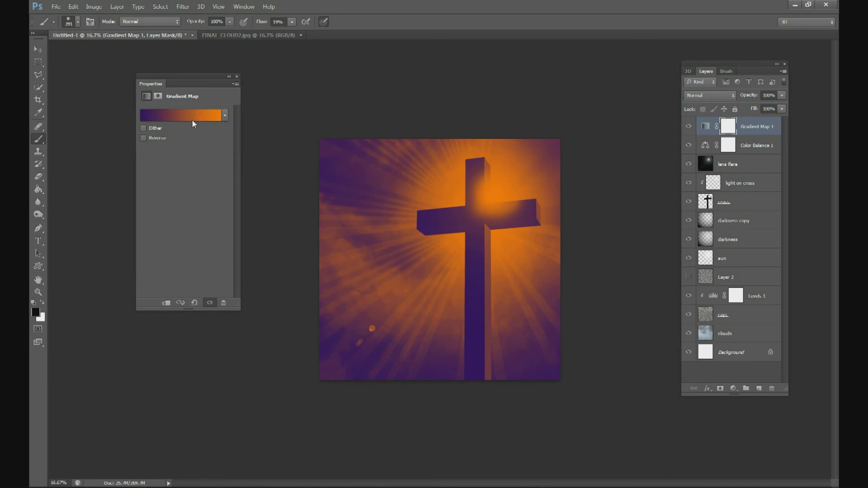
Apply the dark-blue-to-light-blue preset to the gradient map
left_click(225, 117)
mouse_move(235, 148)
left_mouse_down()
mouse_move(237, 162)
mouse_move(239, 152)
left_mouse_up()
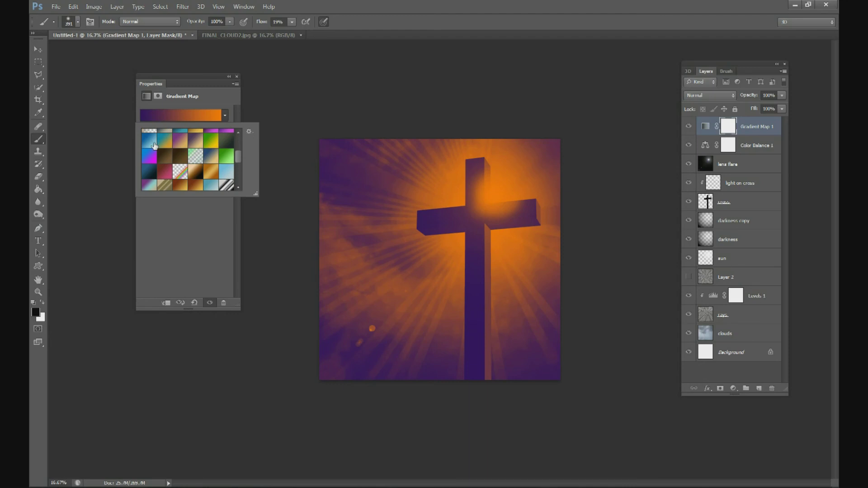
left_click(173, 156)
Open the gradient for editing and set its dark end stop to color 045698
left_click(175, 113)
left_click(173, 265)
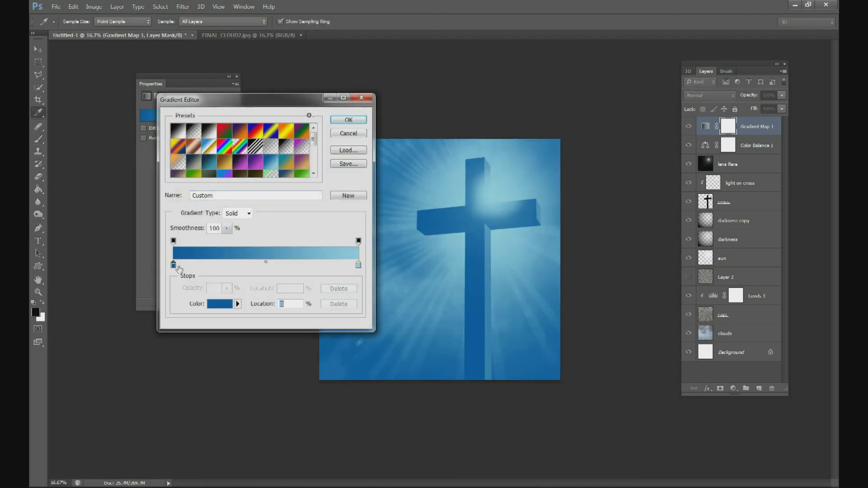
left_click(219, 304)
left_click(181, 380)
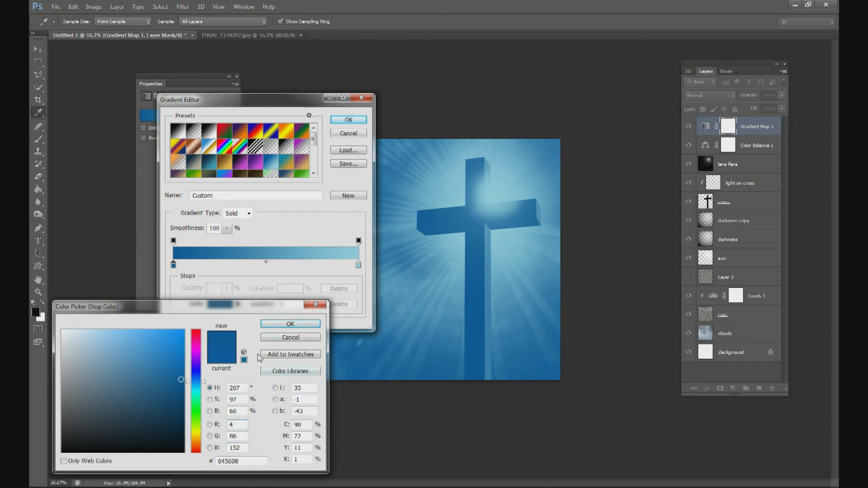
left_click(293, 323)
Set the gradient's light end stop to color 9bd7e8 and apply the edited gradient
left_click(358, 265)
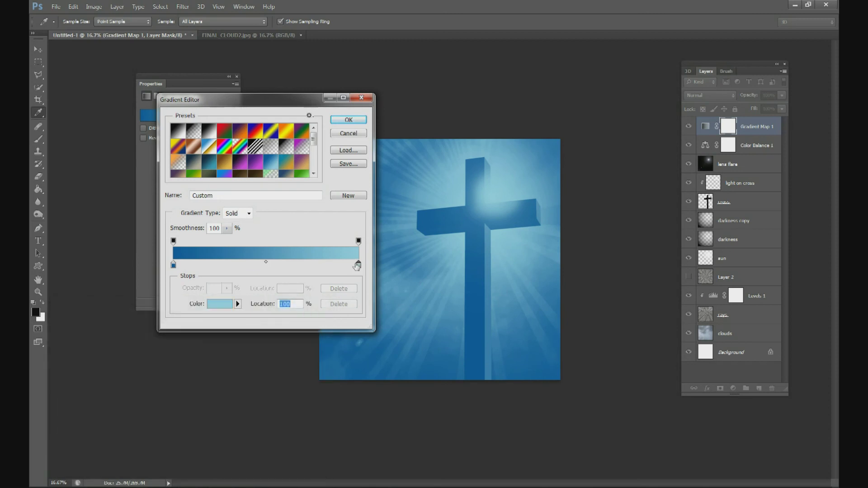
left_click(220, 304)
left_click(102, 341)
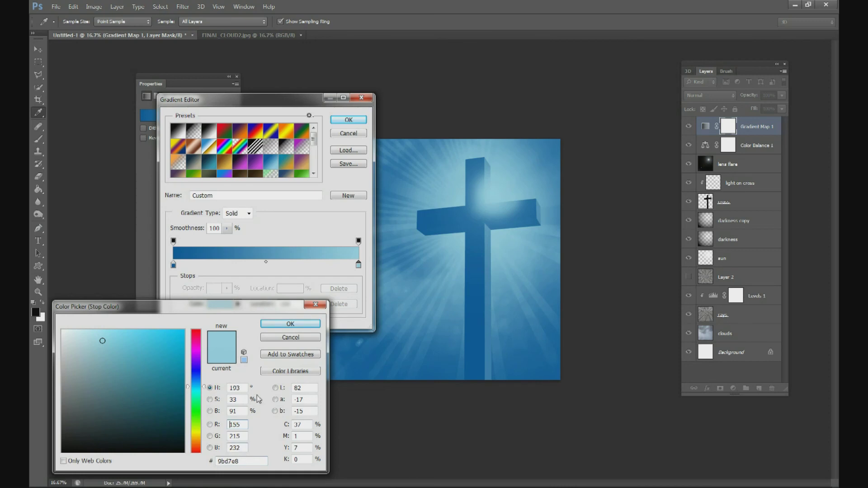
left_click(290, 323)
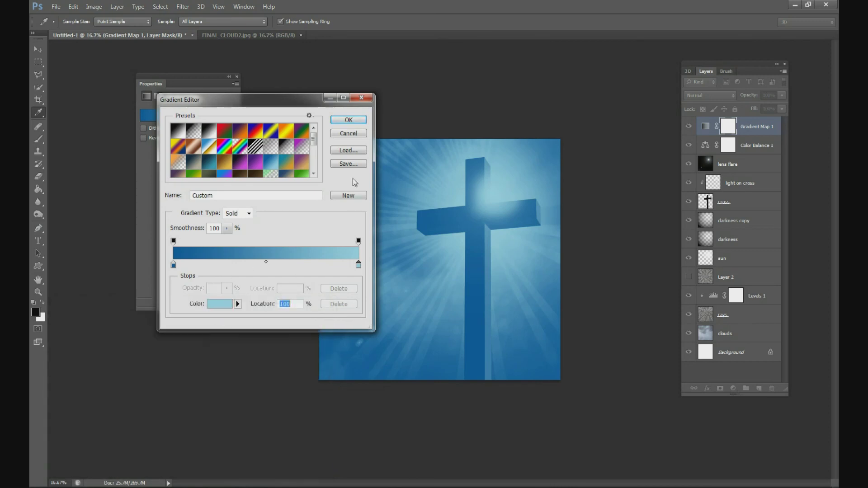
left_click(359, 119)
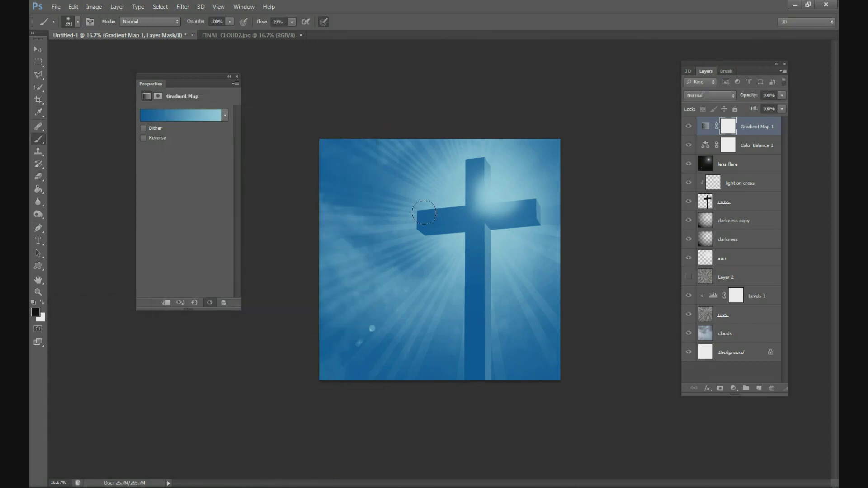
Set the Gradient Map layer's blend mode to Overlay and compare the image with and without it
left_click(705, 126)
left_click(704, 94)
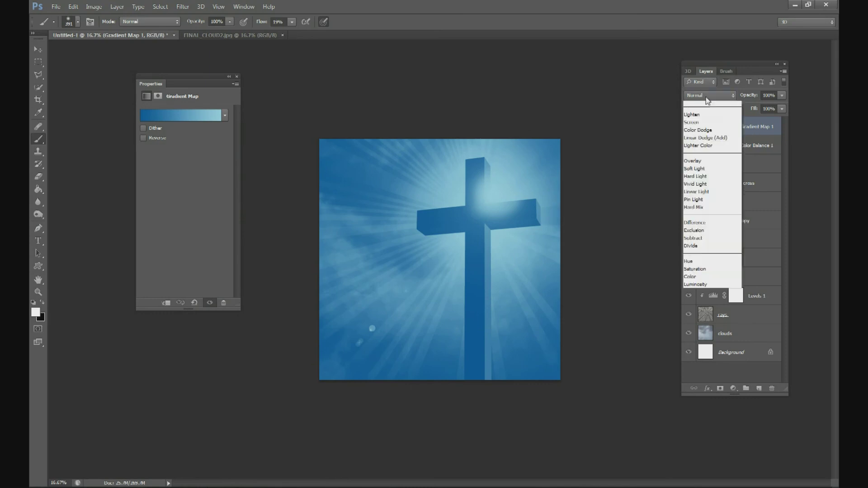
left_click(700, 221)
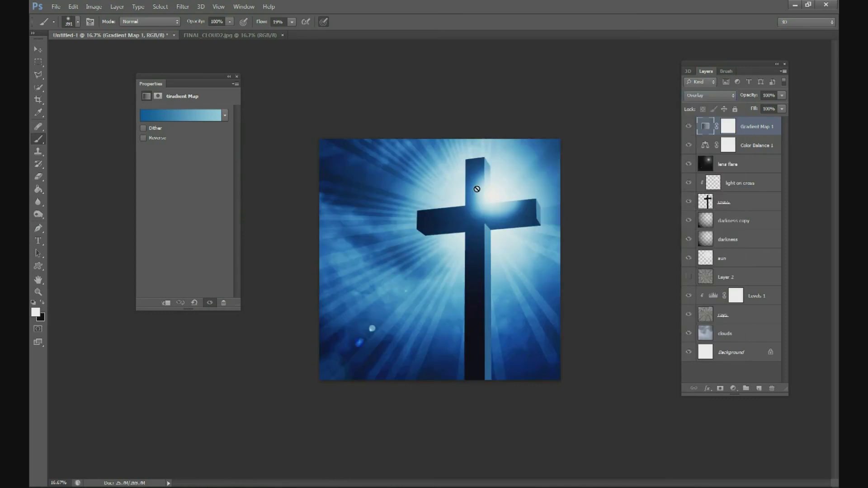
left_click(689, 126)
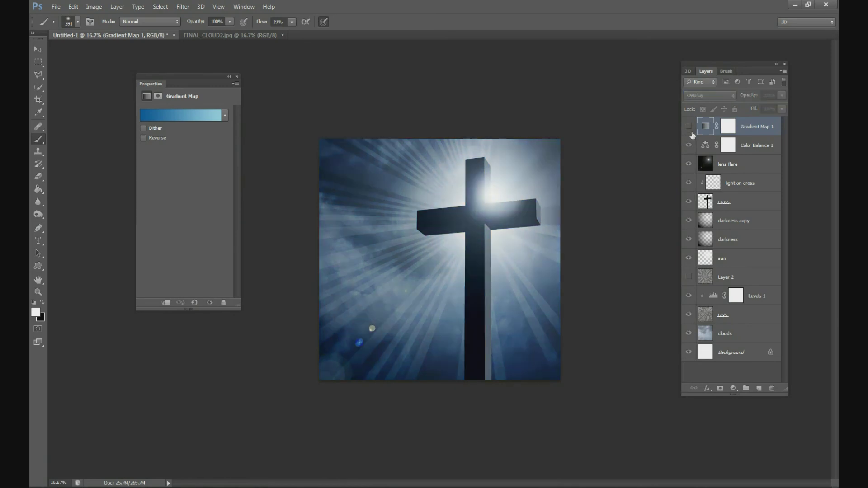
left_click(689, 126)
left_click(689, 127)
left_click(688, 127)
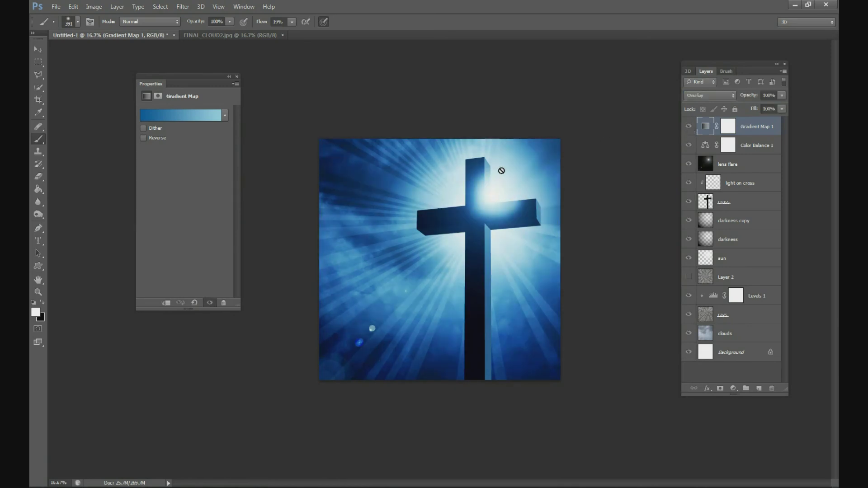
Compare the image with and without the Gradient Map 1 adjustment by switching its visibility repeatedly
left_click(689, 127)
left_click(689, 128)
left_click(689, 128)
left_click(688, 128)
left_click(690, 128)
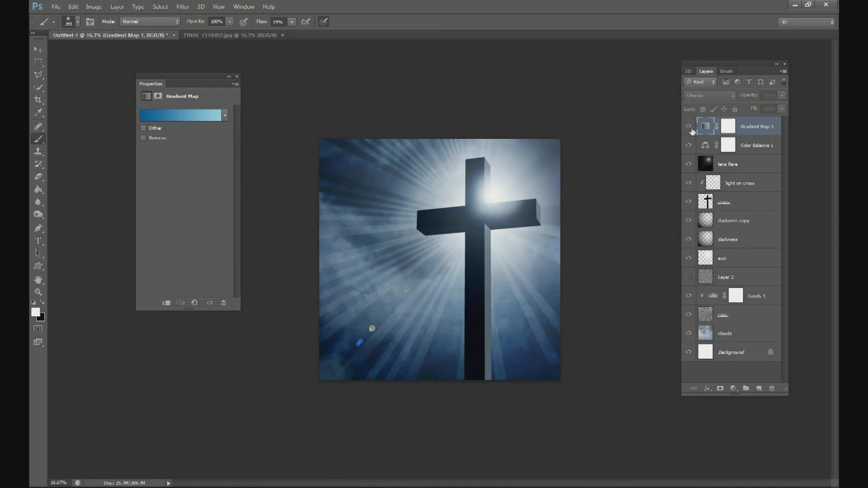
left_click(689, 128)
left_click(689, 127)
left_click(689, 128)
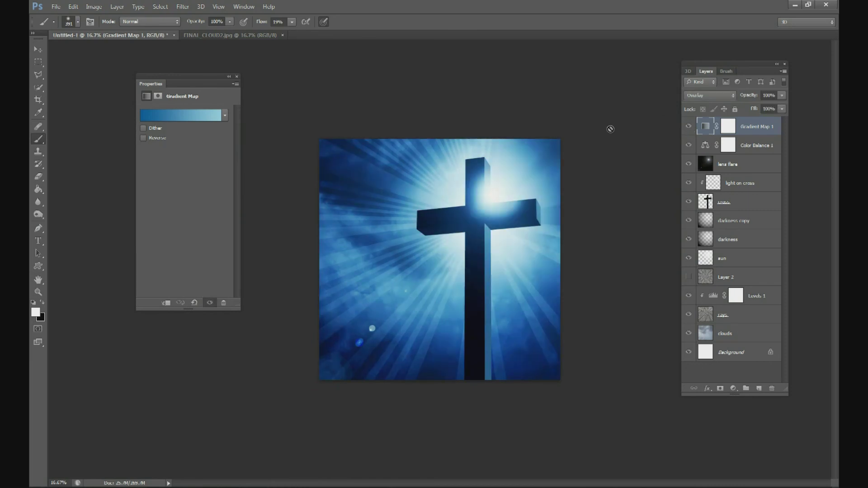
Show the hidden rays layer, Layer 2, at the top of the layer stack and set its blend mode to Overlay
key("v")
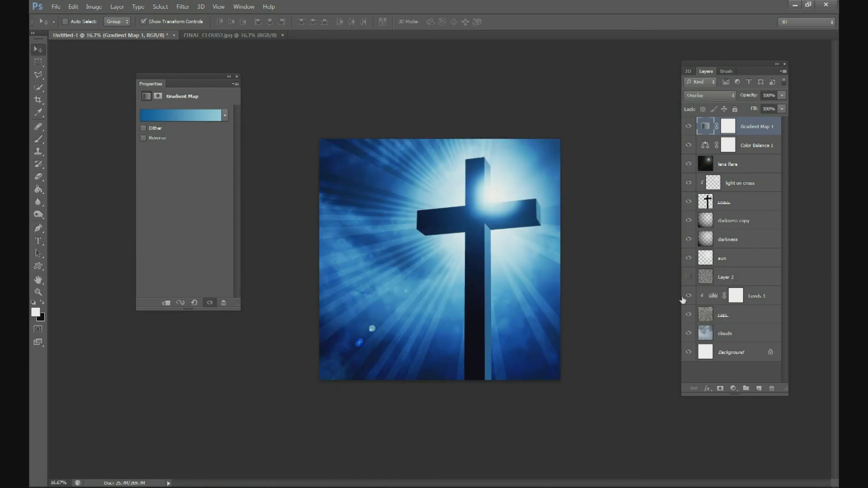
left_click_drag(724, 273, 723, 119)
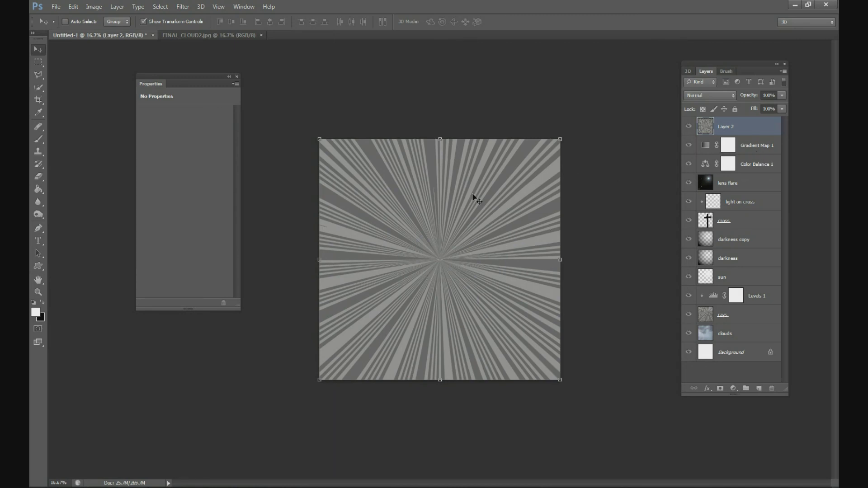
left_click(688, 127)
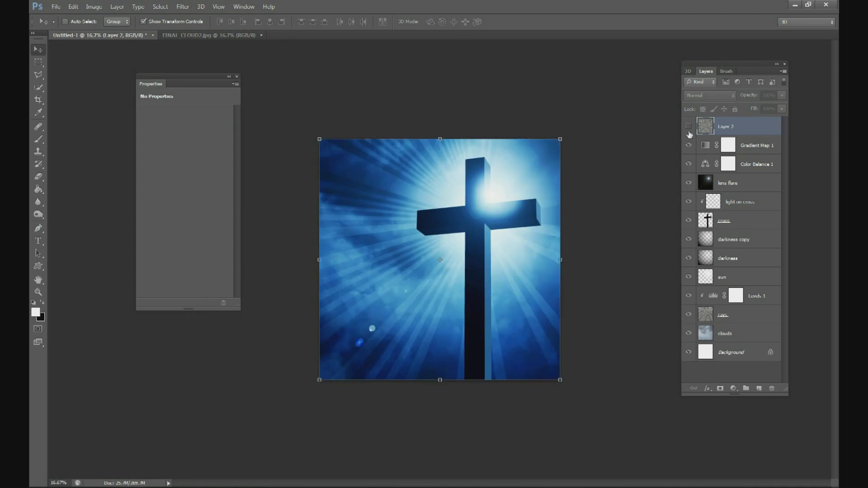
left_click(688, 127)
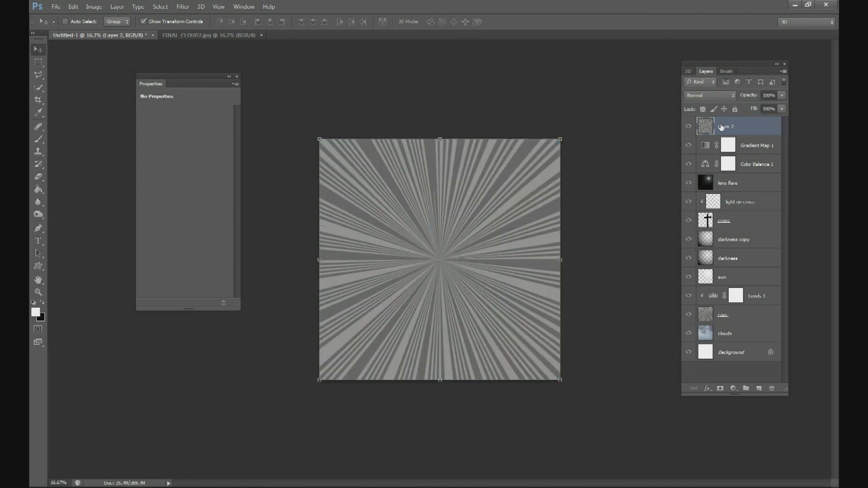
left_click(700, 95)
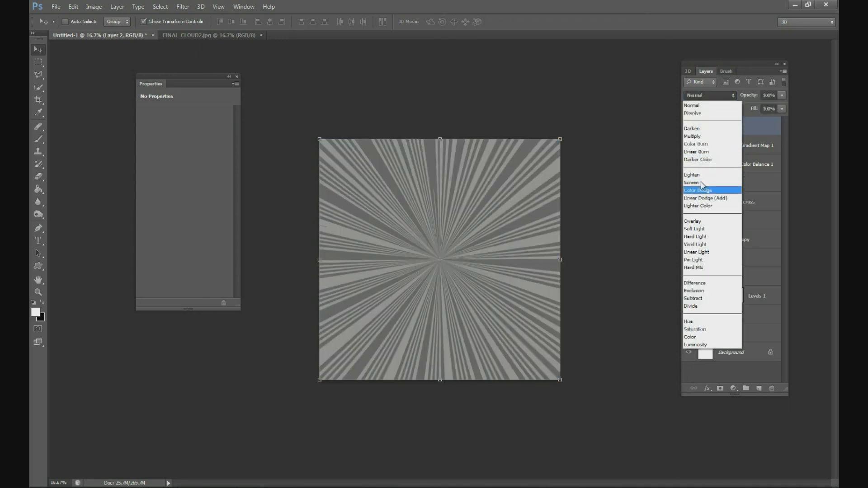
left_click(701, 221)
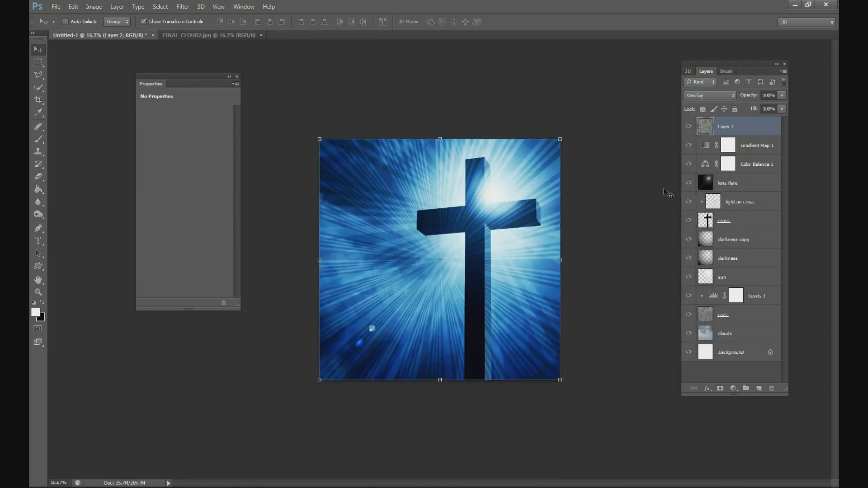
Center the Layer 2 rays on the sun glow behind the cross and scale them to about 88.6%
left_click_drag(474, 185, 522, 183)
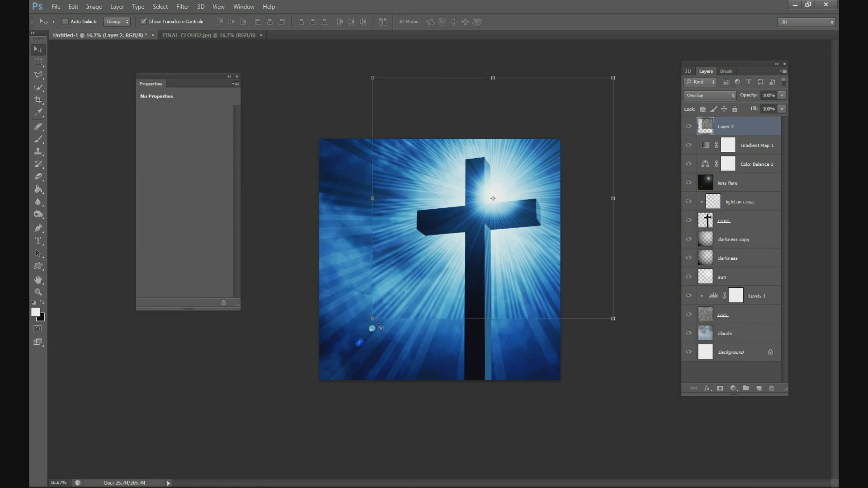
left_click_drag(374, 319, 401, 291)
left_click_drag(510, 233, 508, 251)
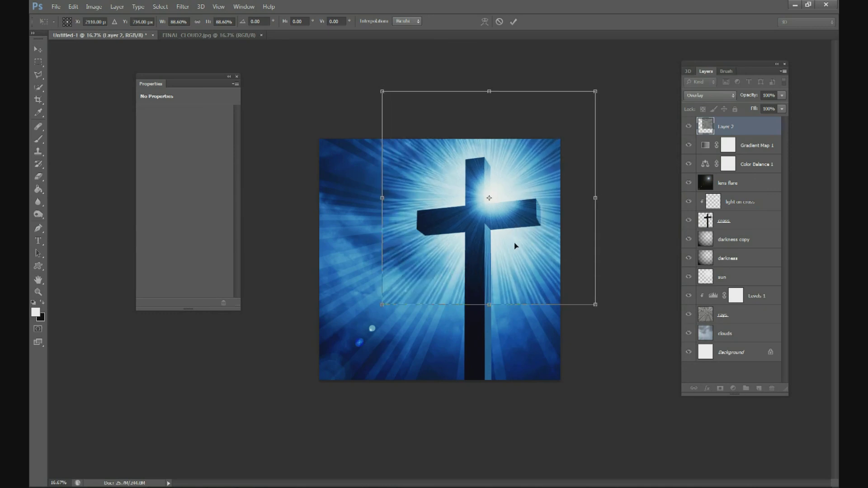
left_click(514, 22)
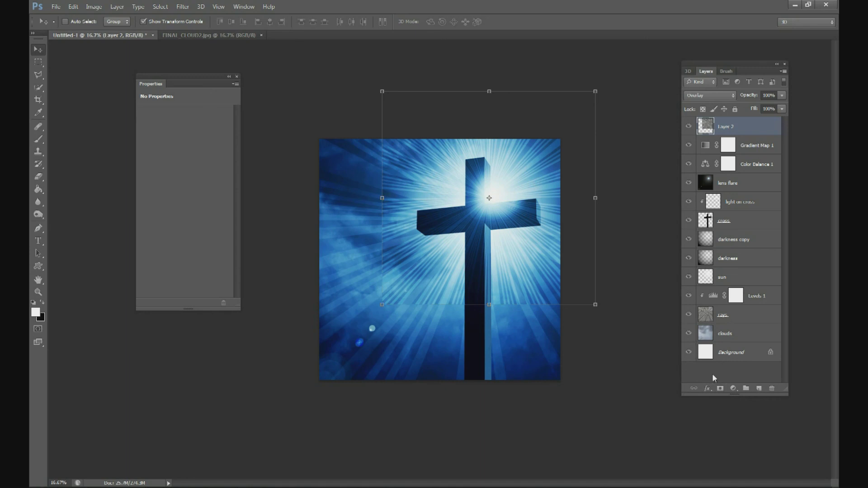
Add an inverted black mask to Layer 2 and paint white at 10% flow to reveal rays around the glow where the cross arms meet
left_click(720, 389)
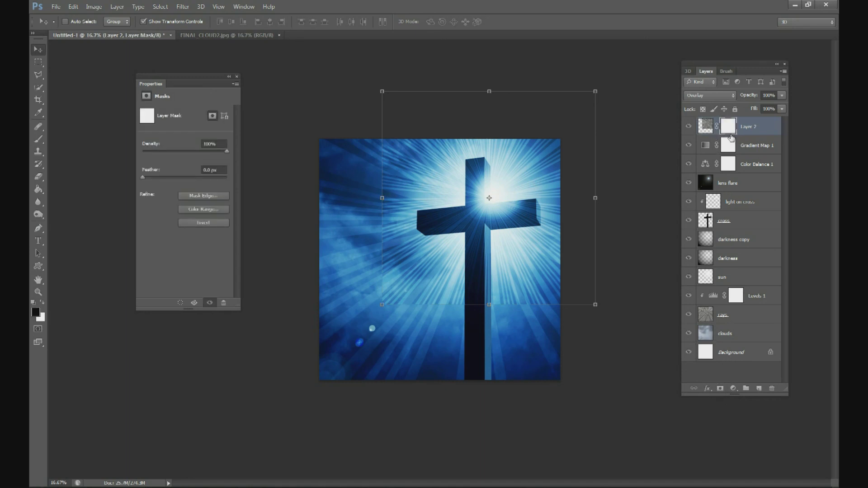
key("ctrl+i")
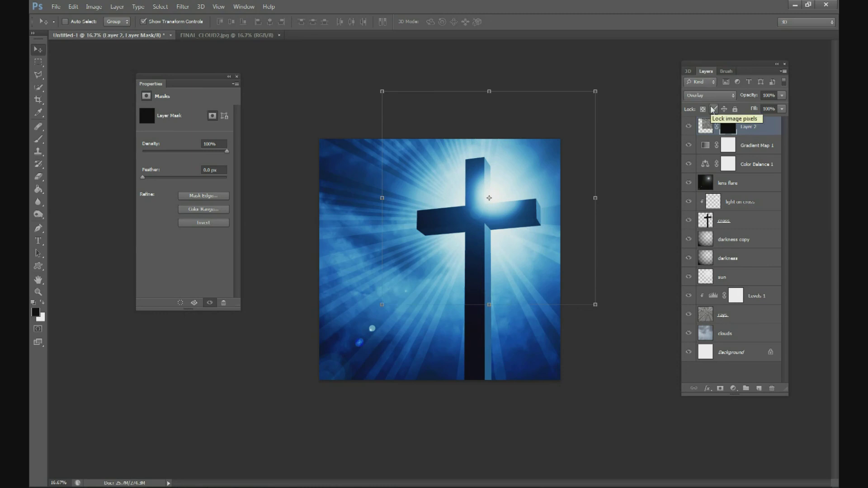
left_click(38, 140)
left_click(42, 301)
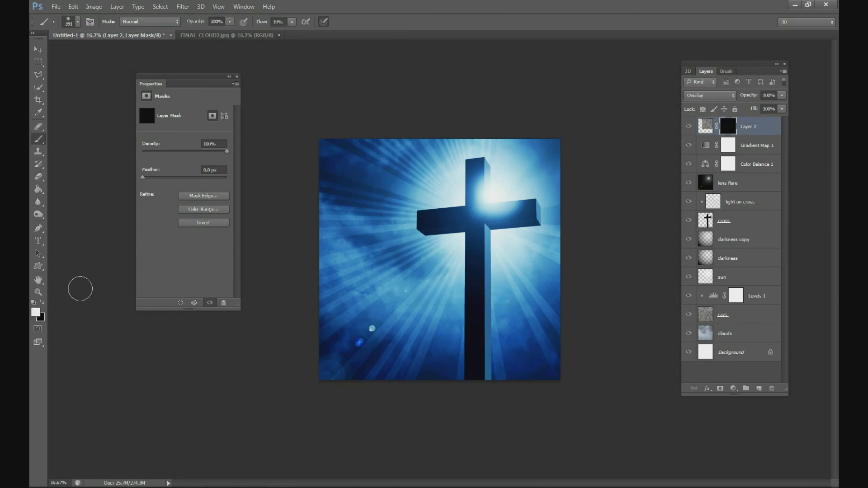
left_click(291, 22)
key("ctrl+plus")
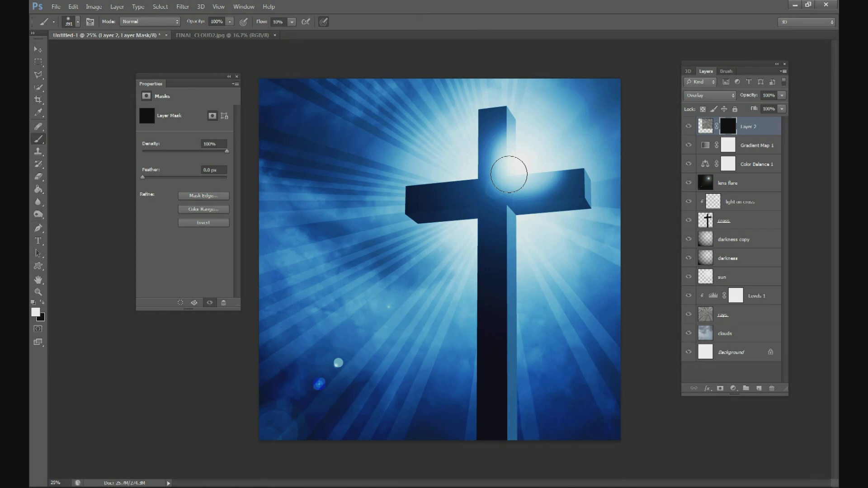
mouse_move(495, 186)
left_mouse_down()
mouse_move(504, 170)
mouse_move(491, 148)
mouse_move(508, 160)
mouse_move(494, 144)
mouse_move(542, 212)
left_mouse_up()
mouse_move(524, 182)
left_mouse_down()
mouse_move(501, 173)
mouse_move(471, 195)
mouse_move(509, 169)
mouse_move(477, 153)
mouse_move(516, 172)
mouse_move(532, 157)
left_mouse_up()
key("ctrl+minus")
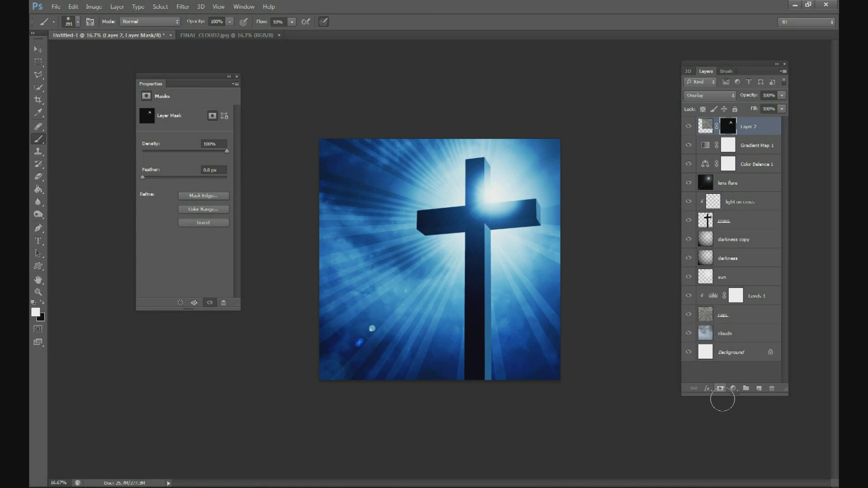
Add a second Gradient Map adjustment above Layer 2 using the purple-to-tan gradient preset
left_click(733, 389)
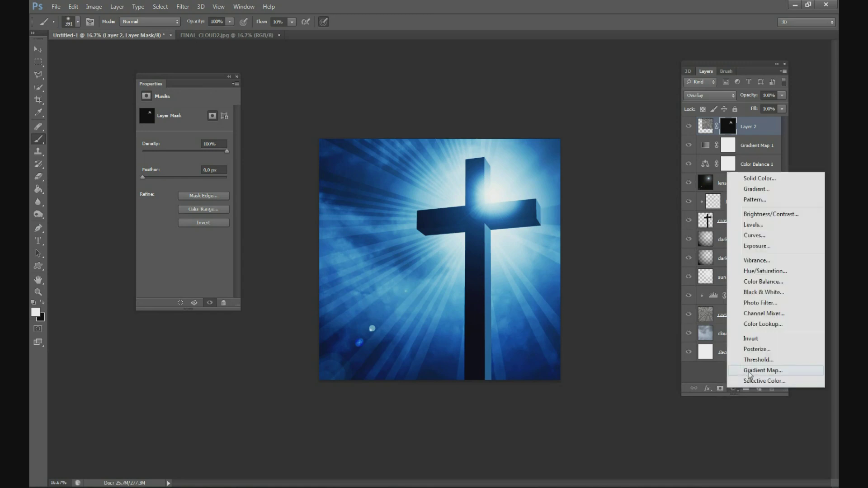
left_click(753, 369)
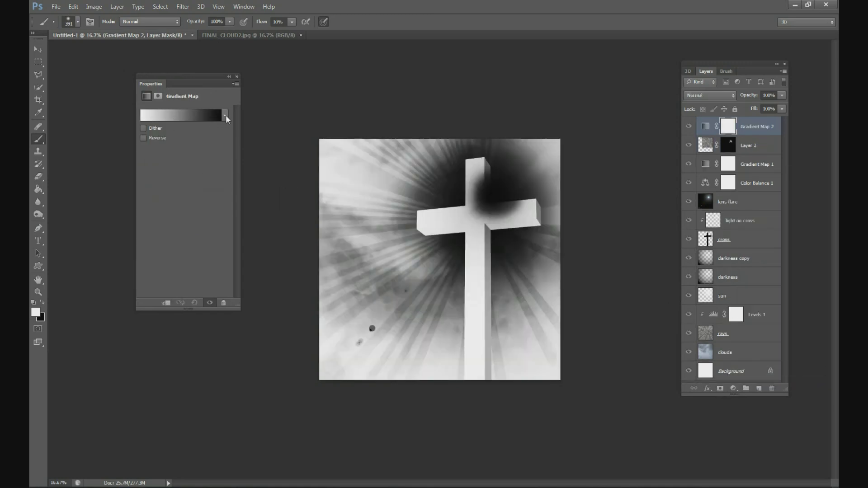
left_click(226, 116)
left_click(203, 182)
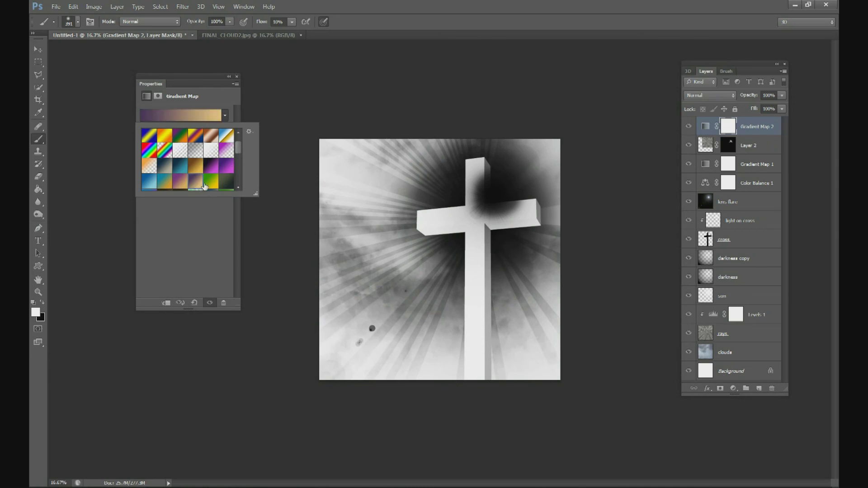
left_click(203, 118)
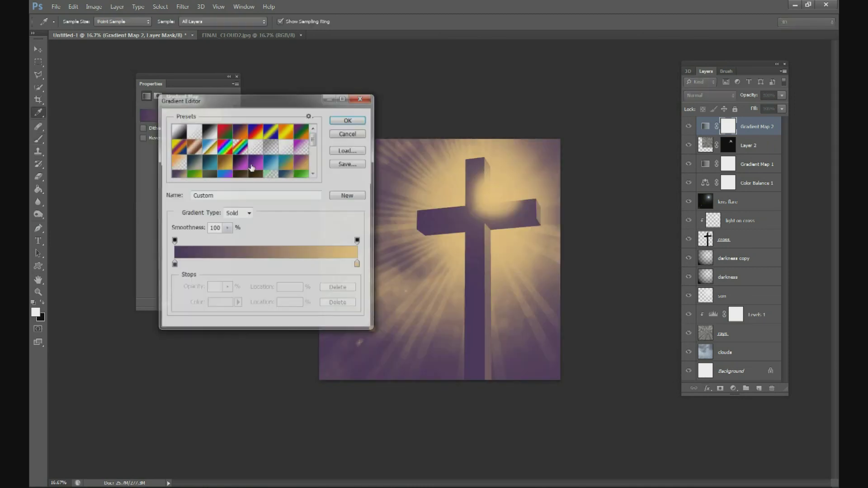
left_click(347, 120)
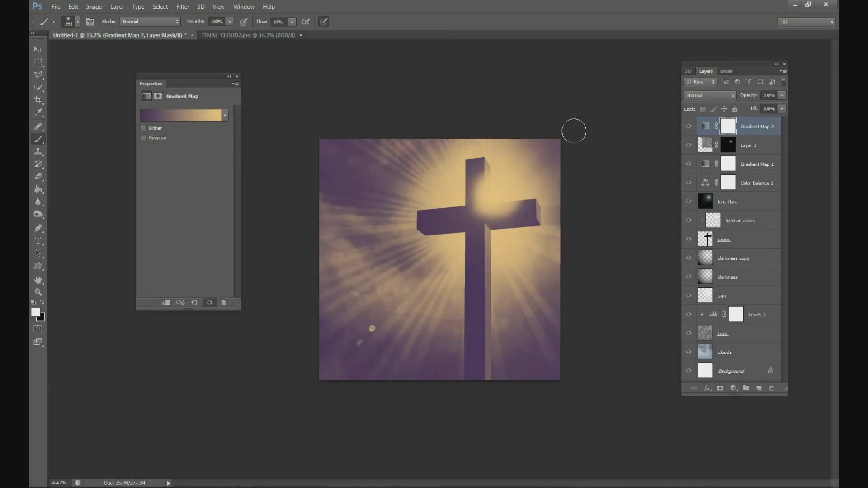
Set the Gradient Map 2 layer's blend mode to Color and compare the image with and without it
left_click(699, 95)
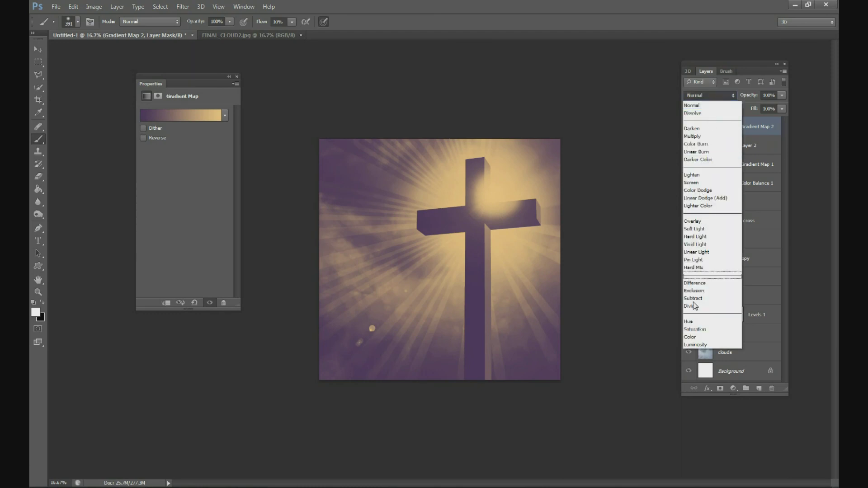
left_click(702, 93)
left_click(702, 93)
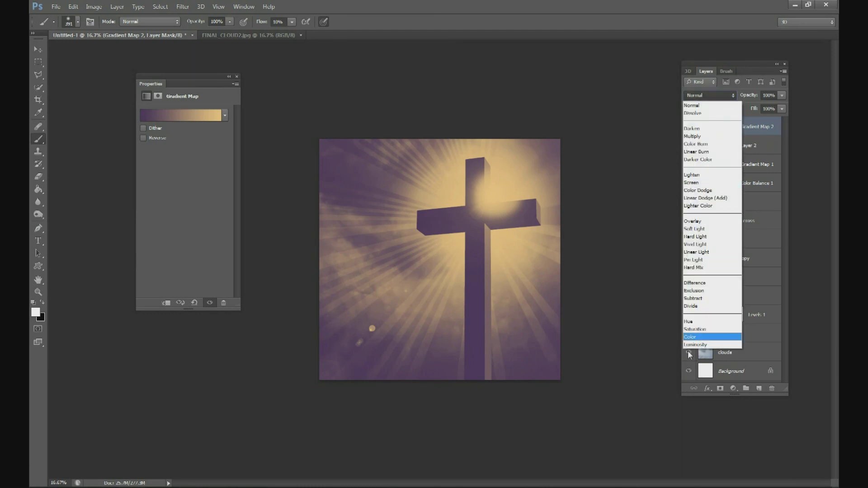
left_click(704, 339)
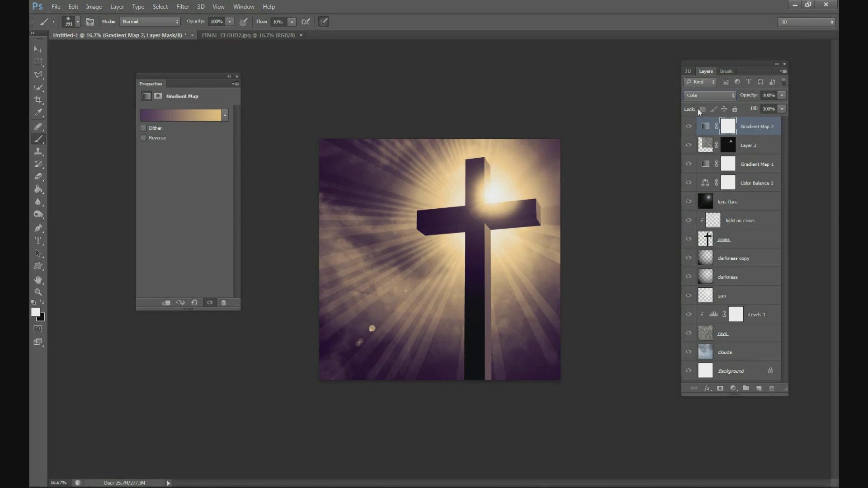
left_click(689, 128)
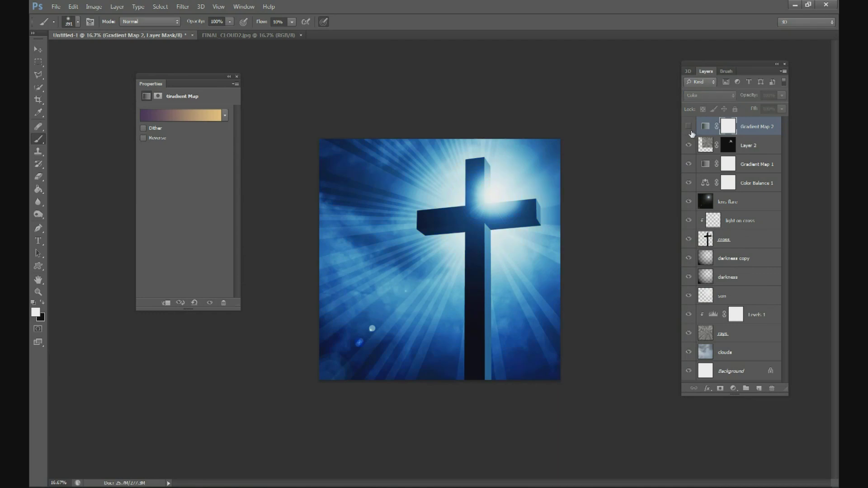
left_click(688, 127)
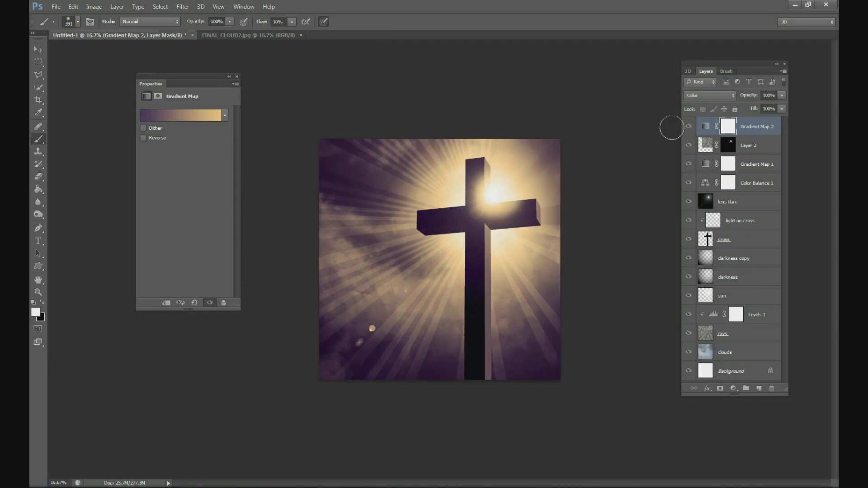
Try several gradient presets on Gradient Map 2, finish with the dark-blue-to-beige one, and hide the layer
left_click(224, 116)
left_click(166, 183)
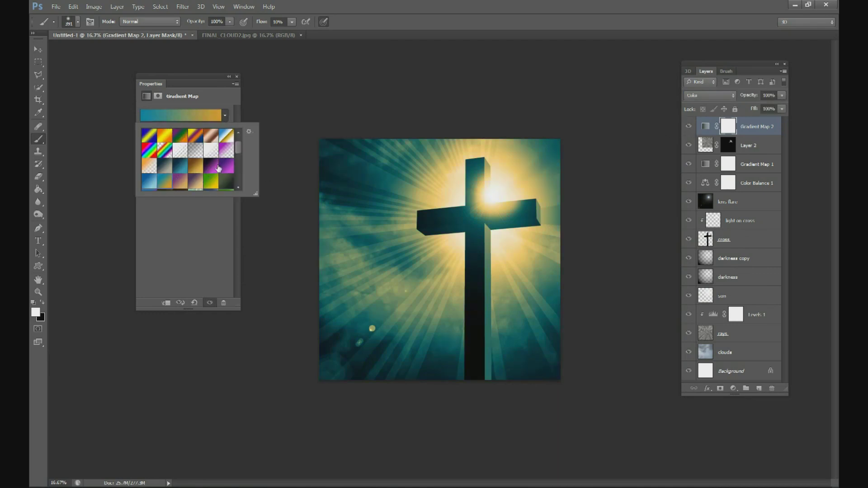
scroll(214, 142, "up", 2)
left_click(214, 142)
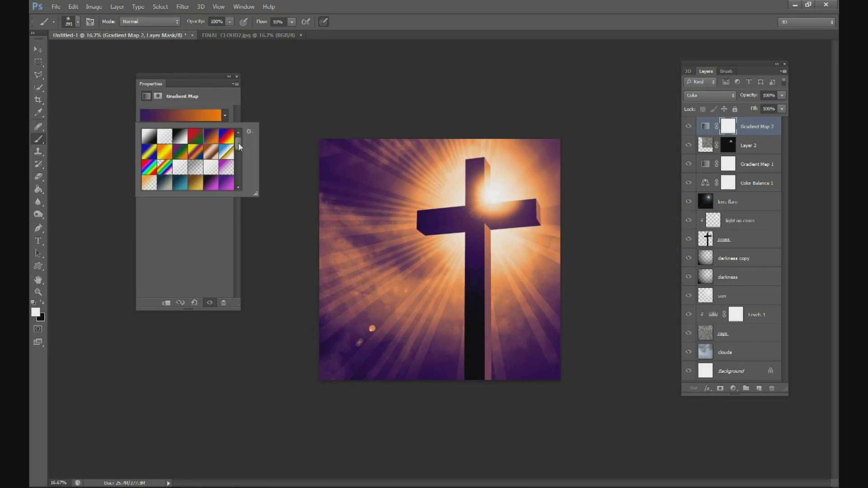
left_click_drag(237, 142, 237, 152)
left_click(226, 145)
left_click(204, 162)
left_click(206, 178)
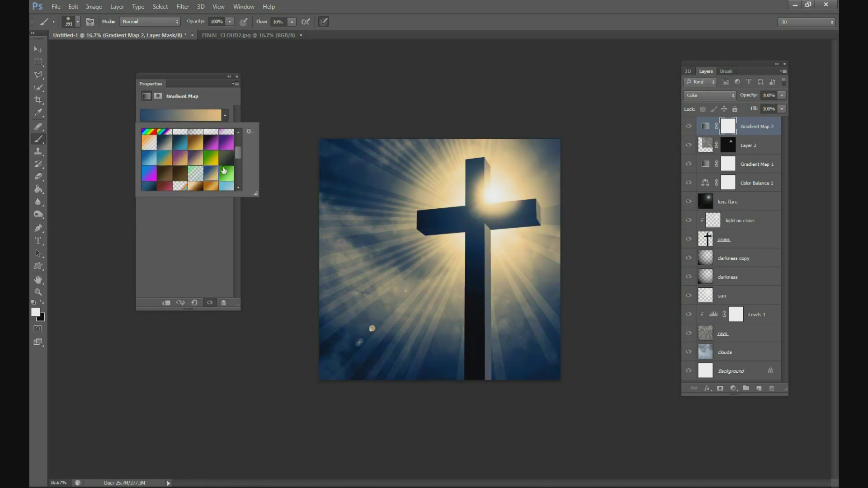
left_click(197, 161)
left_click(180, 145)
left_click(164, 144)
left_click(689, 126)
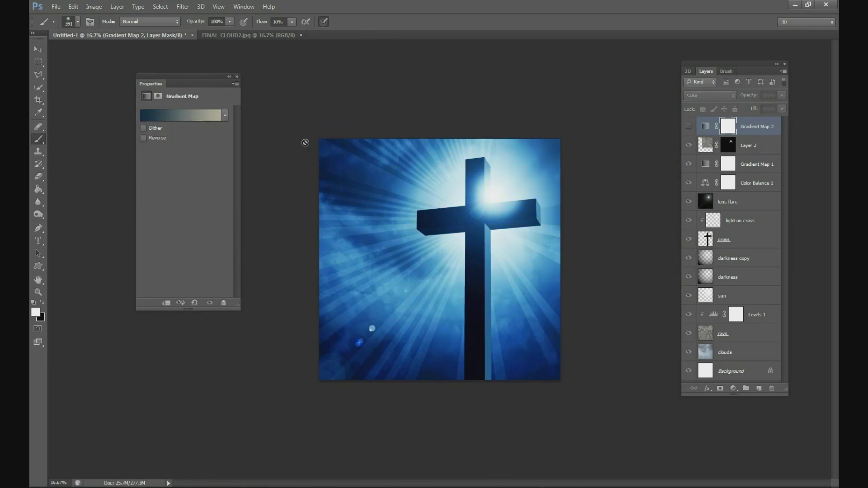
Create a new layer directly above the clouds layer and fill it with dark gray using the Paint Bucket
left_click(688, 353)
left_click(689, 353)
left_click(742, 353)
left_click(759, 388)
left_click_drag(38, 189, 64, 200)
left_click(39, 313)
left_click(63, 428)
left_click(280, 326)
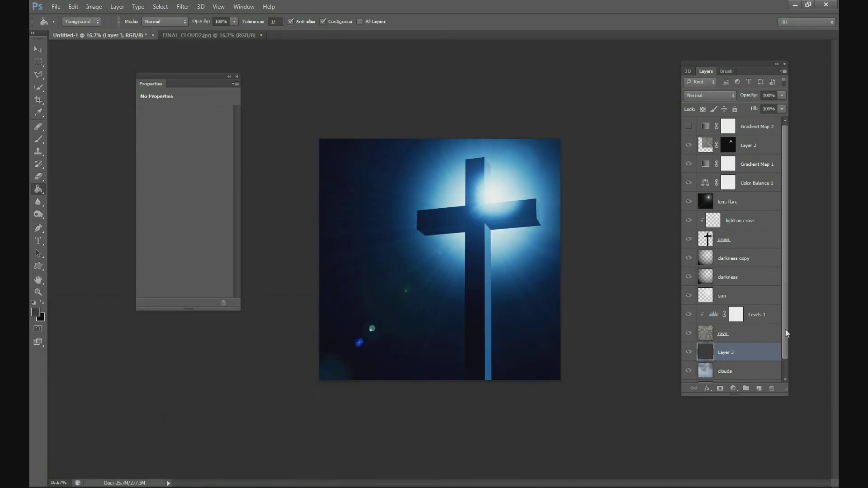
Compare the image with and without the dark gray layer above the clouds, leaving that layer hidden
scroll(783, 329, "down", 1)
left_click(690, 337)
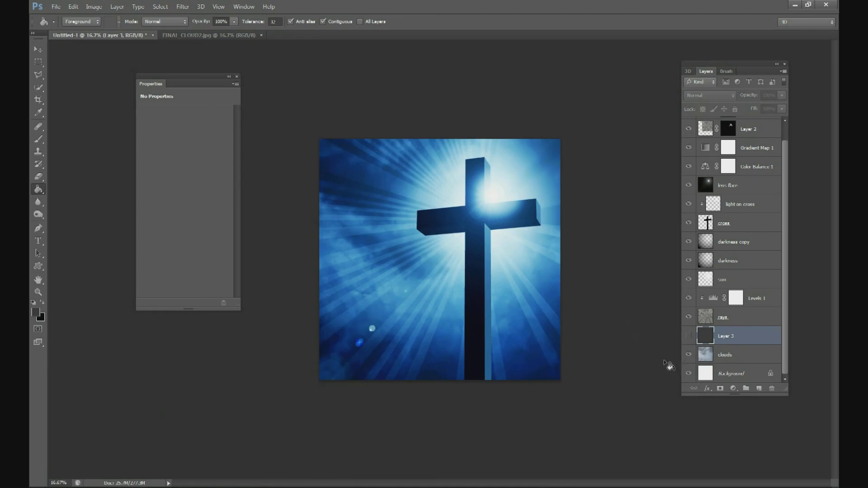
left_click(688, 337)
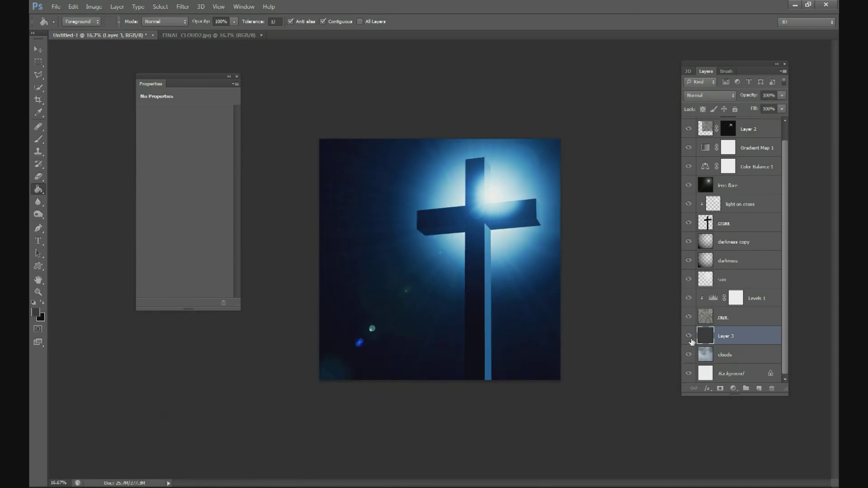
left_click(691, 338)
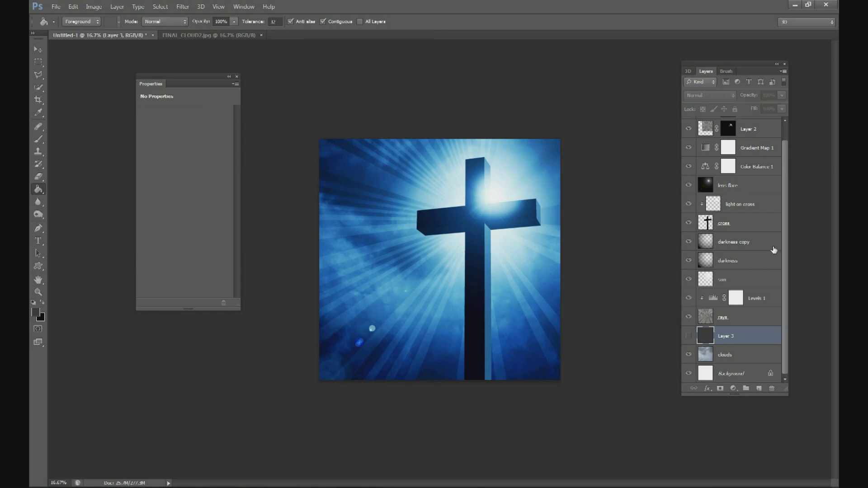
scroll(737, 370, "up", 1)
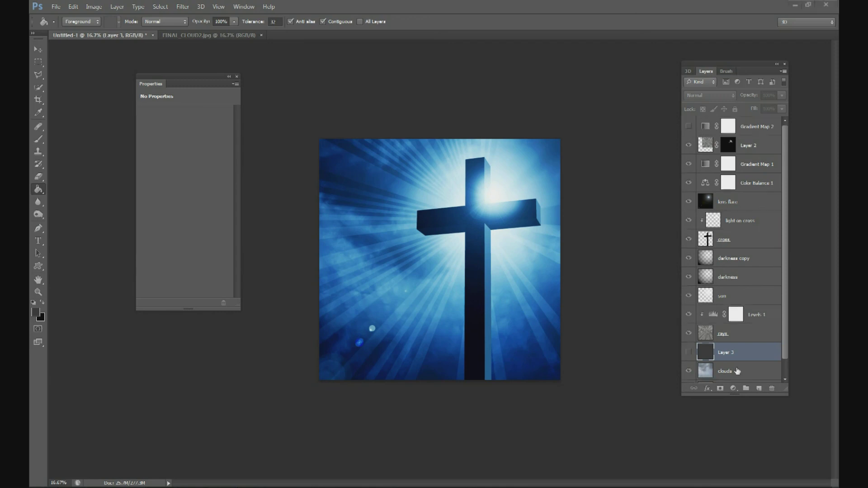